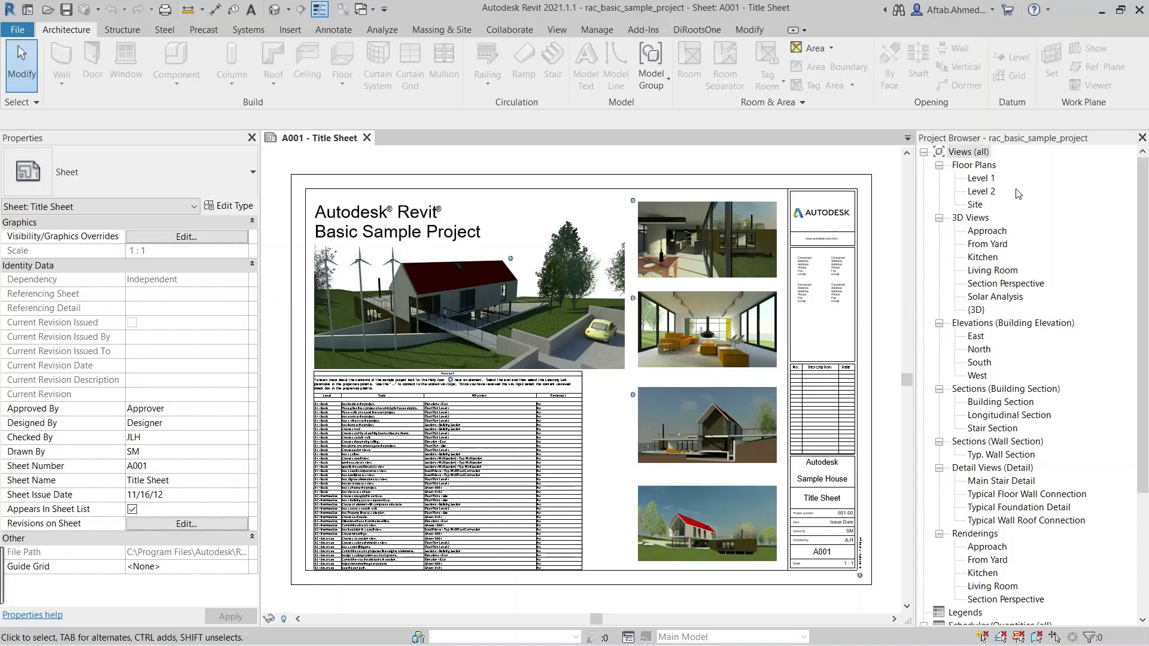
Open the Level 1 floor plan from the Project Browser and close the inactive views
scroll(1024, 284, "down", 2)
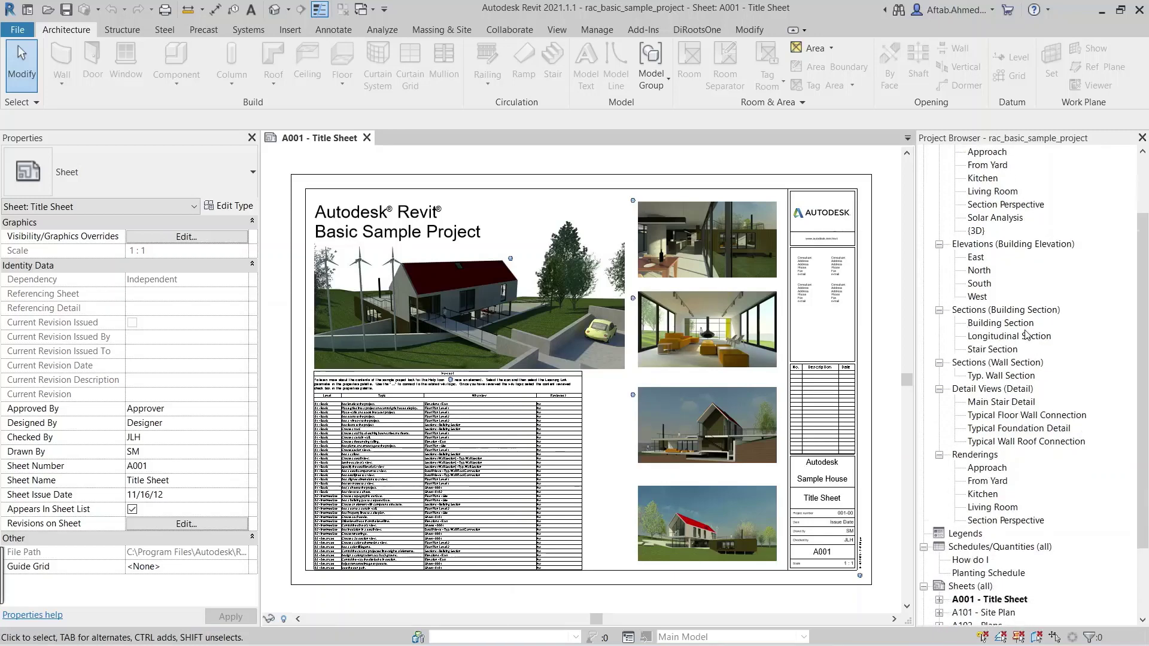
scroll(1026, 335, "down", 3)
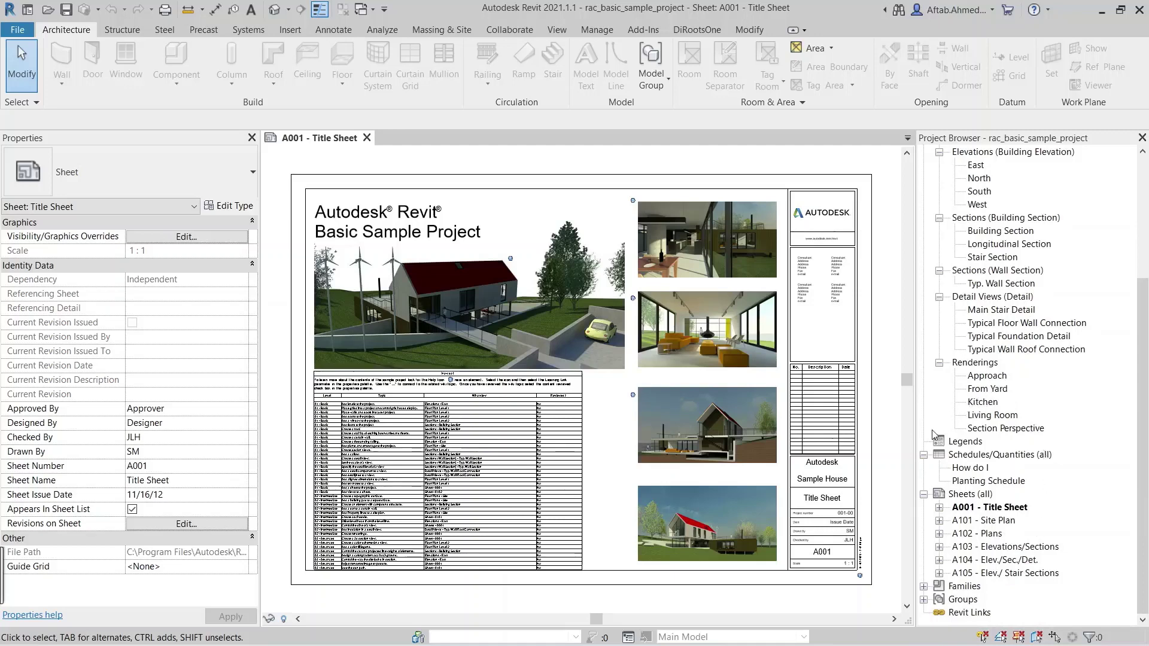
left_click(951, 545)
left_click(1144, 197)
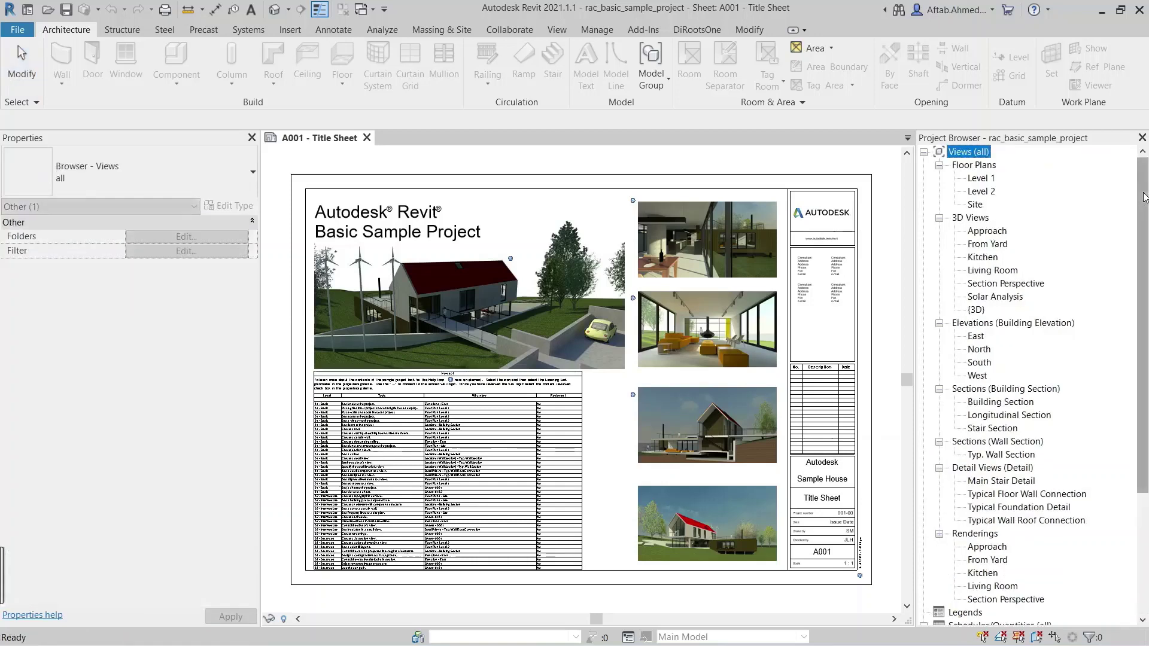
left_click(986, 178)
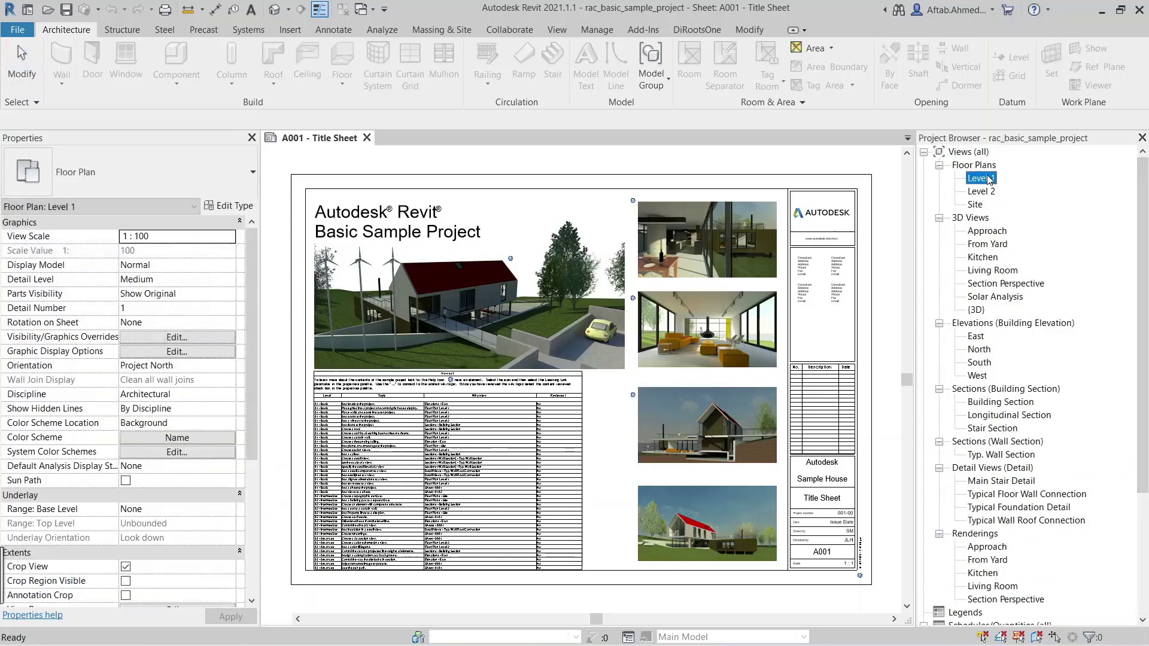
double_click(989, 179)
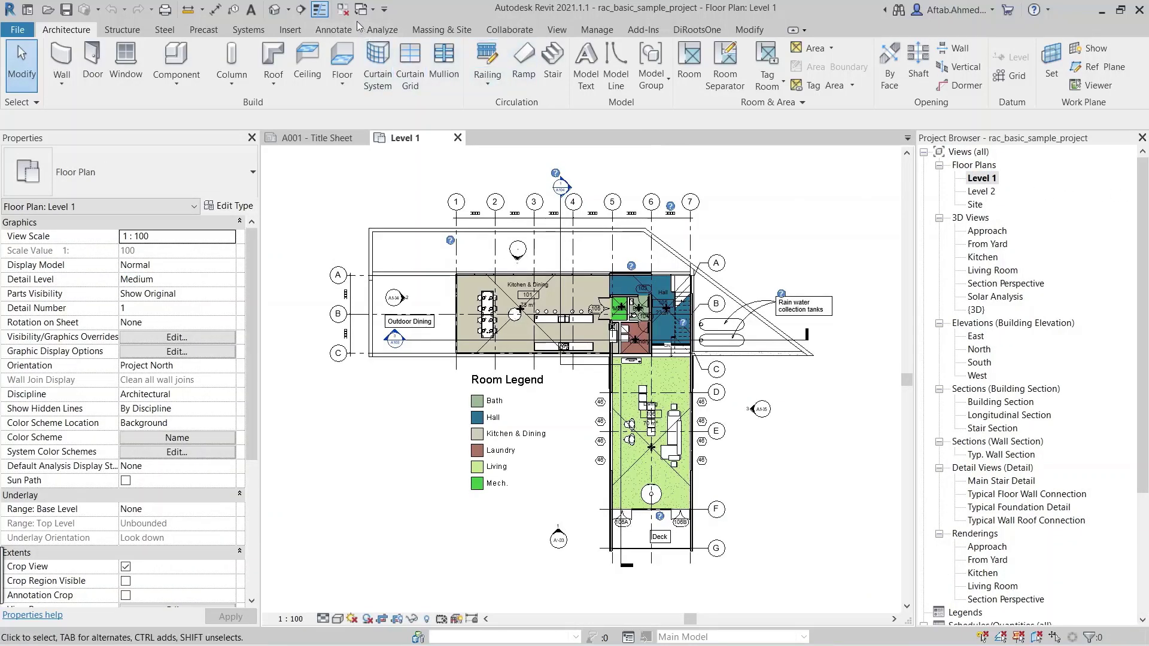
left_click(342, 9)
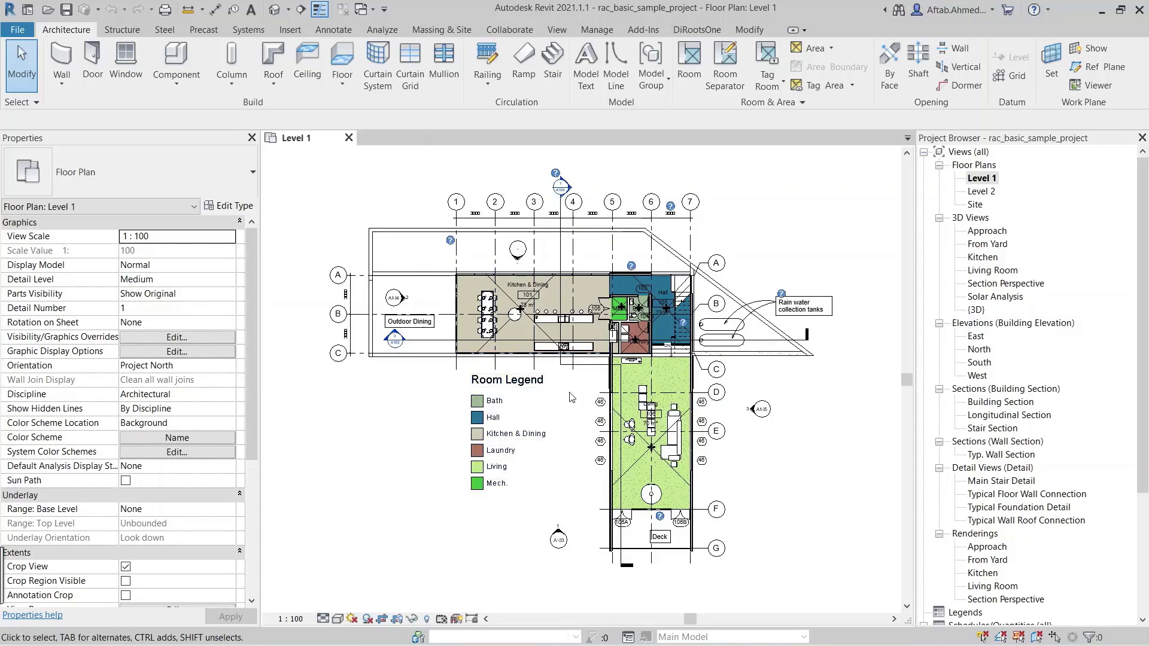
Search the Project Browser for "Kitchen" and go to the first match
left_click(965, 153)
right_click(966, 155)
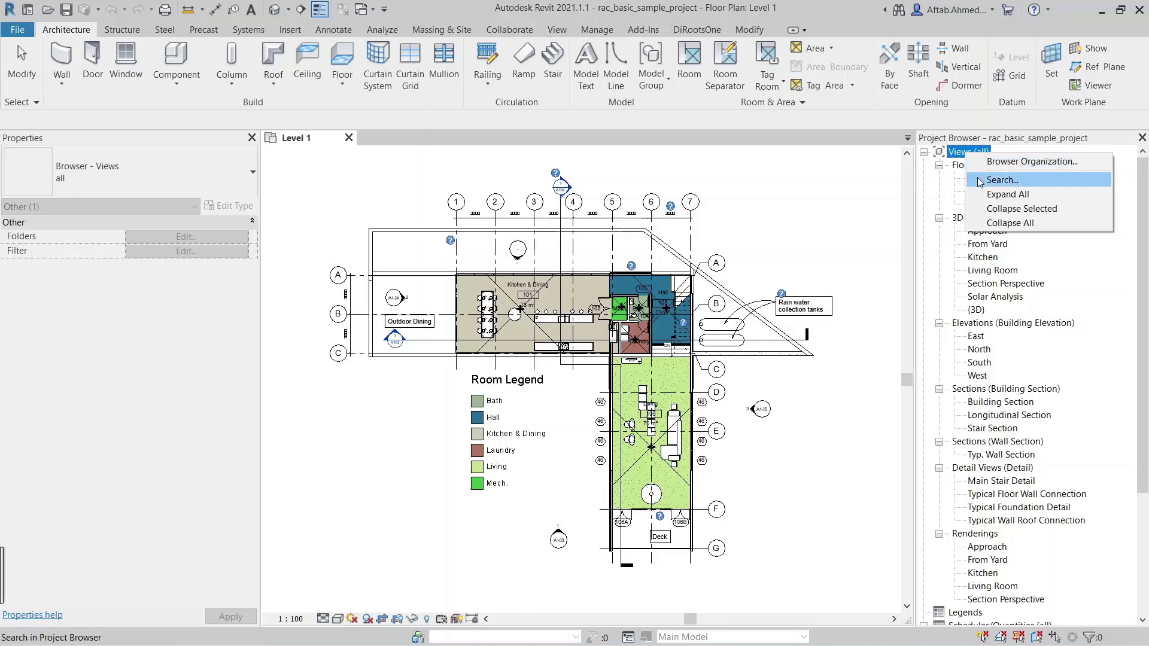
left_click(979, 182)
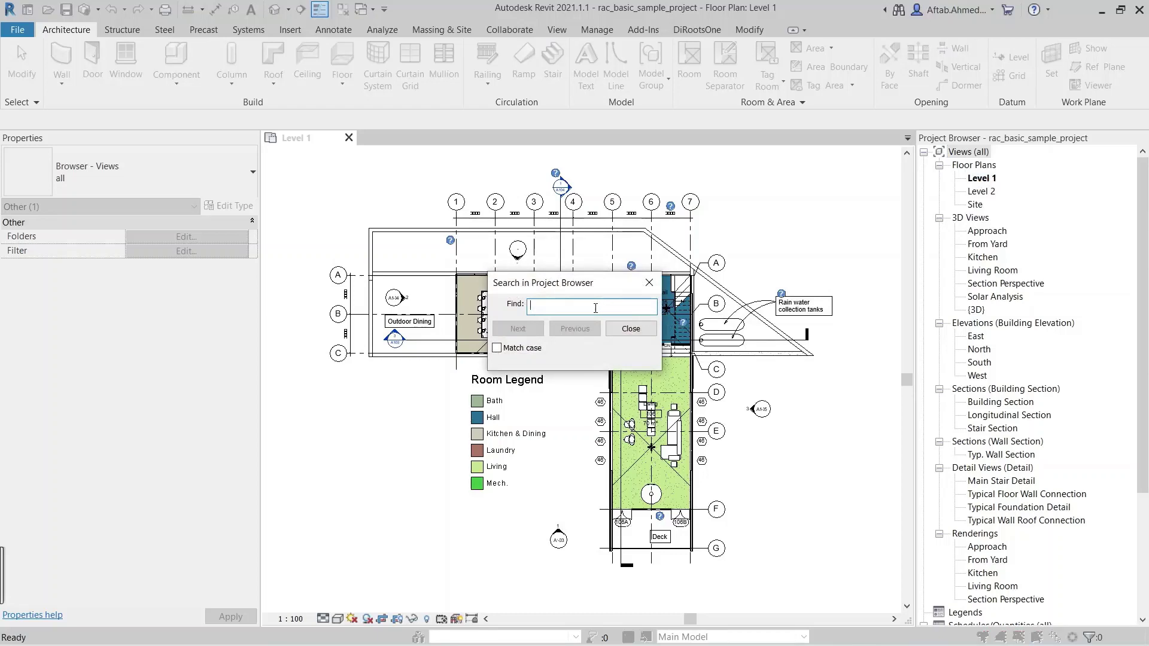
type("Kit")
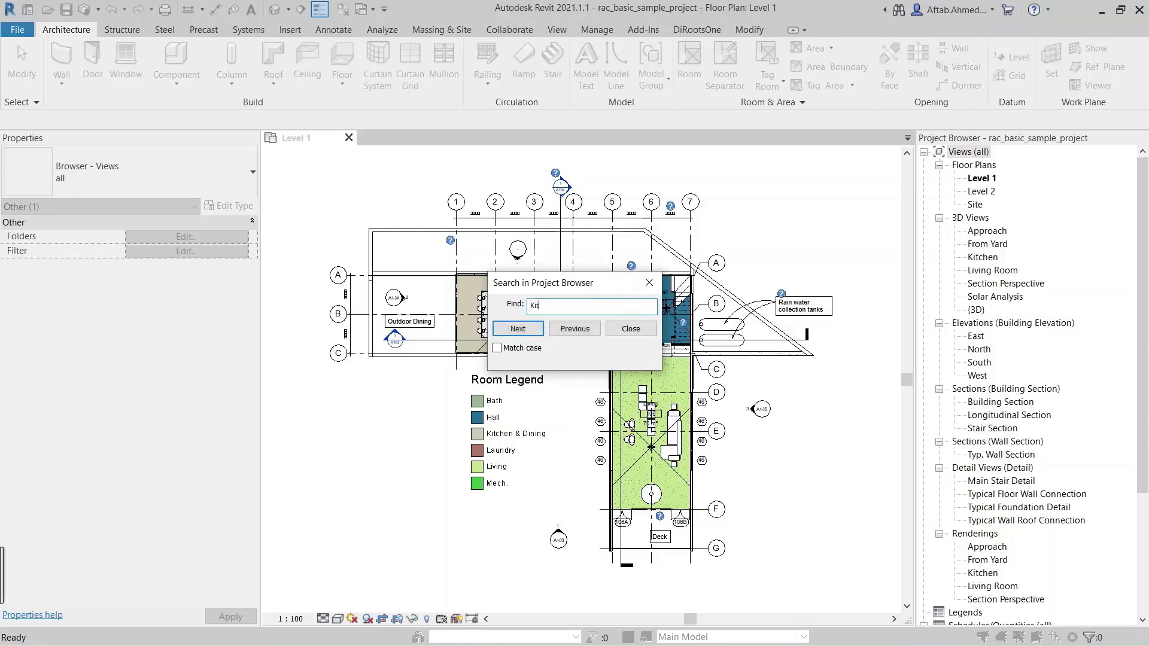
type("chen")
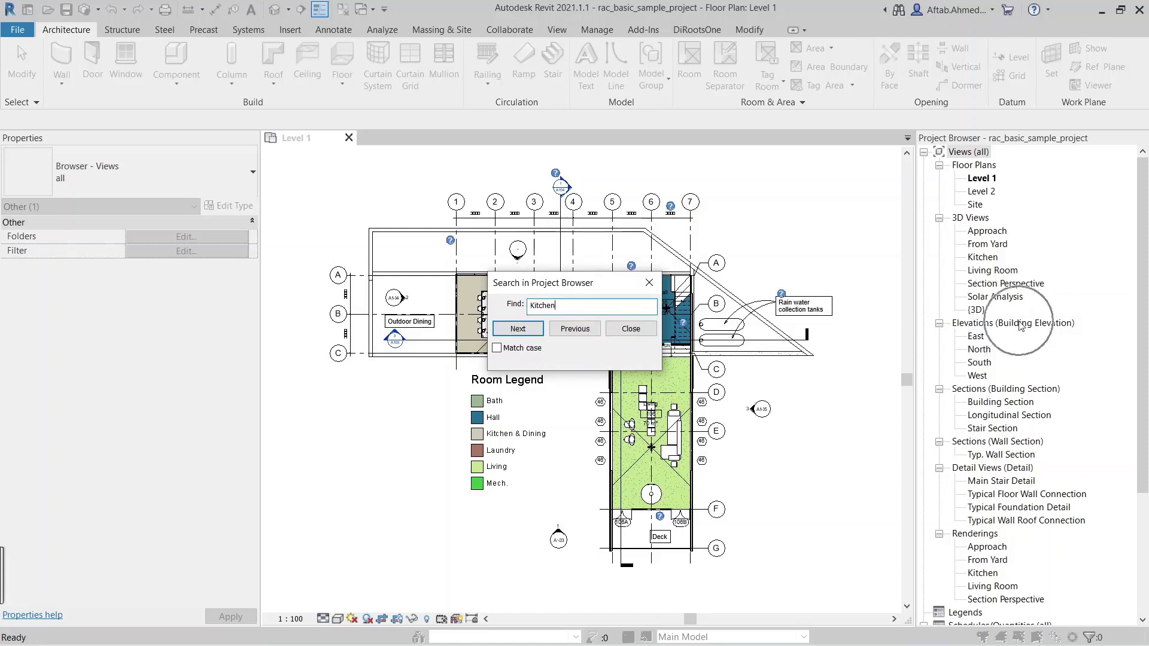
left_click(520, 330)
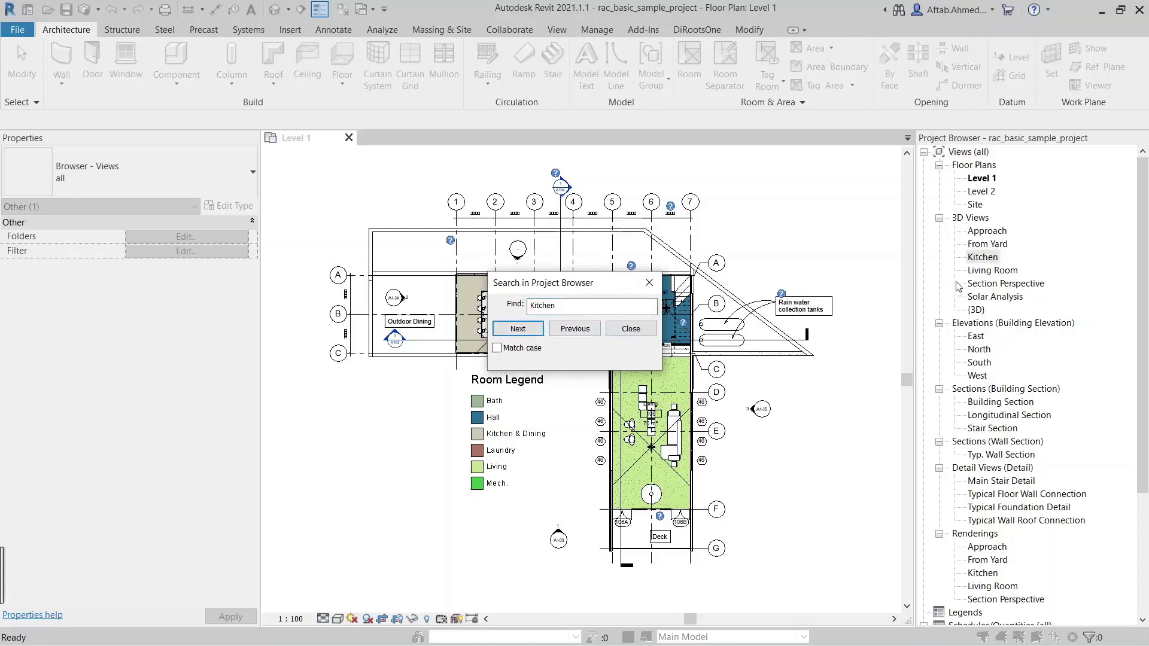
Advance through the following Kitchen matches to the Kitchen rendering under the A001 title sheet
double_click(977, 267)
left_click(556, 308)
left_click(970, 262)
left_click(981, 579)
left_click(518, 329)
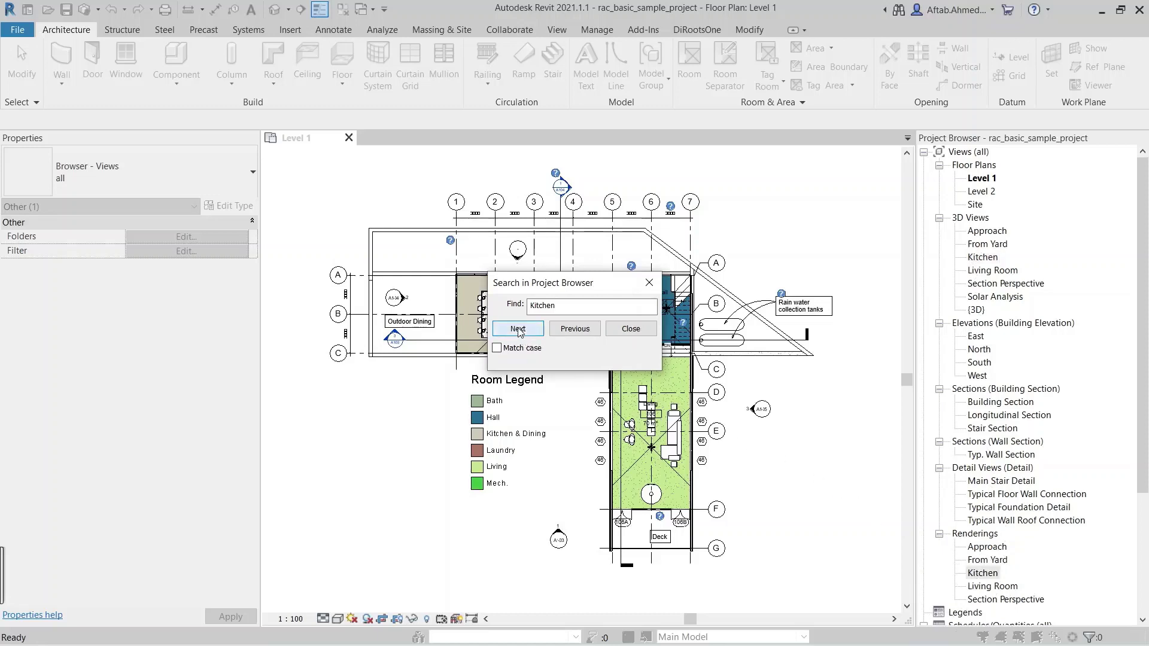
left_click(969, 580)
left_click(517, 331)
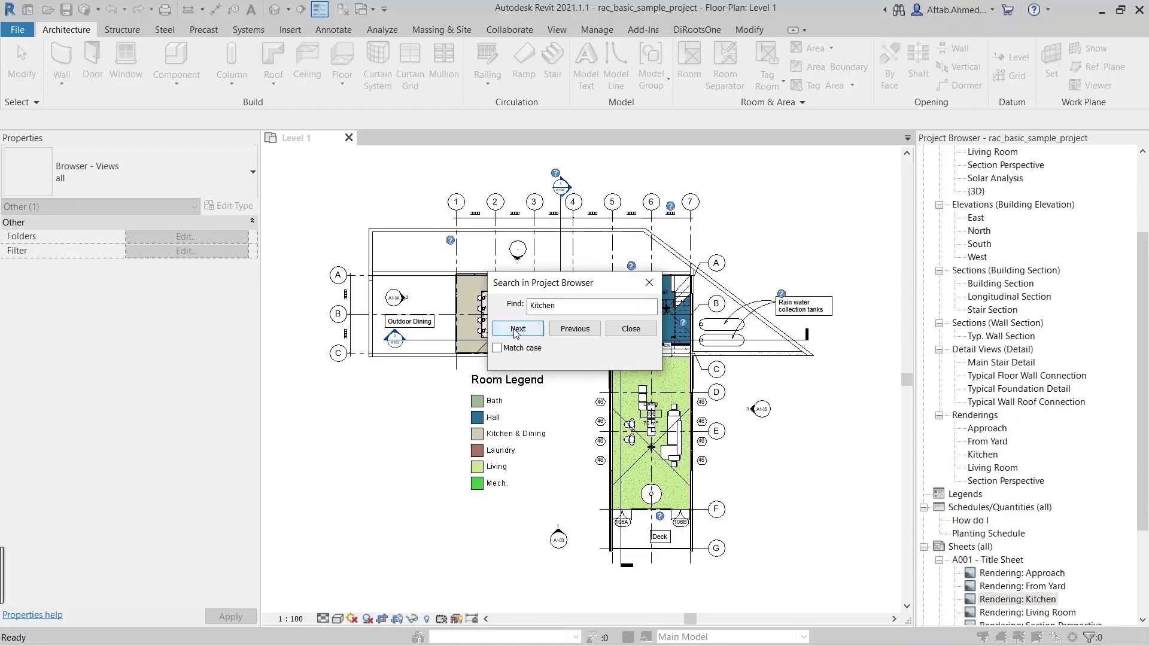
Go back through the search matches to the Kitchen view under 3D Views
left_click(577, 331)
left_click(577, 330)
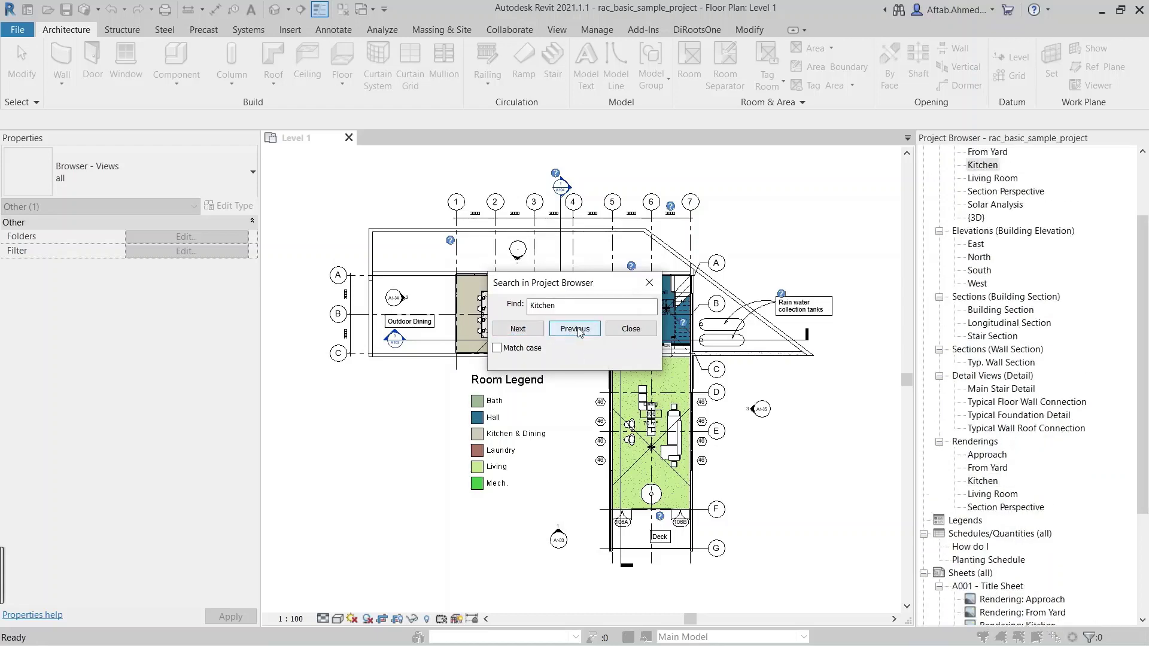
left_click(984, 169)
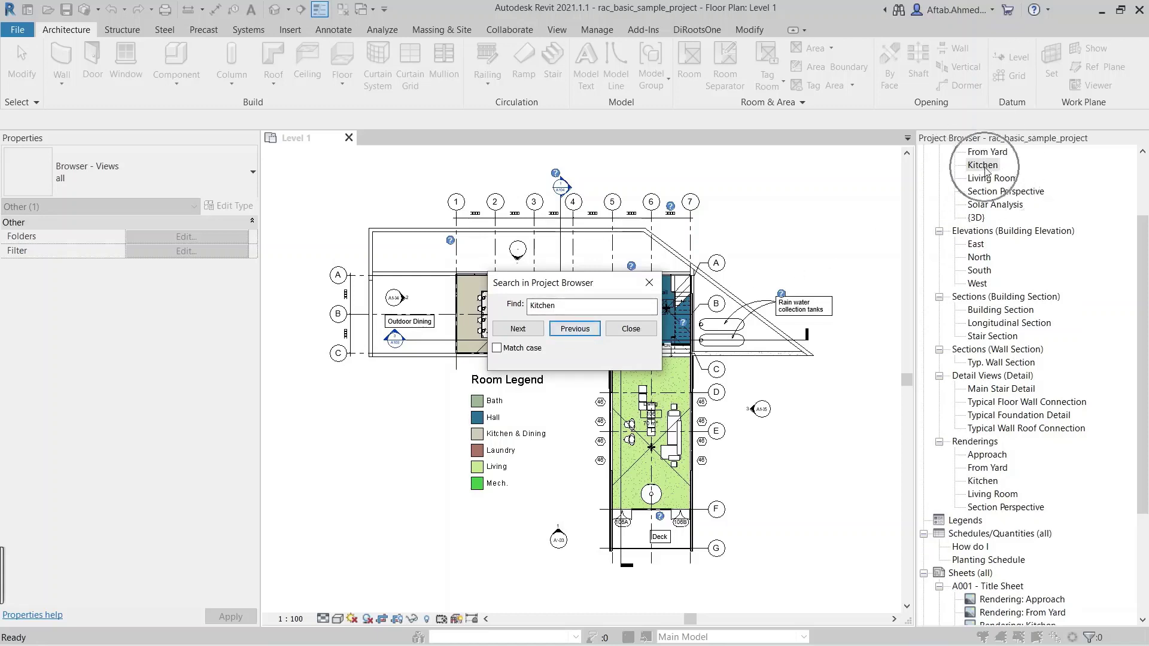
left_click(552, 332)
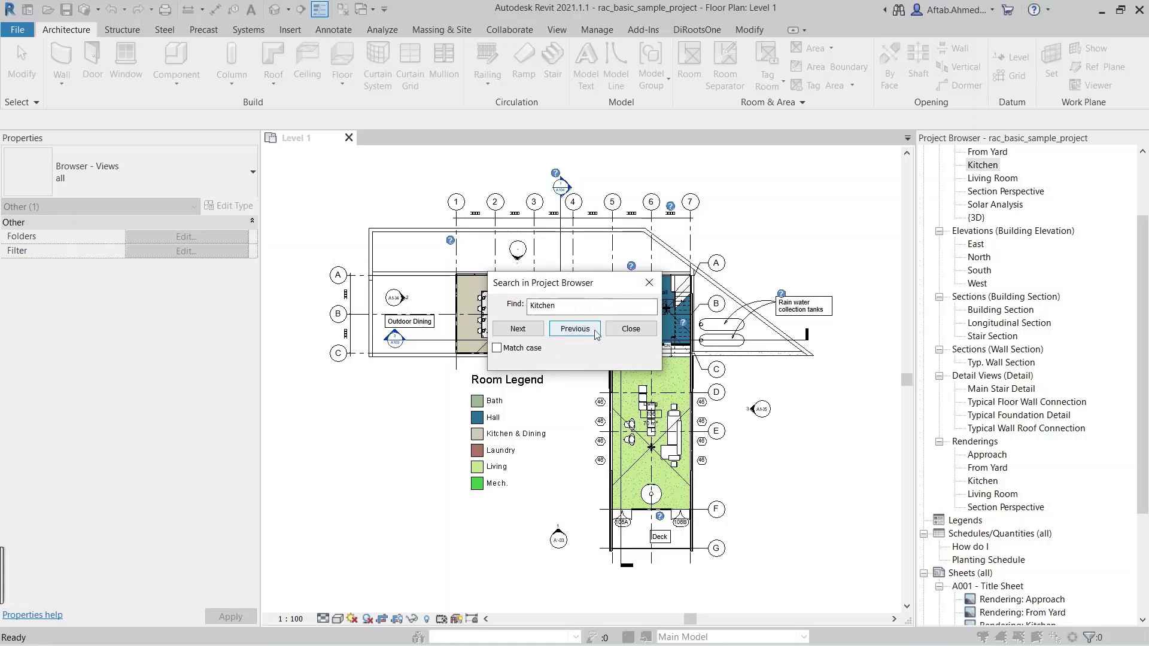
left_click(982, 328)
left_click(550, 347)
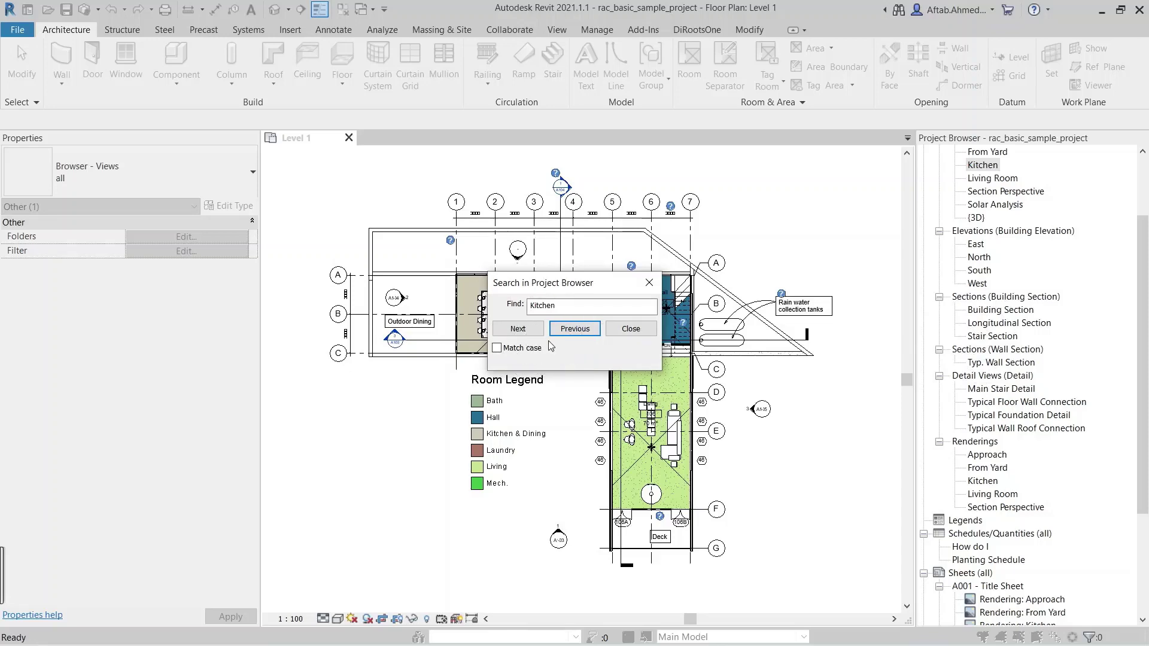
Search the Project Browser for "Kitchen1" and close the search
left_click(550, 346)
key("Tab")
key("End")
type("1")
key("Return")
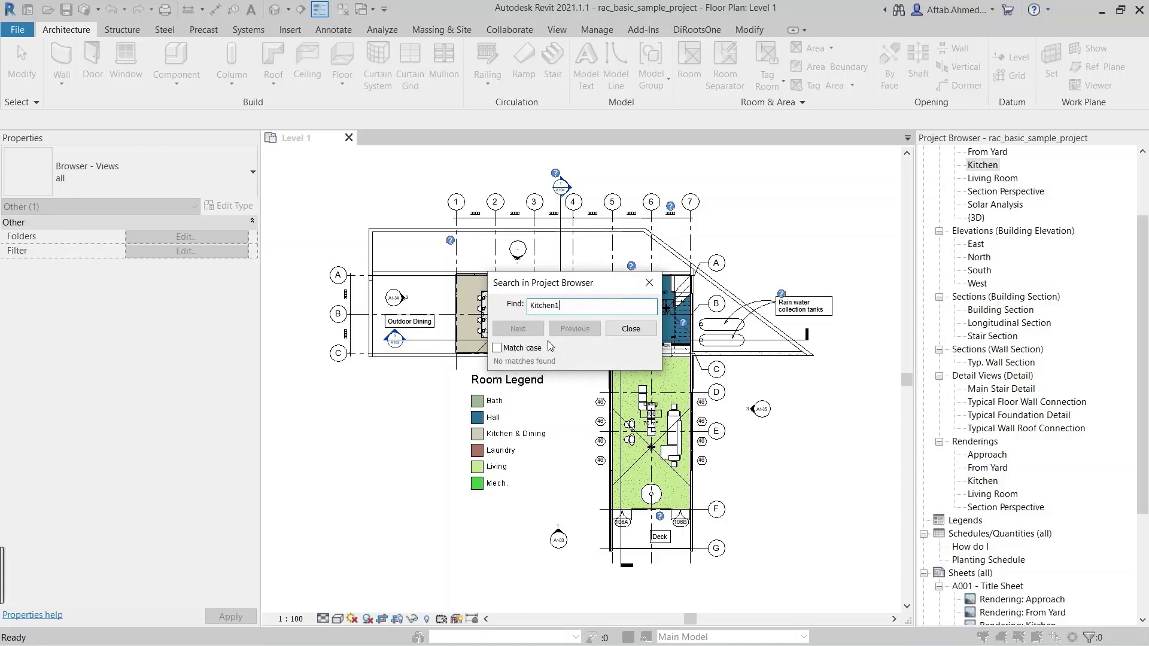
left_click(631, 329)
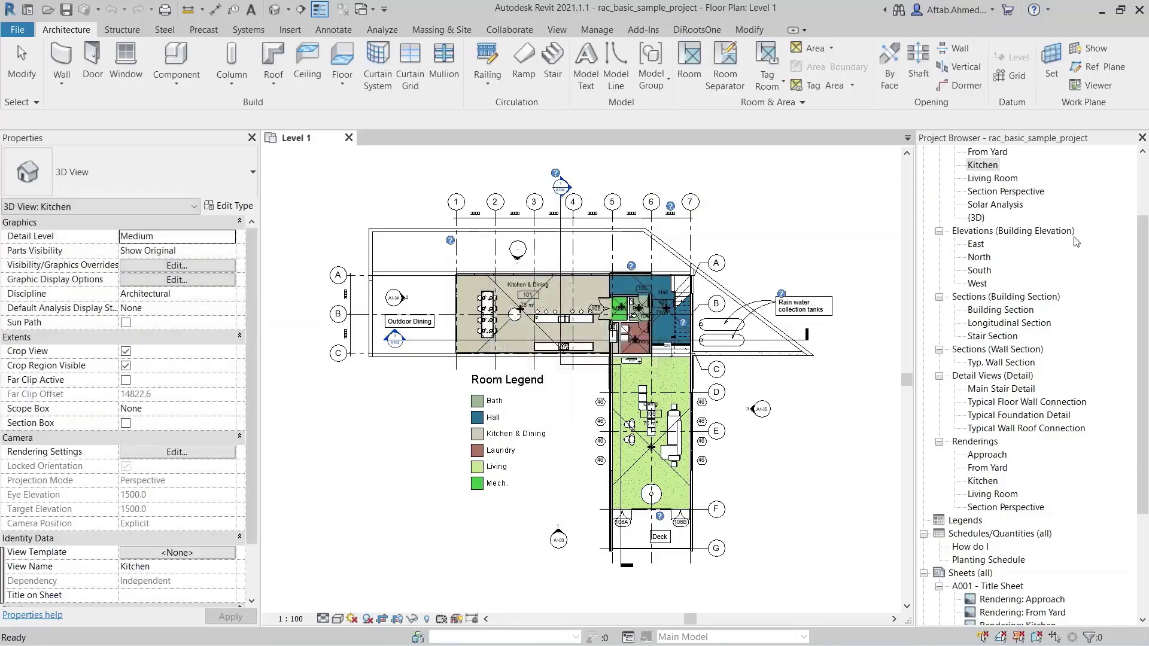
Expand all branches of the Project Browser from the Views (all) node
left_click(1142, 189)
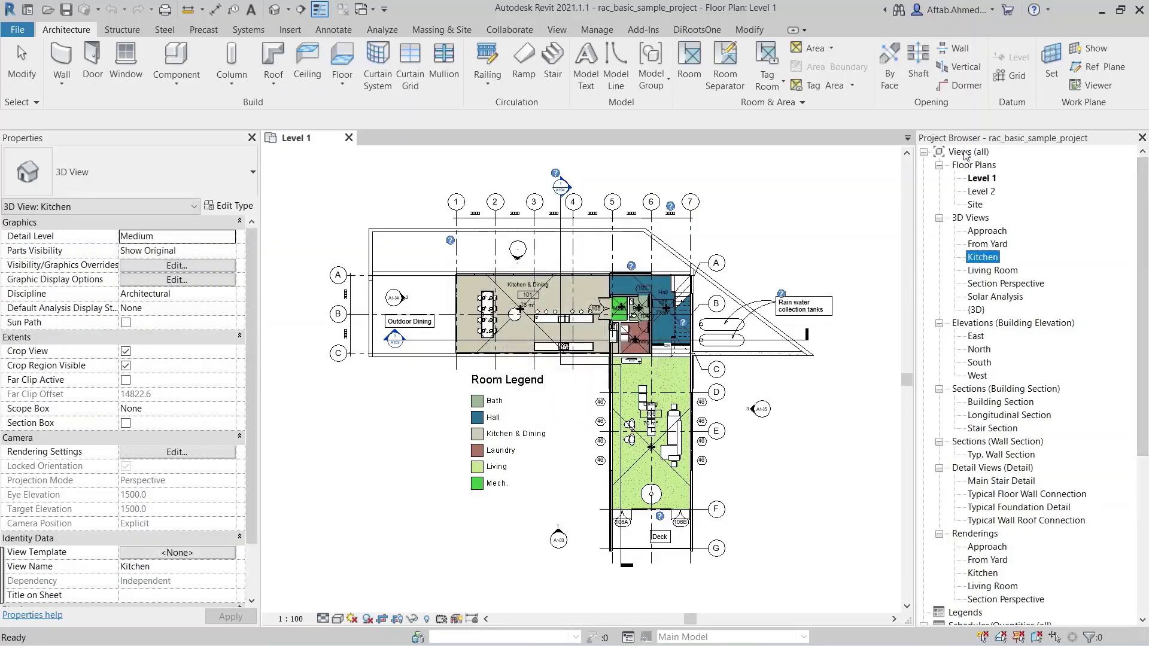
left_click(968, 152)
right_click(966, 156)
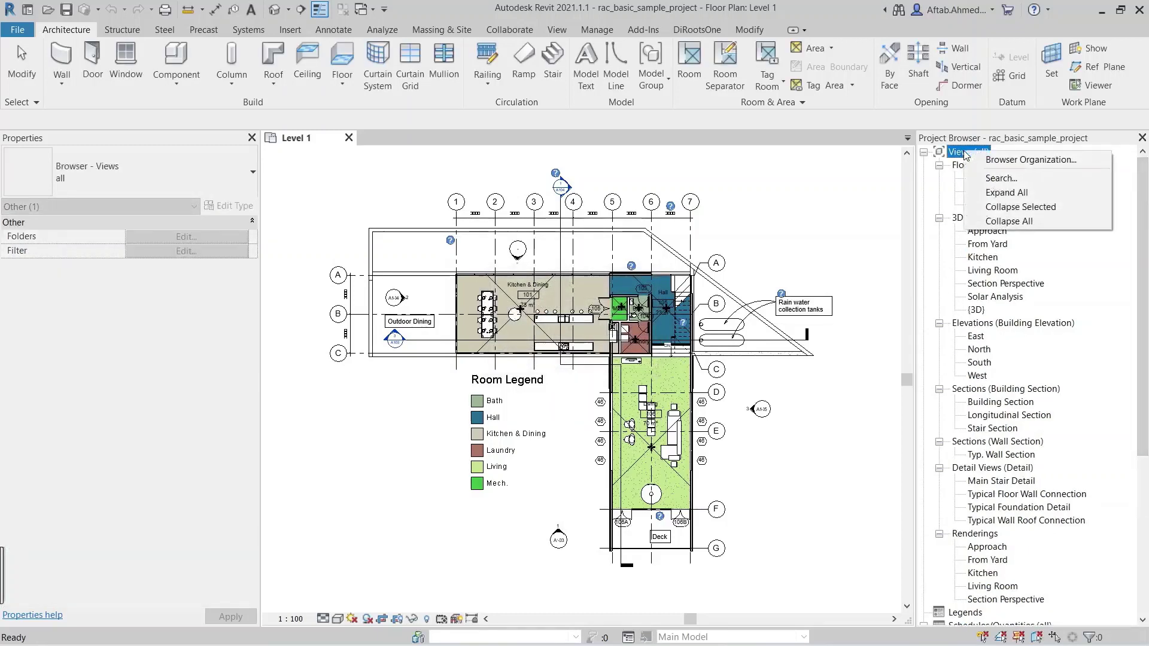
left_click(977, 192)
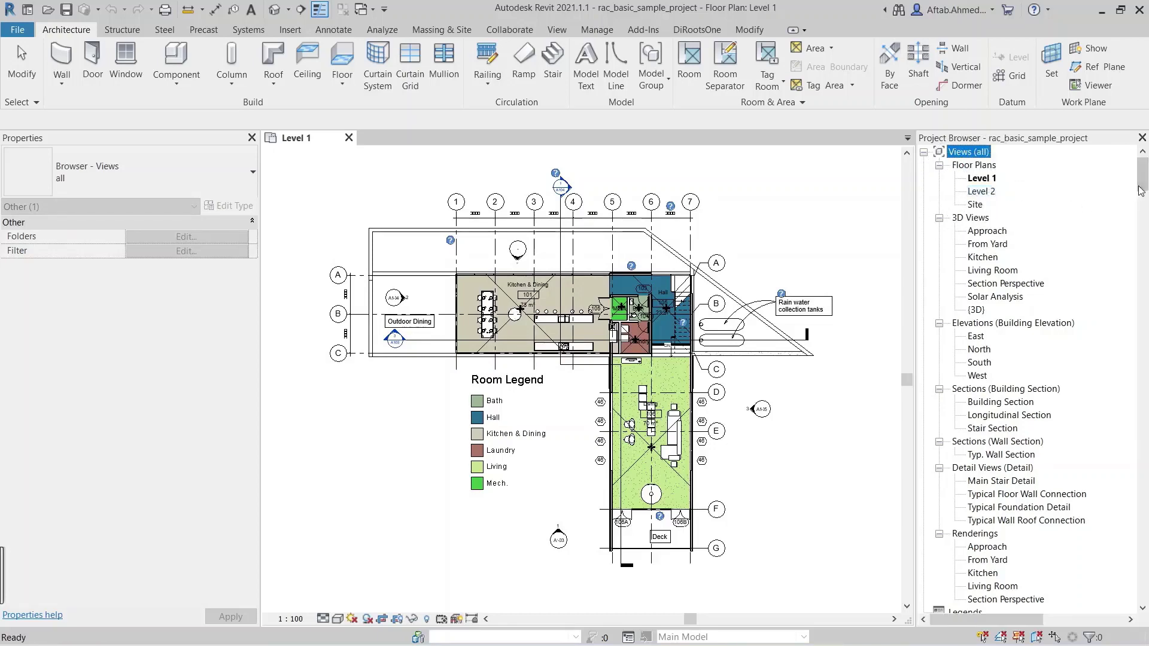
mouse_move(1142, 192)
left_mouse_down()
mouse_move(1145, 331)
mouse_move(1145, 179)
left_mouse_up()
Collapse the whole Project Browser tree down to its main categories
right_click(972, 154)
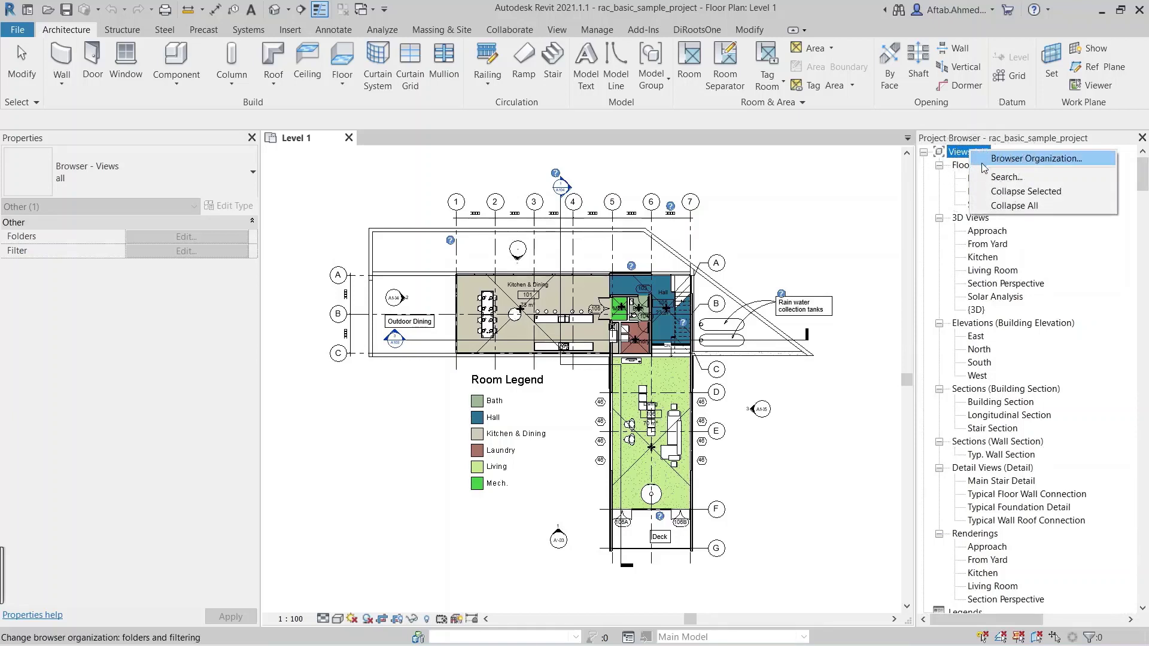
left_click(988, 209)
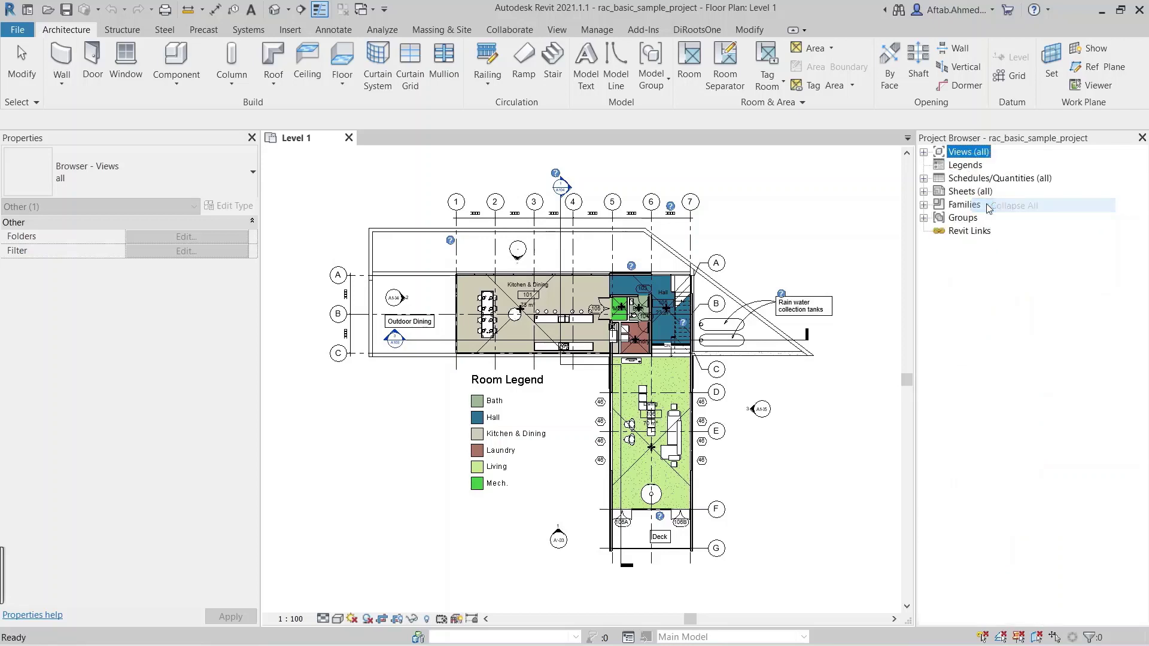
left_click(1017, 248)
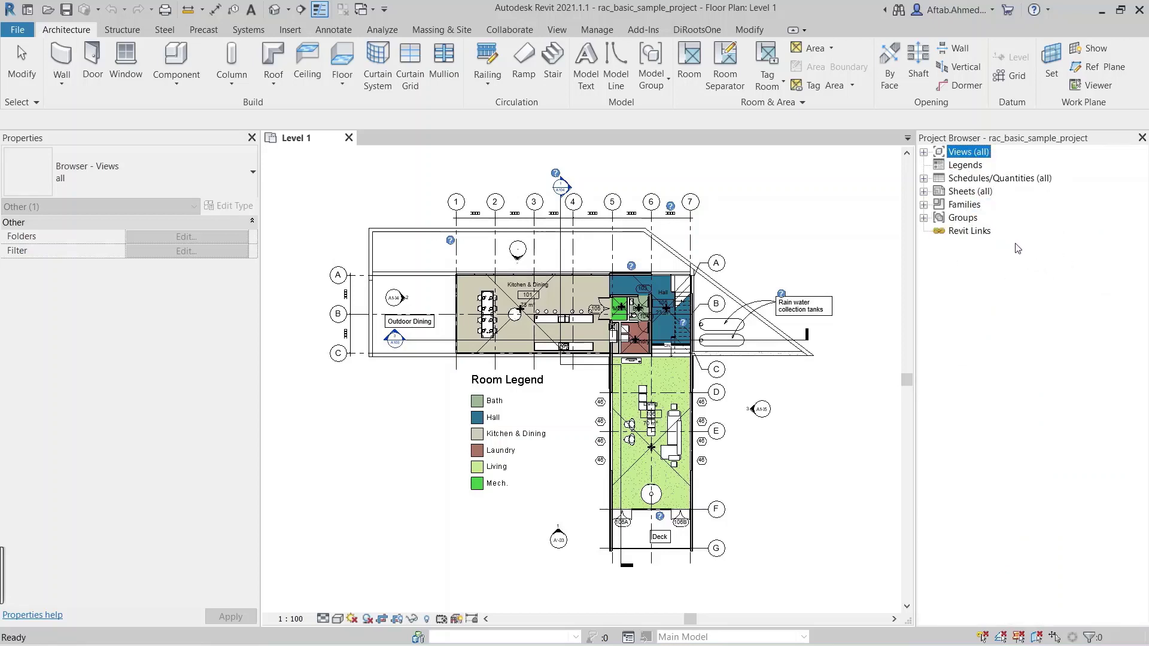
Expand only the Families branch in the Project Browser and collapse that branch again
left_click(970, 206)
right_click(970, 206)
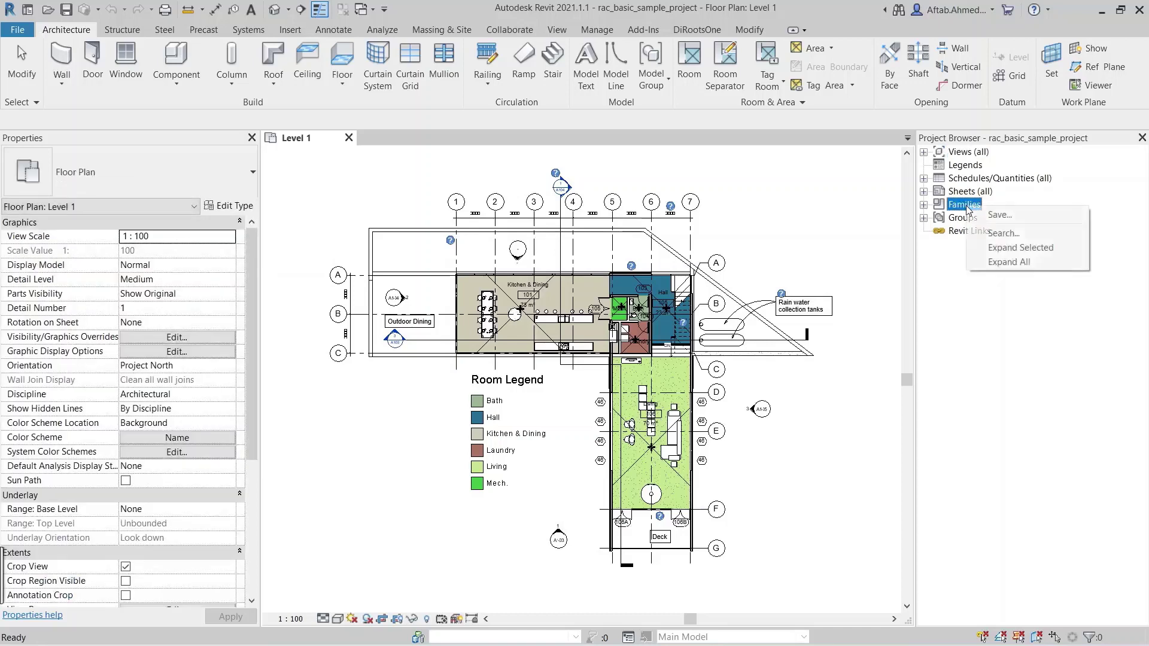
left_click(984, 249)
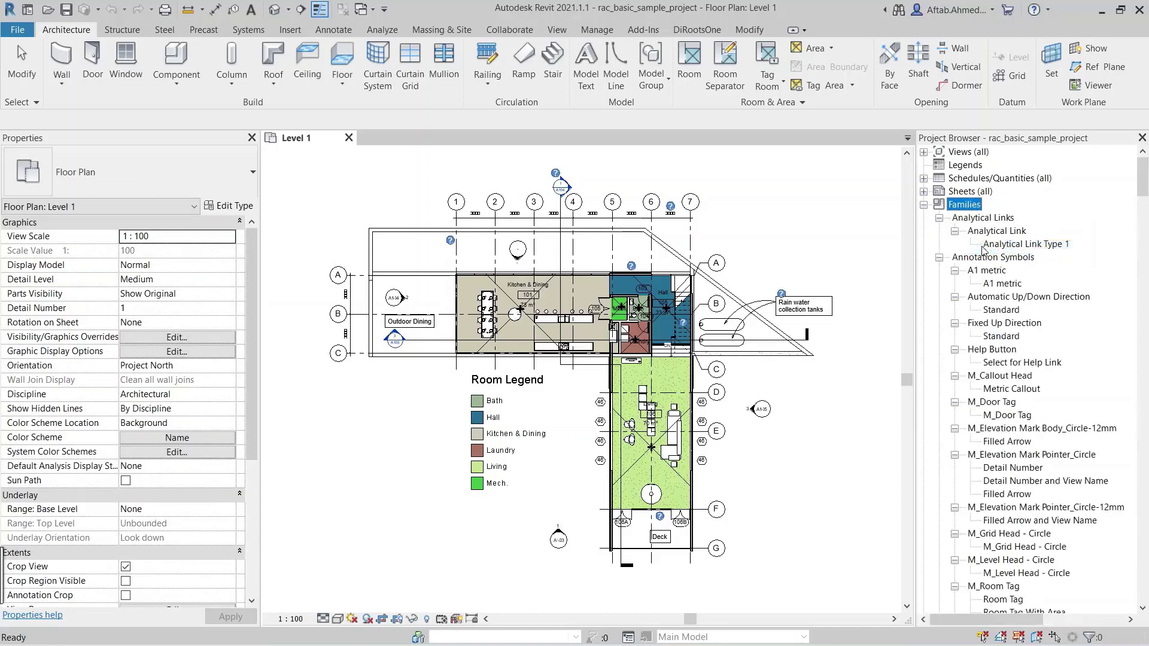
right_click(964, 207)
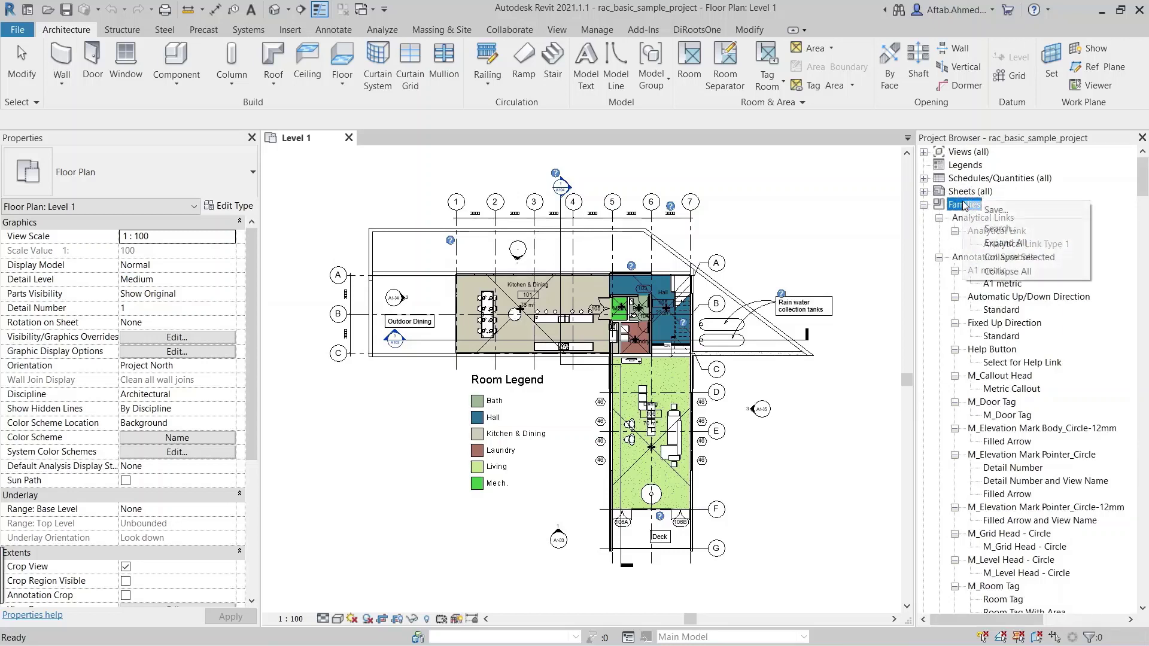
left_click(986, 258)
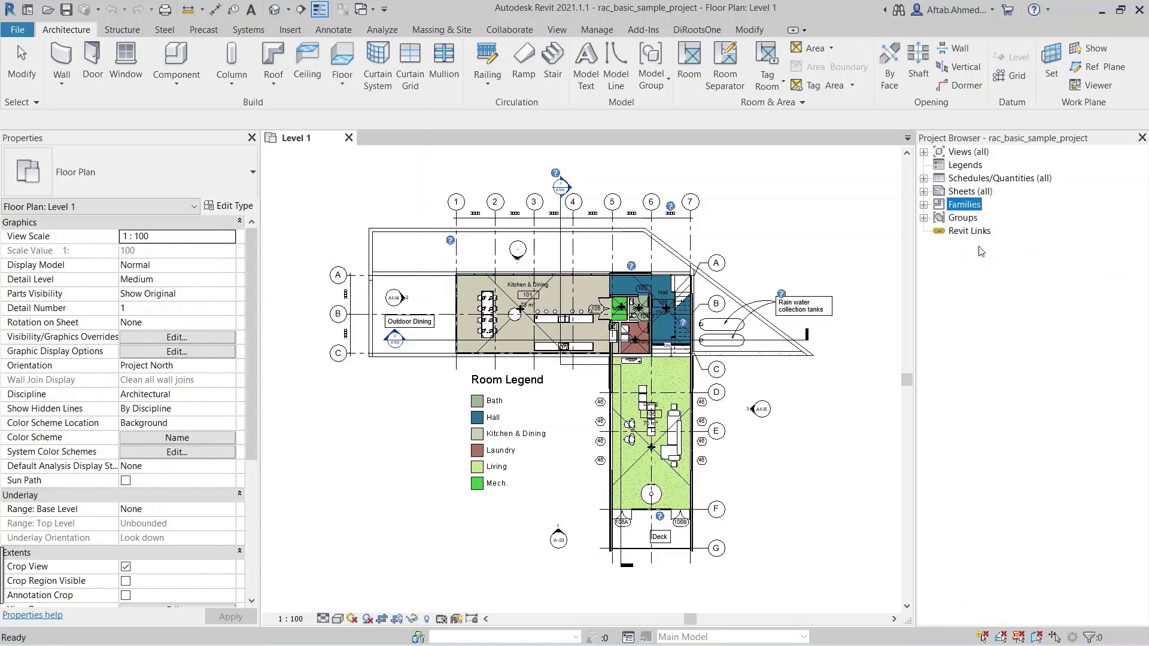
Expand every Project Browser category again, starting from Views (all)
left_click(963, 152)
right_click(964, 154)
left_click(981, 203)
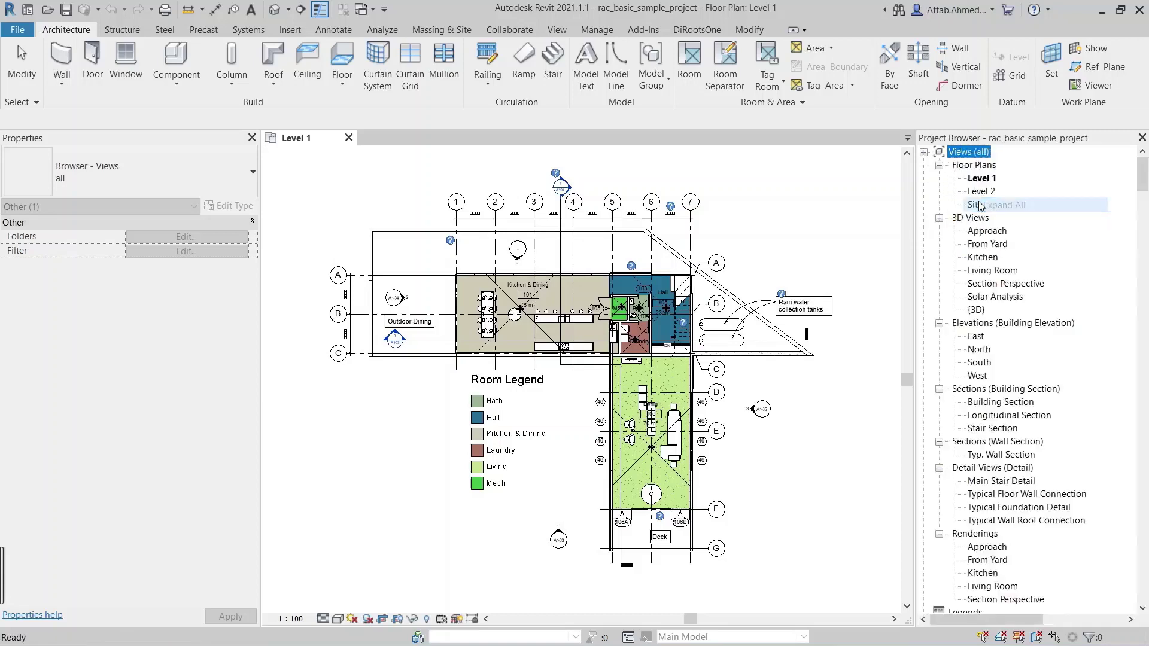
Apply the Discipline organization scheme to the views in the Project Browser
right_click(966, 153)
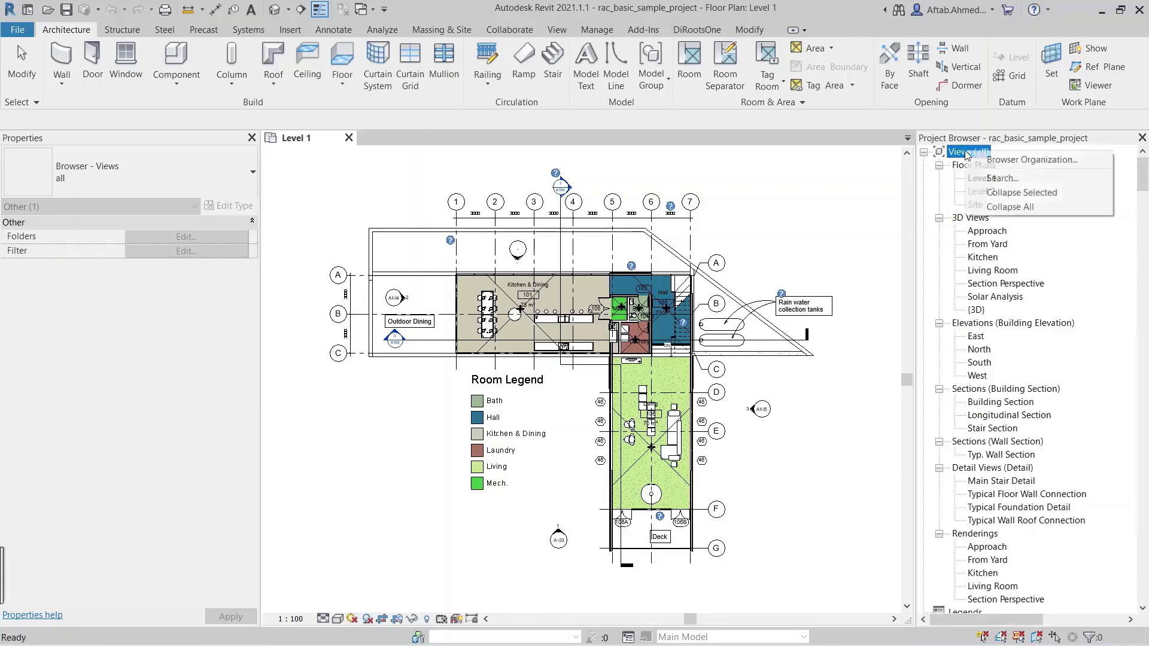
left_click(997, 160)
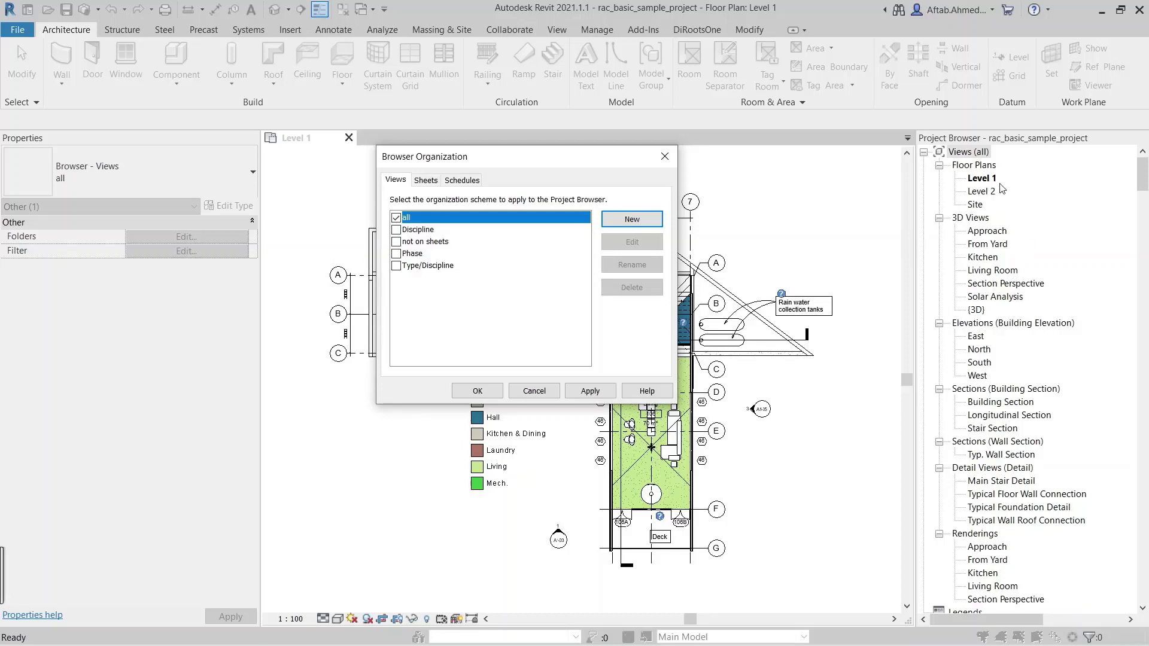
left_click(396, 231)
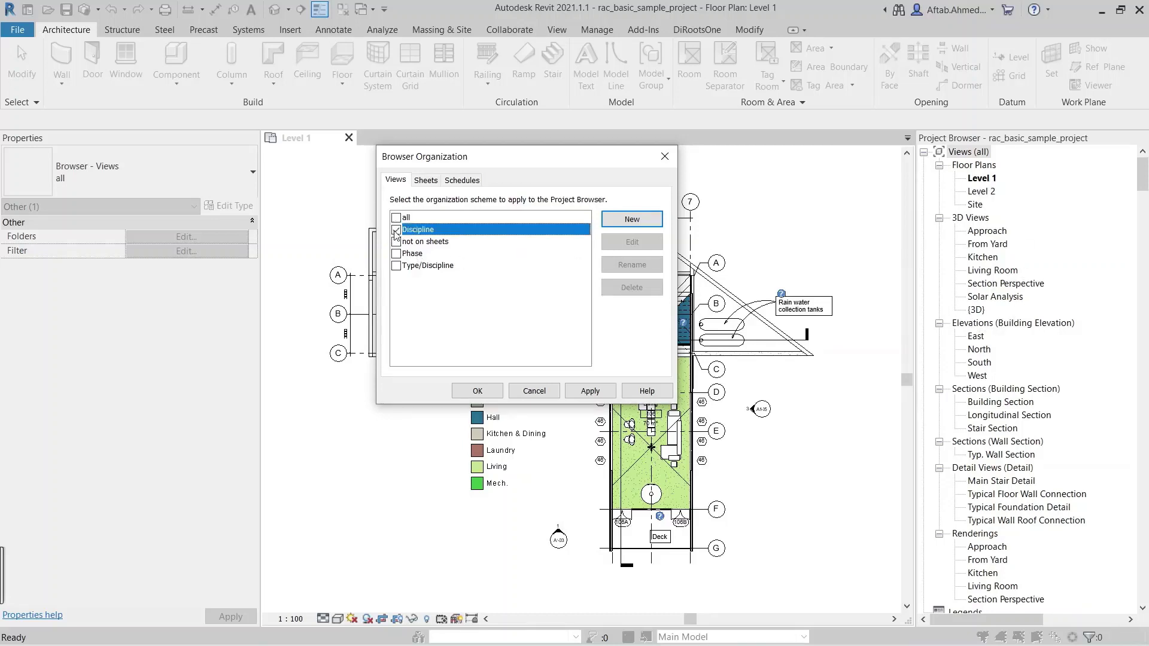
left_click(587, 389)
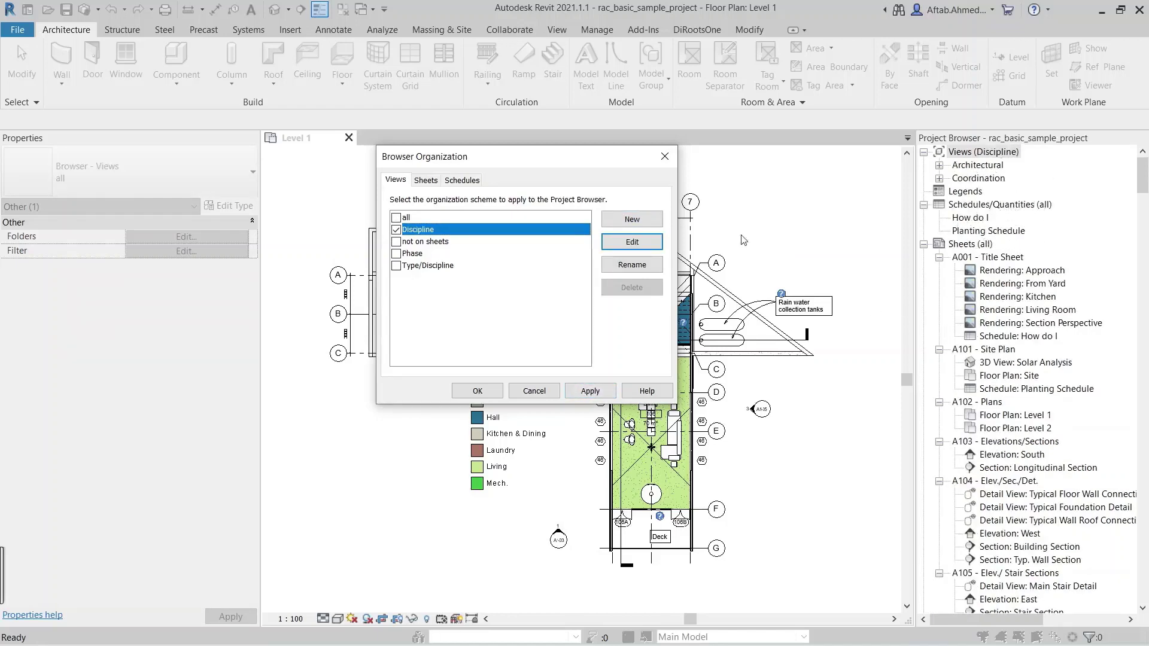
Apply the Type/Discipline organization scheme to the views in the Project Browser
left_click(396, 243)
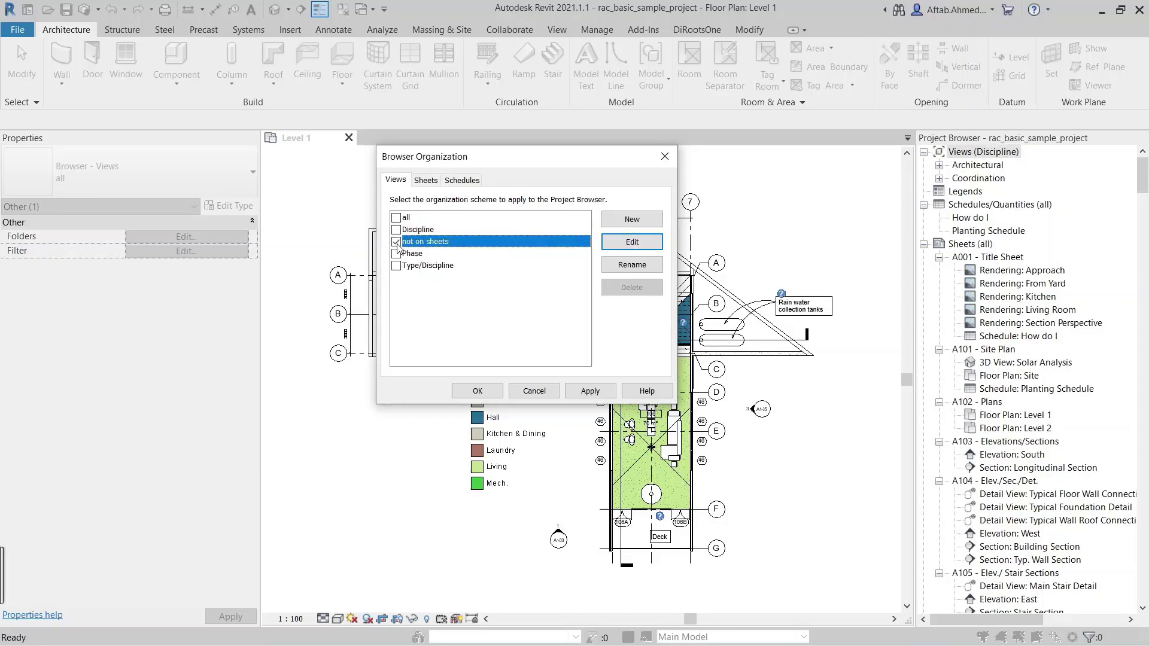
left_click(396, 254)
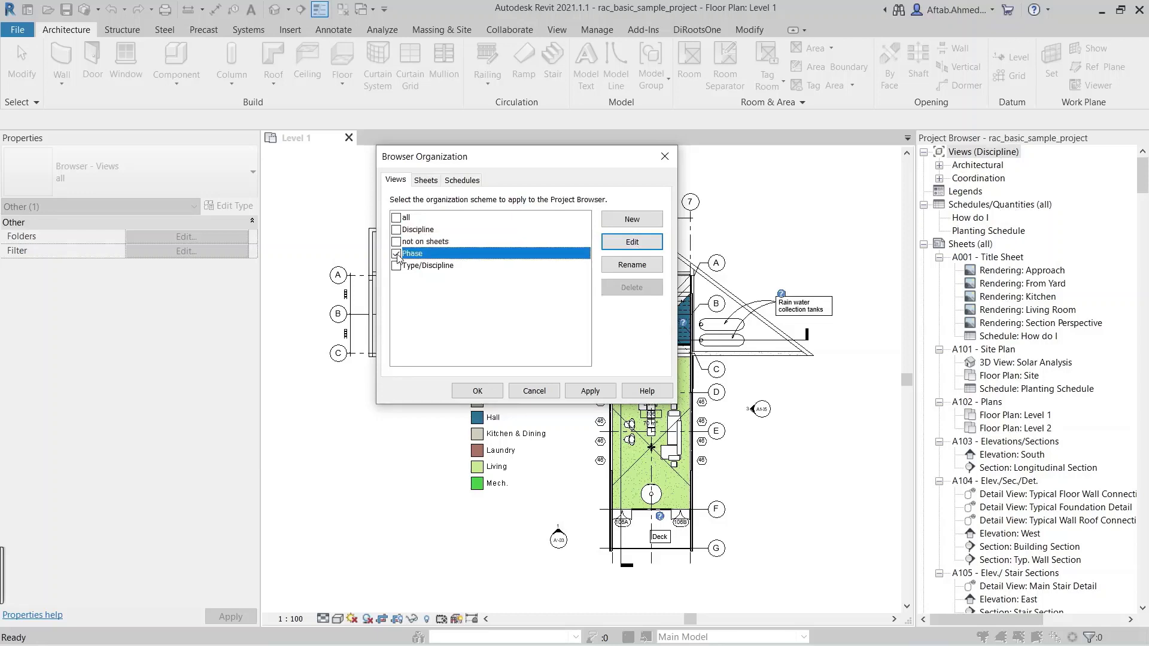
left_click(396, 266)
left_click(590, 391)
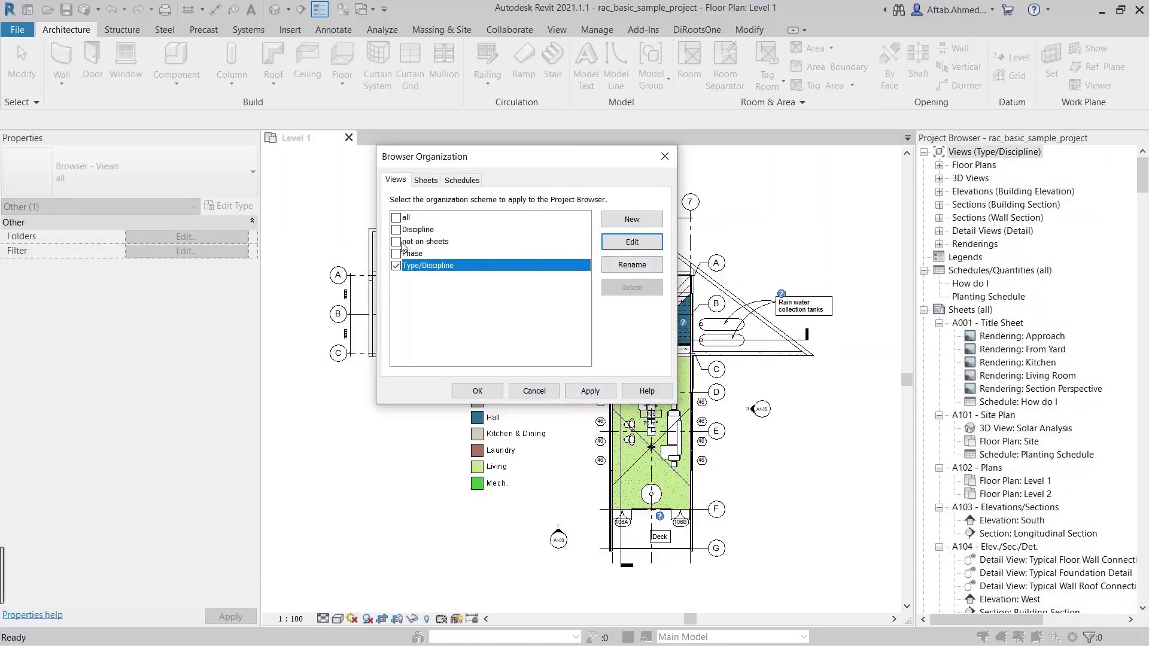
Apply the "not on sheets" organization scheme to the views and close the Browser Organization settings
left_click(397, 242)
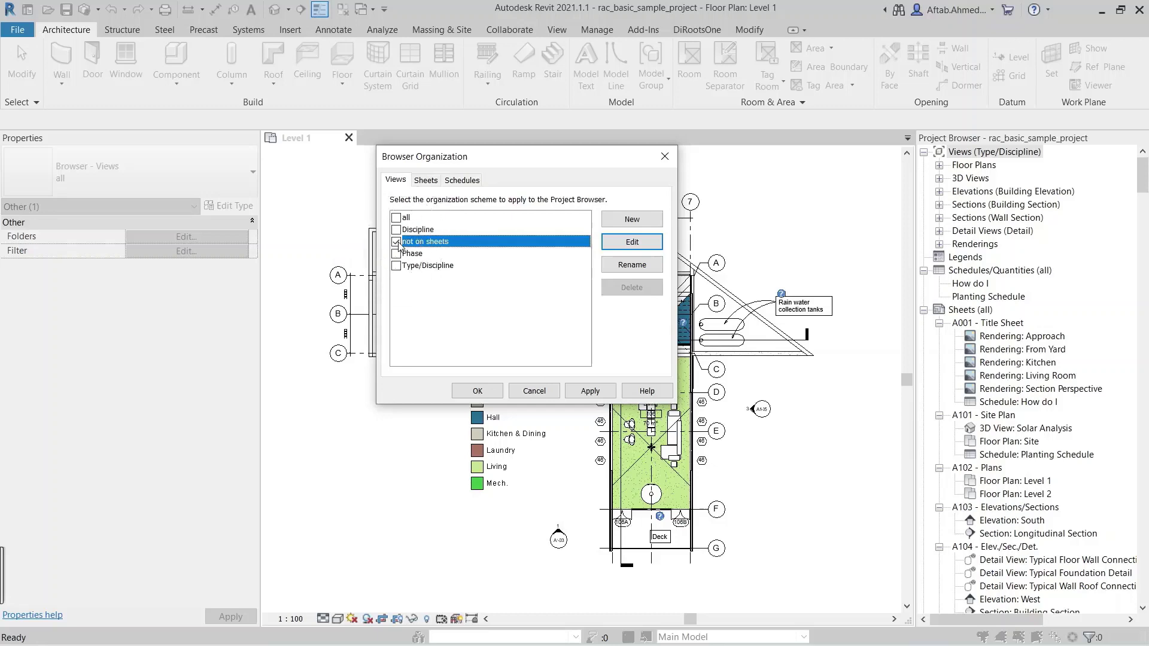
left_click(590, 391)
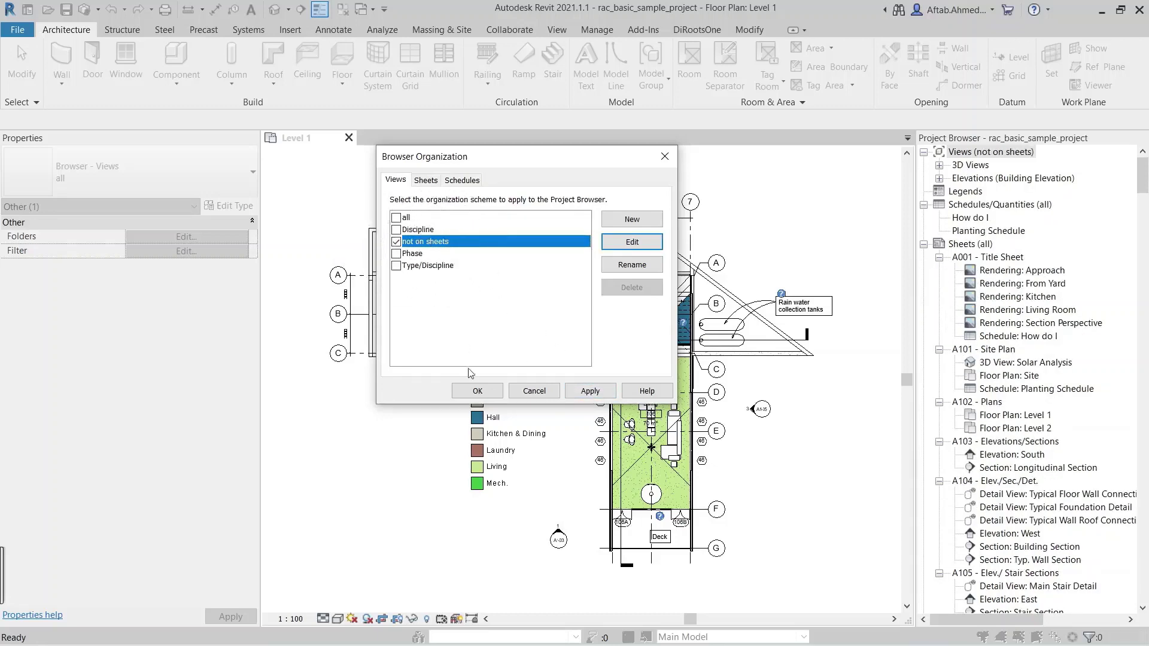
left_click(478, 391)
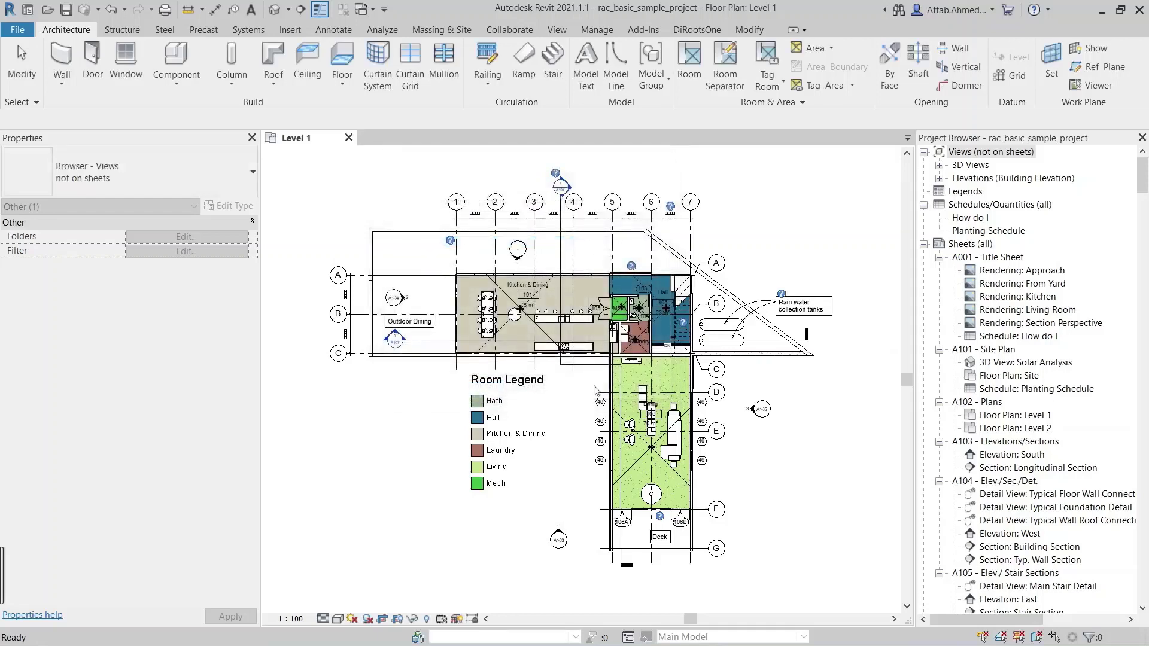
Create a new sheet using the A1 metric titleblock
left_click(966, 244)
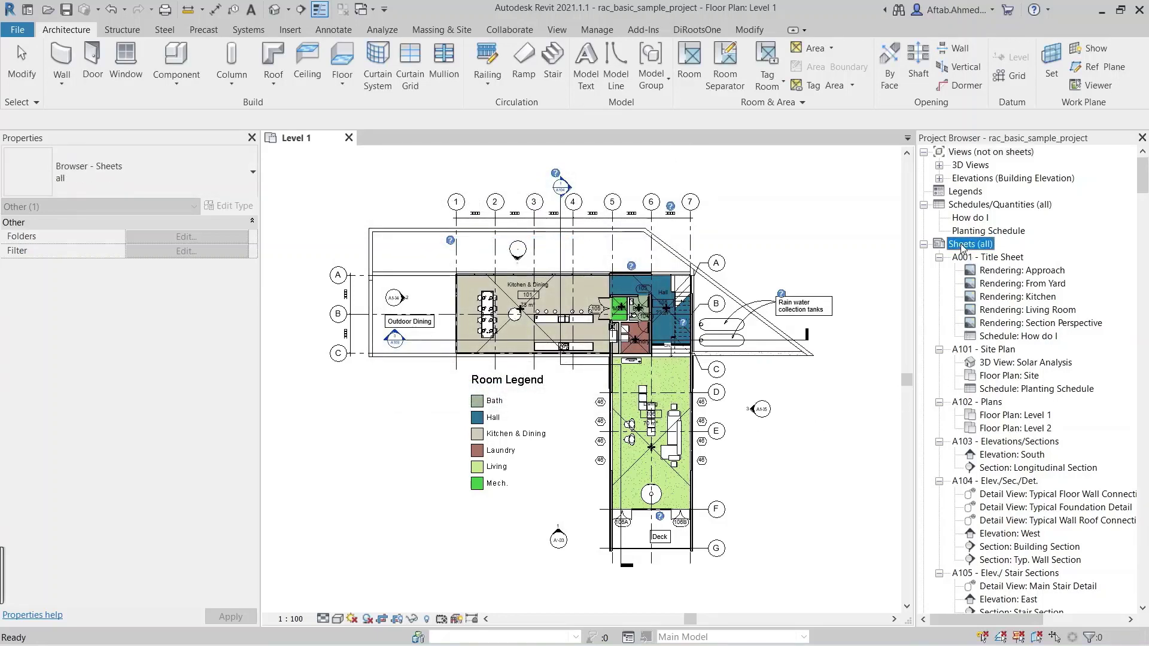
right_click(965, 244)
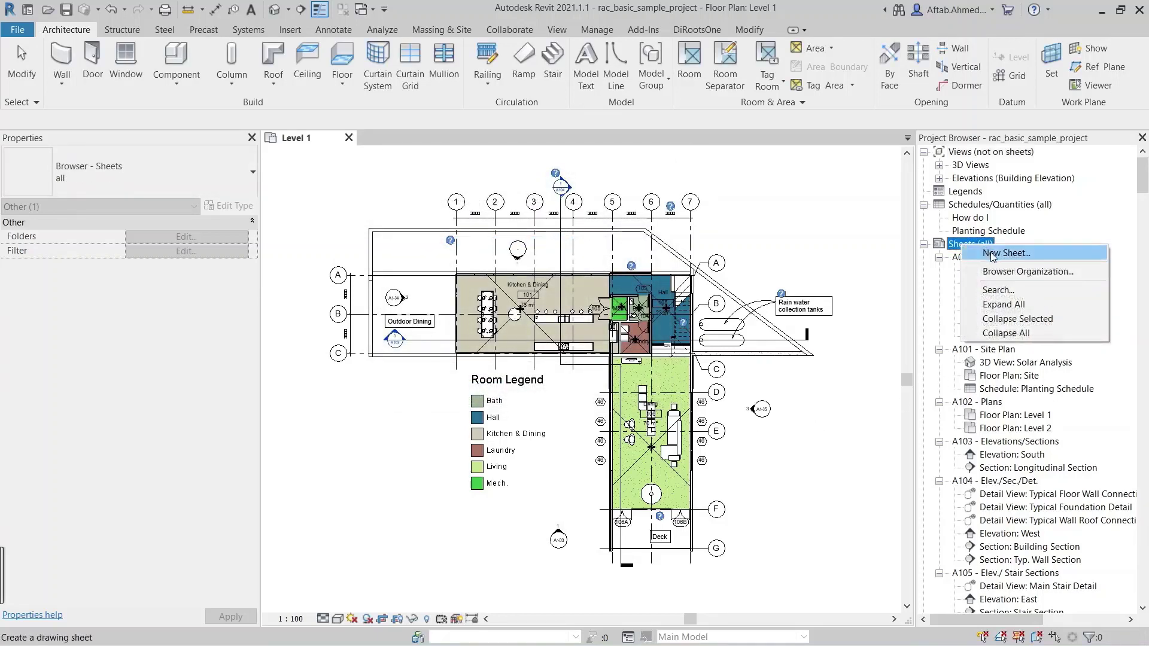
left_click(1005, 253)
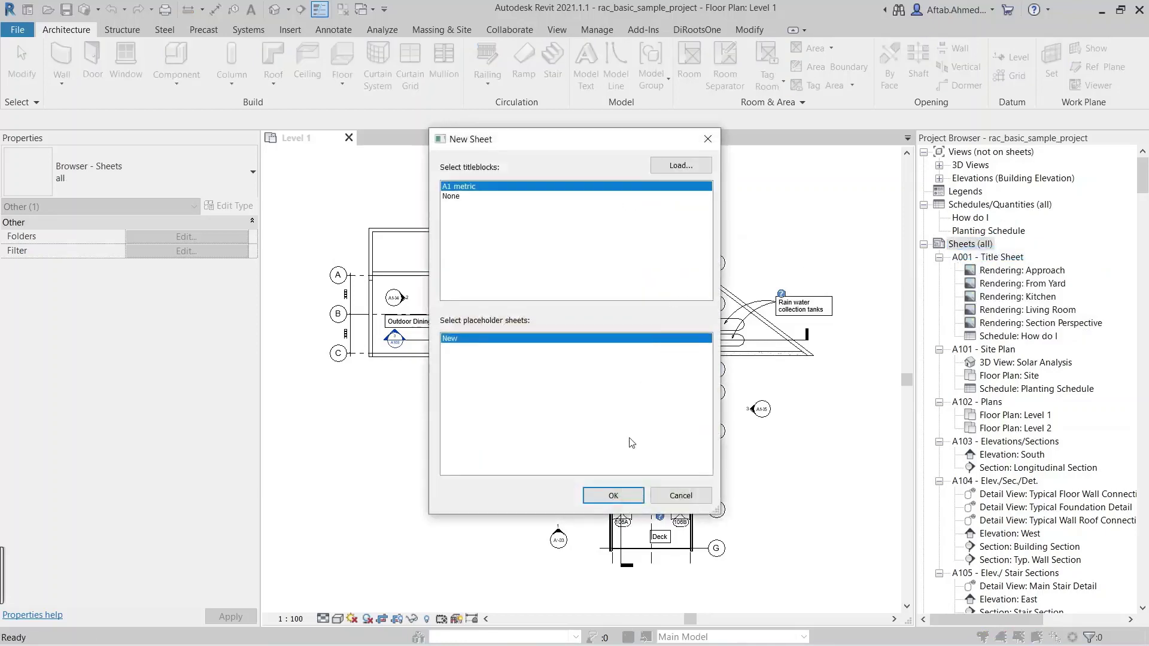
left_click(614, 495)
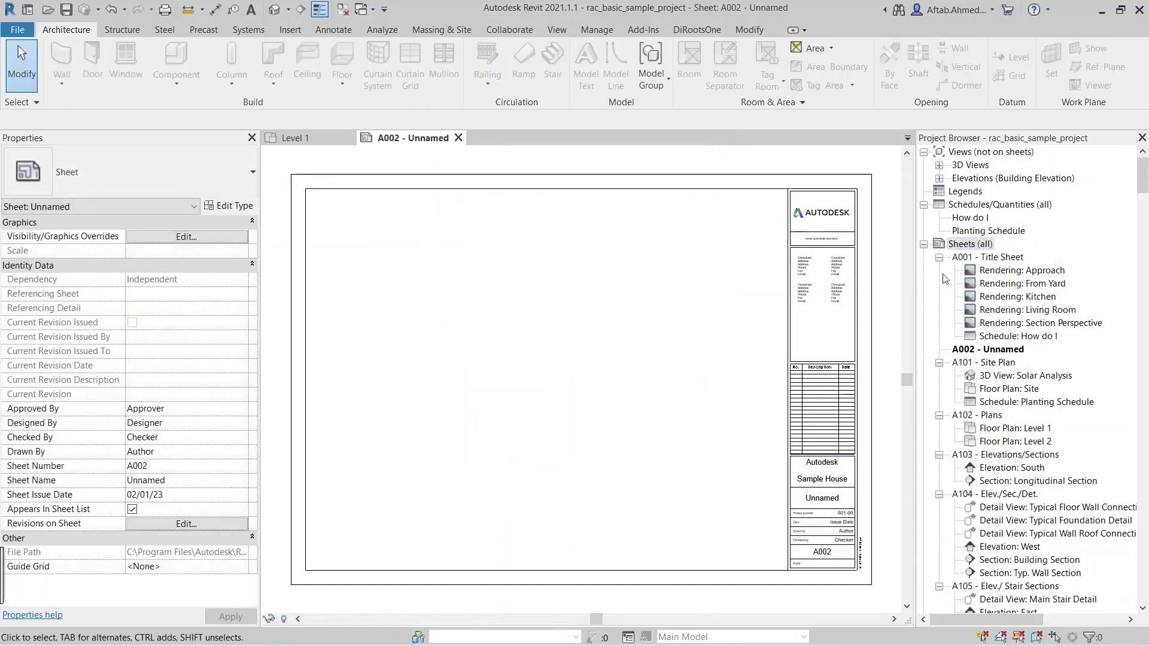
Place the Approach 3D view in the upper middle of sheet A002
left_click(940, 165)
left_click(984, 178)
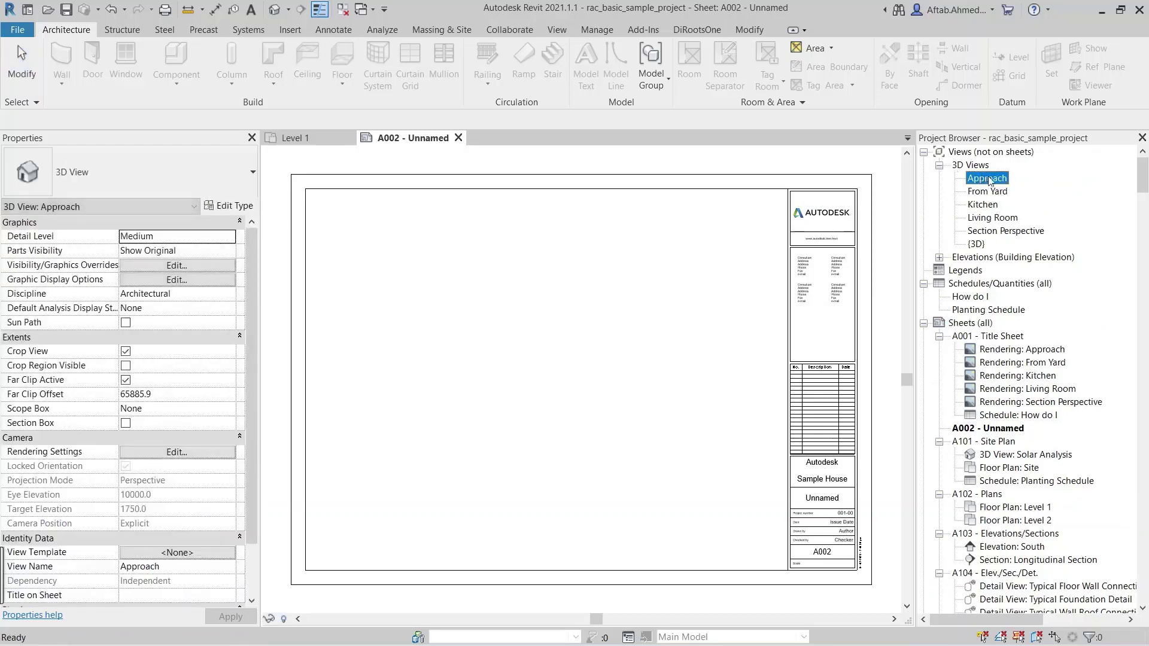
left_click_drag(972, 207, 623, 291)
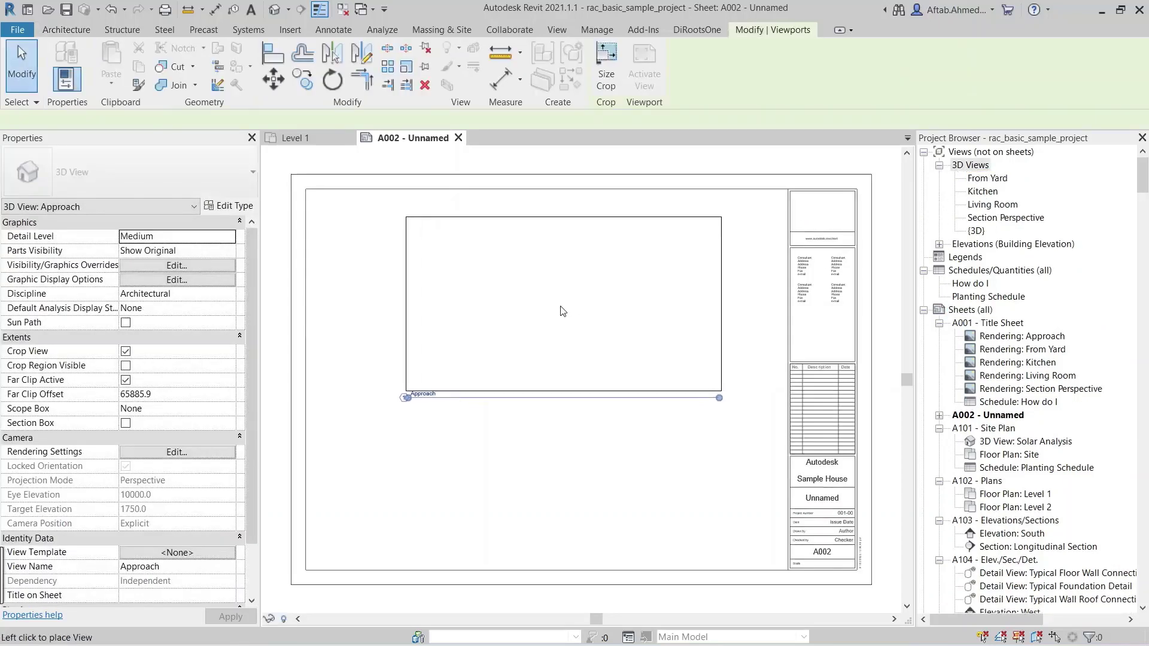
left_click(547, 316)
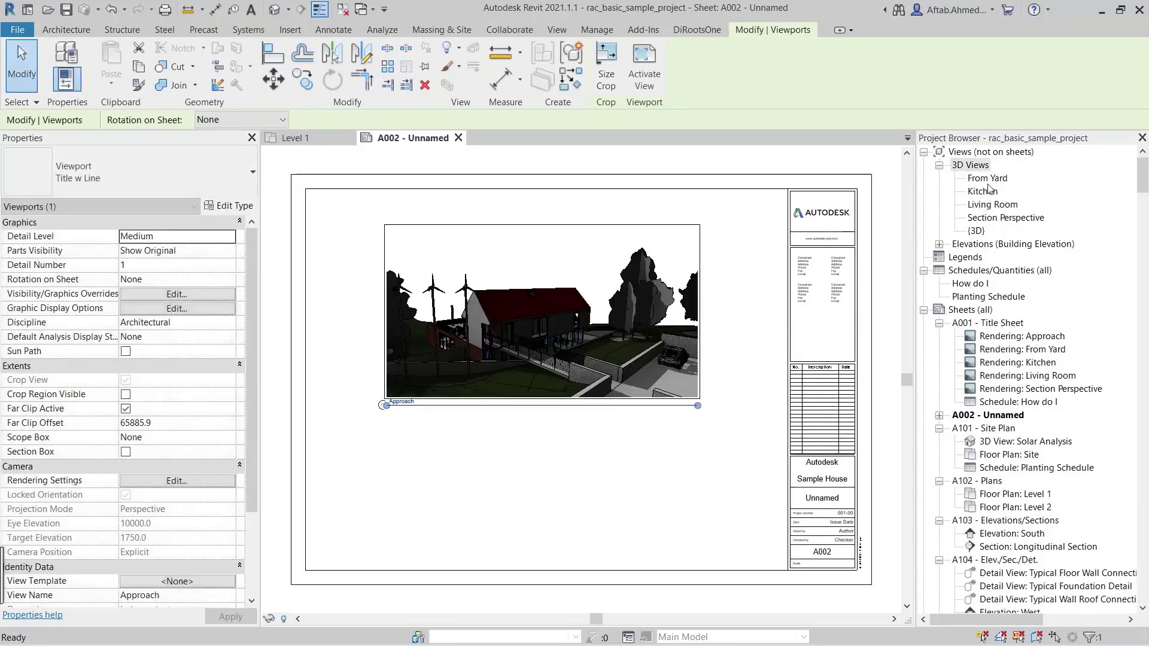
Place the From Yard 3D view below the Approach view on sheet A002 and return to the Level 1 plan
left_click(987, 178)
left_click_drag(993, 183, 628, 431)
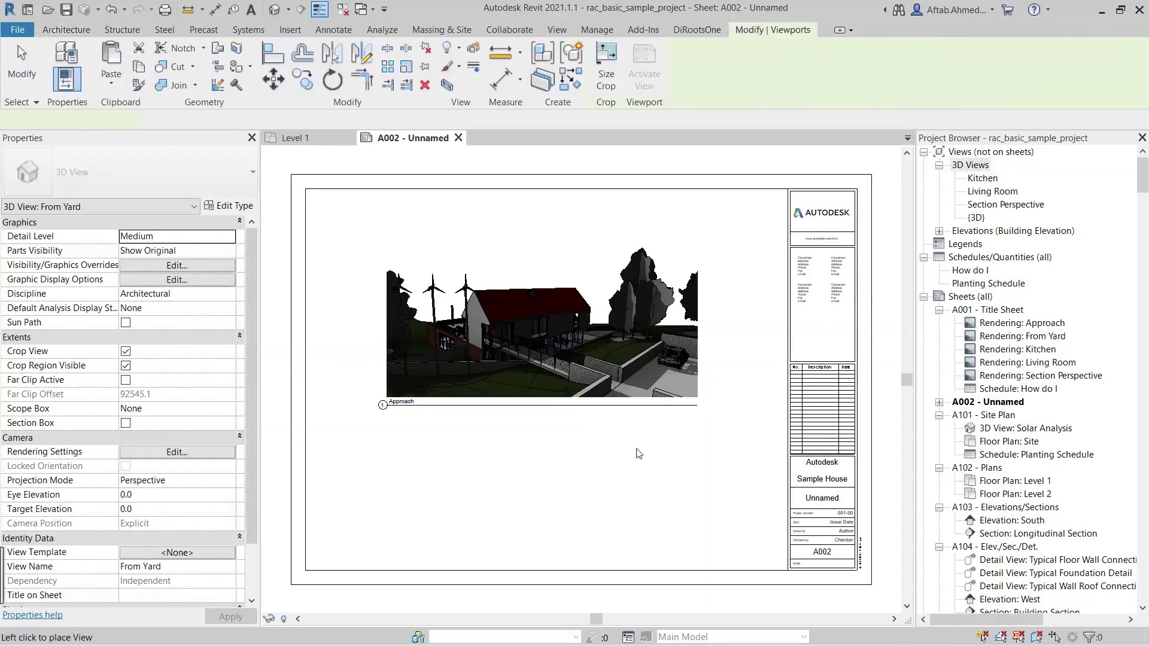
left_click(560, 494)
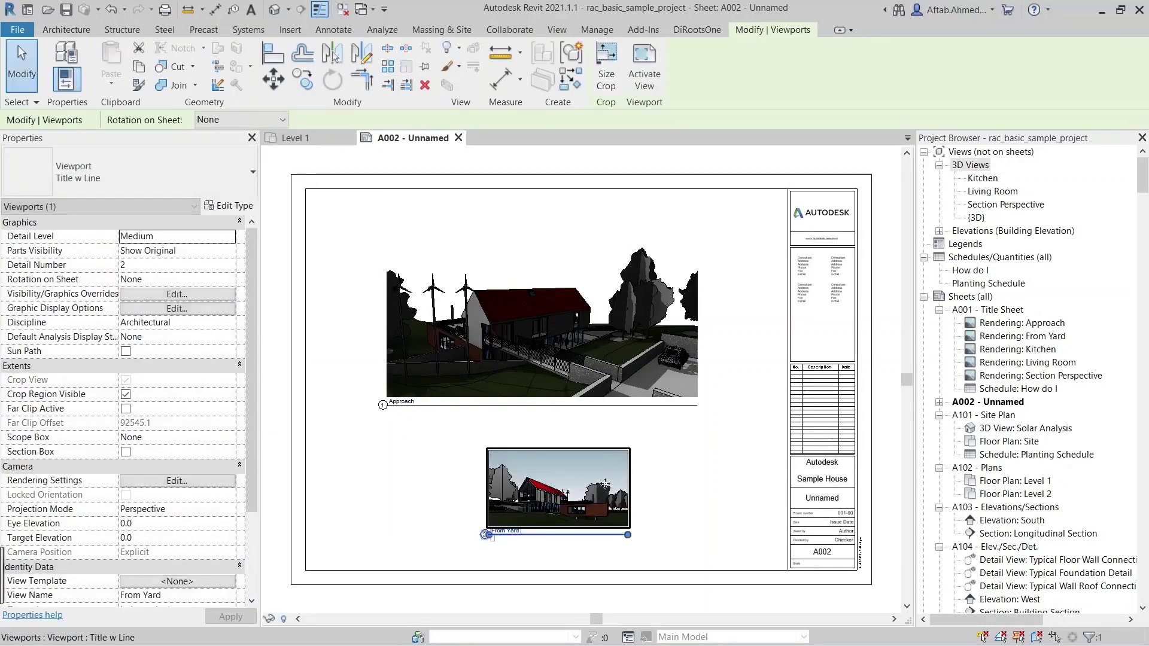
left_click(308, 136)
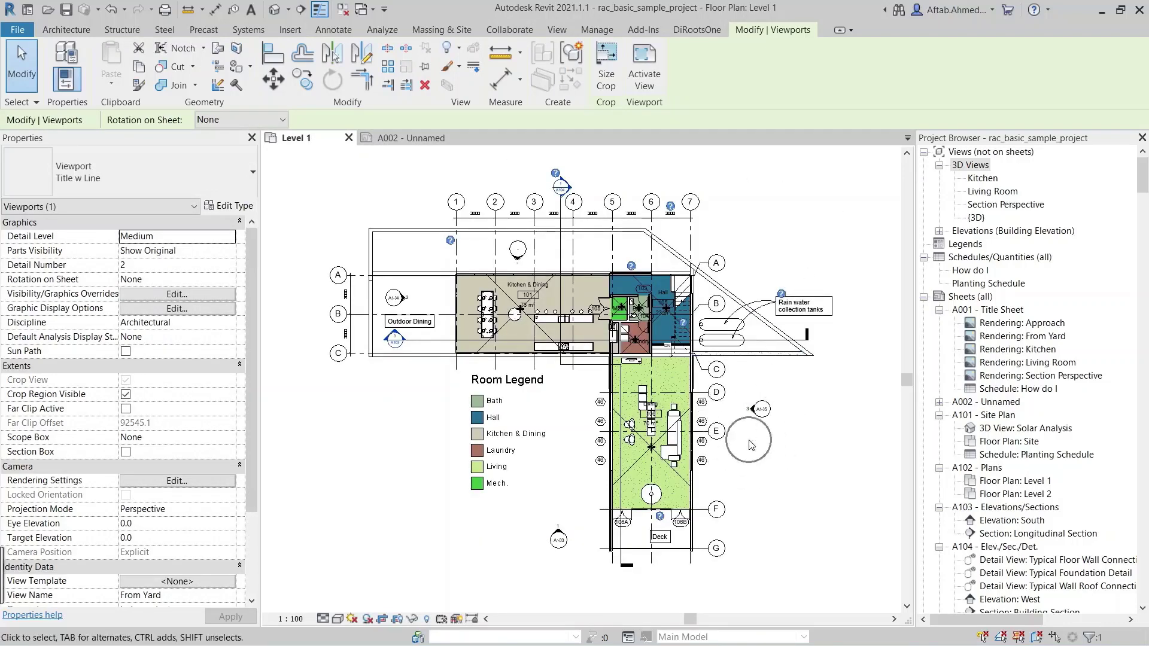
Try the Drawn By and Issue Date organization schemes for sheets in the Browser Organization settings
left_click(964, 155)
right_click(965, 156)
left_click(984, 166)
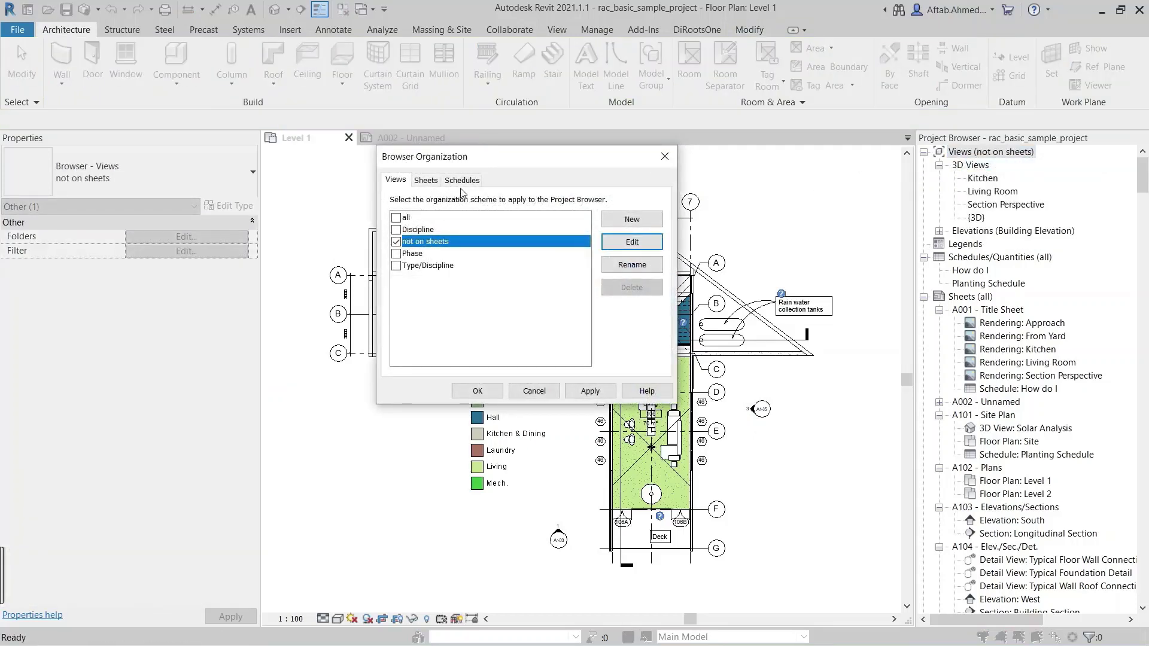
left_click(428, 181)
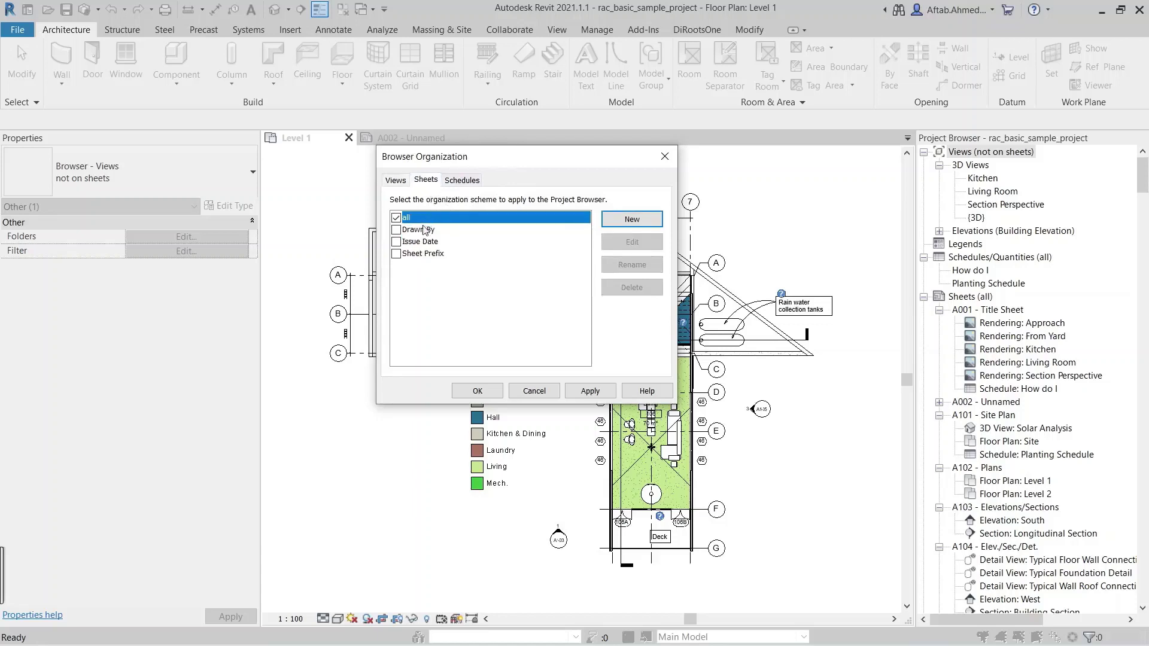
left_click(396, 230)
left_click(396, 242)
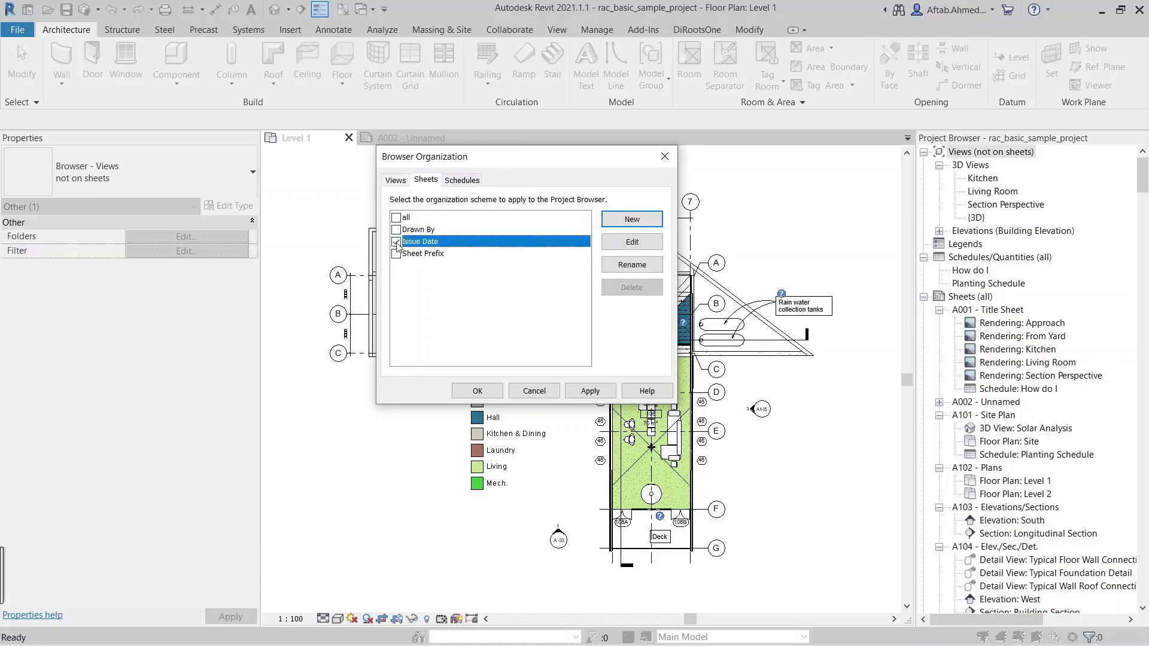
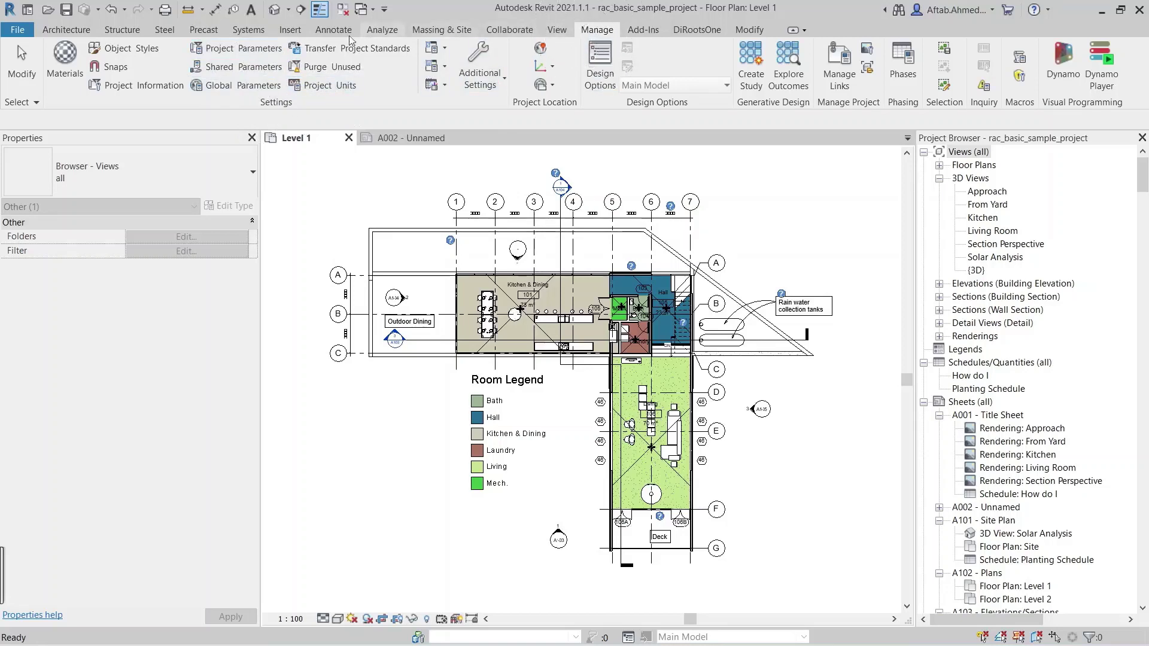
Add a new project parameter named "Project views"
left_click(236, 48)
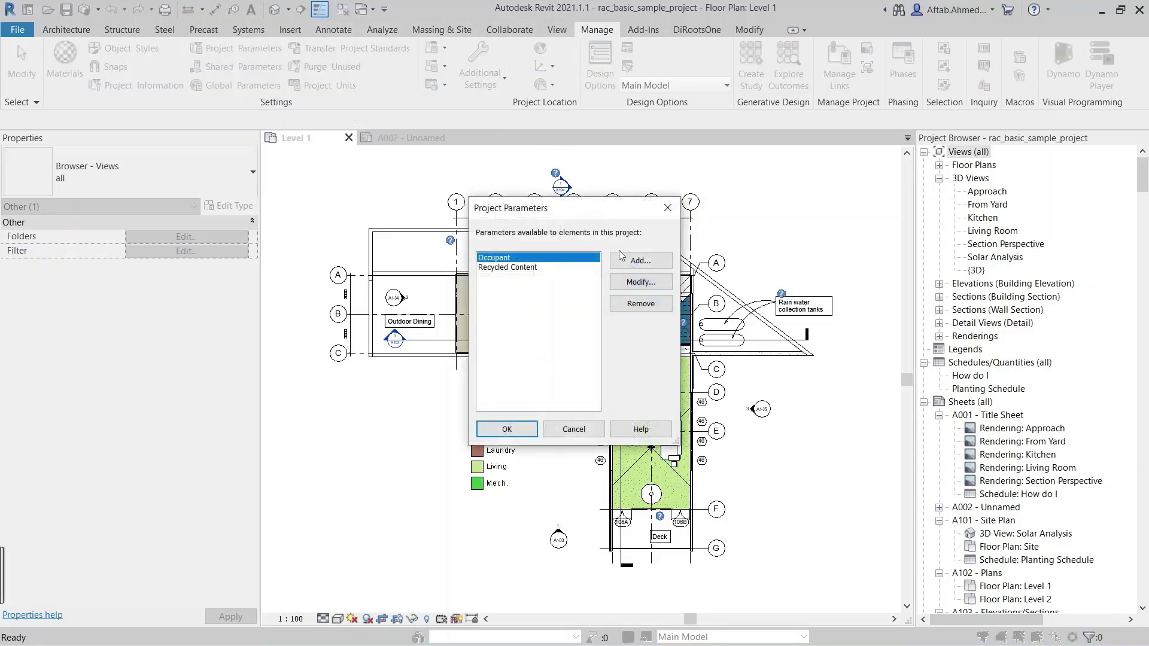
left_click(626, 263)
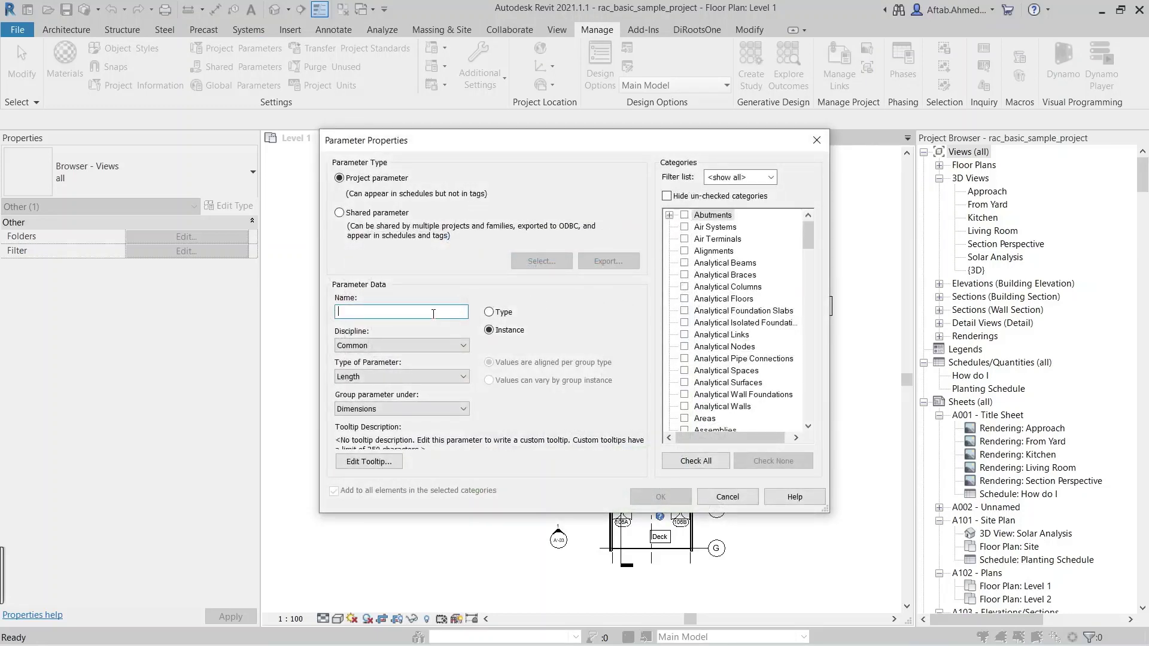
type("Project")
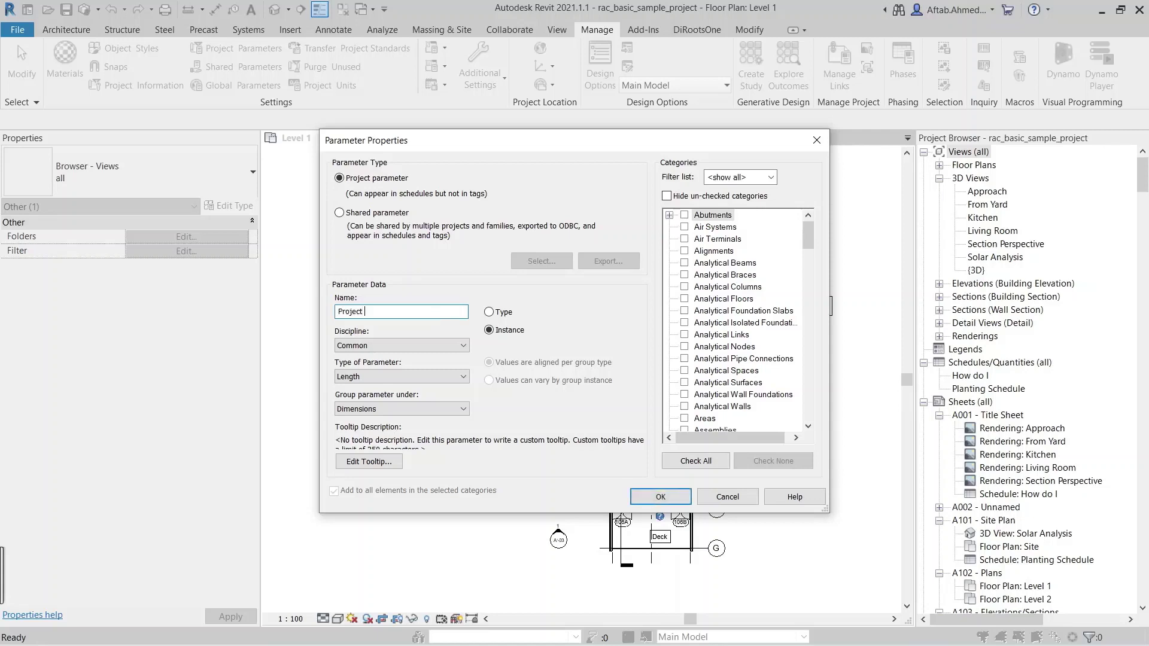
type(" views")
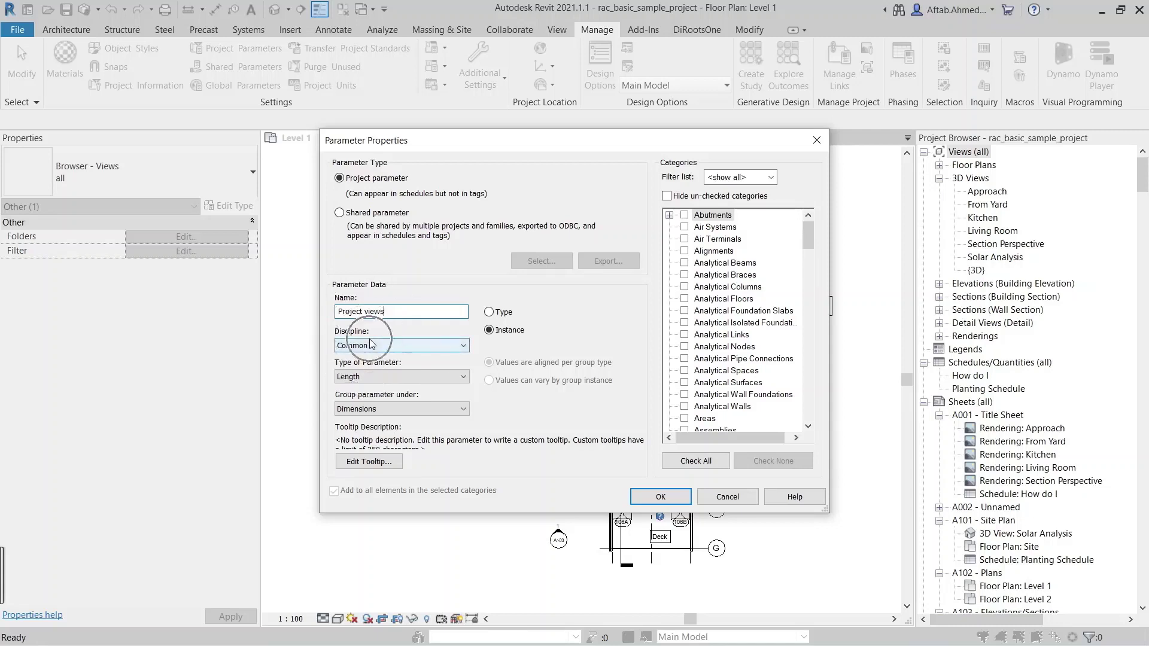
Set the new parameter's type to Text and group it under Identity Data
left_click(377, 376)
left_click(376, 377)
left_click(377, 376)
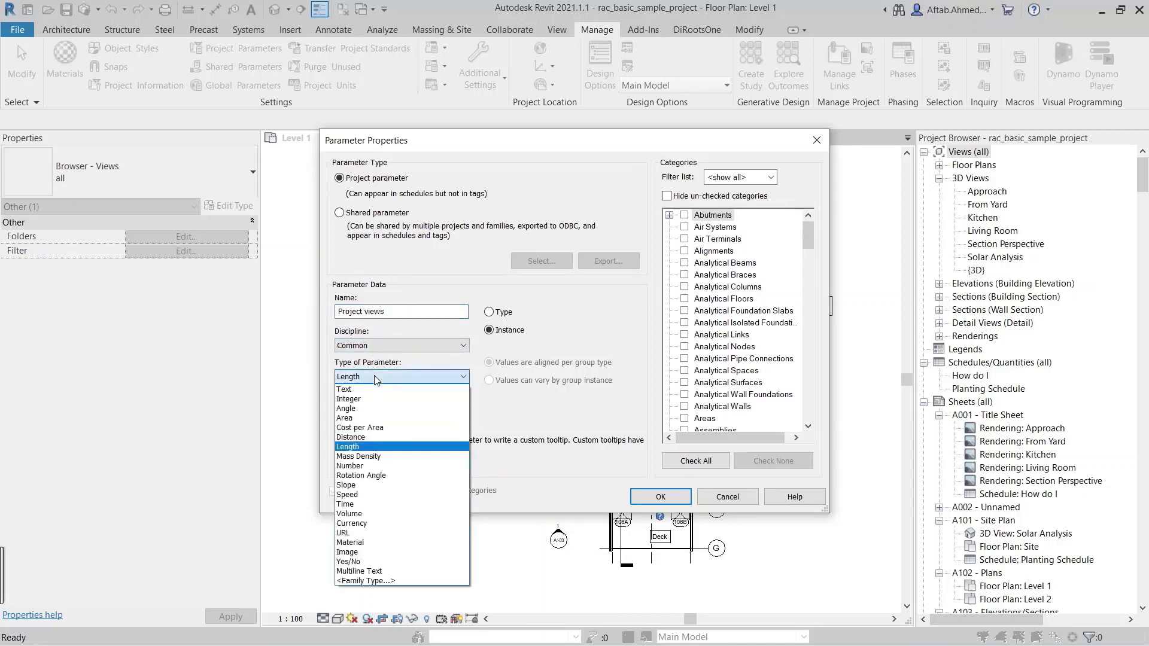
scroll(376, 418, "up", 3)
left_click(376, 387)
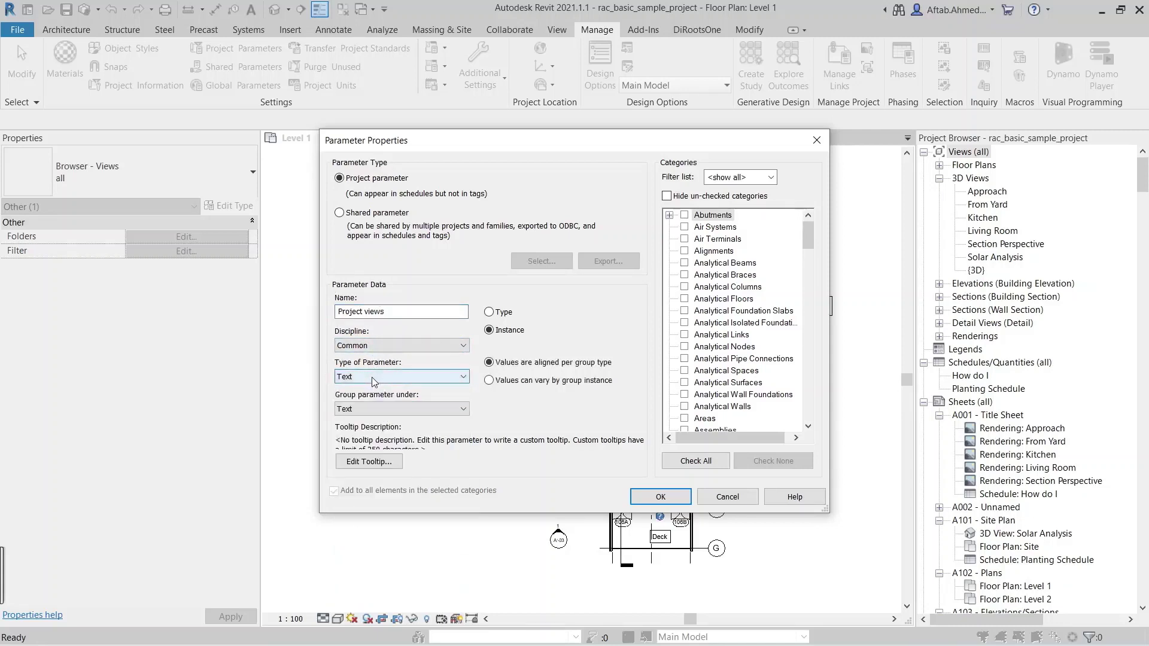
left_click(377, 409)
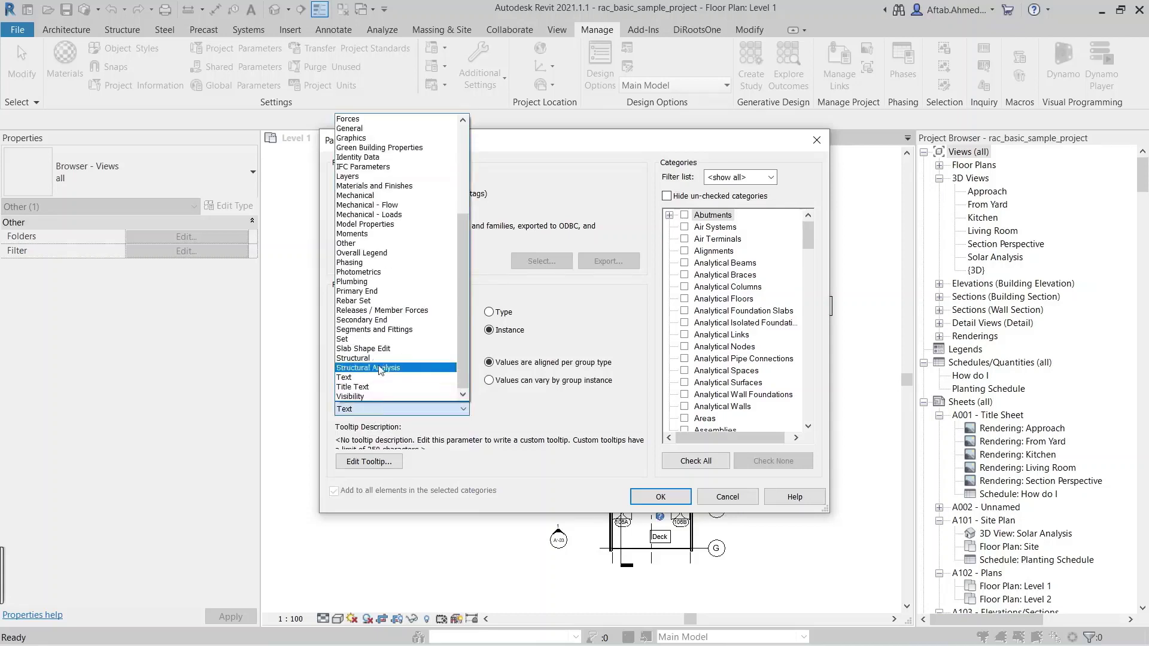
left_click(372, 158)
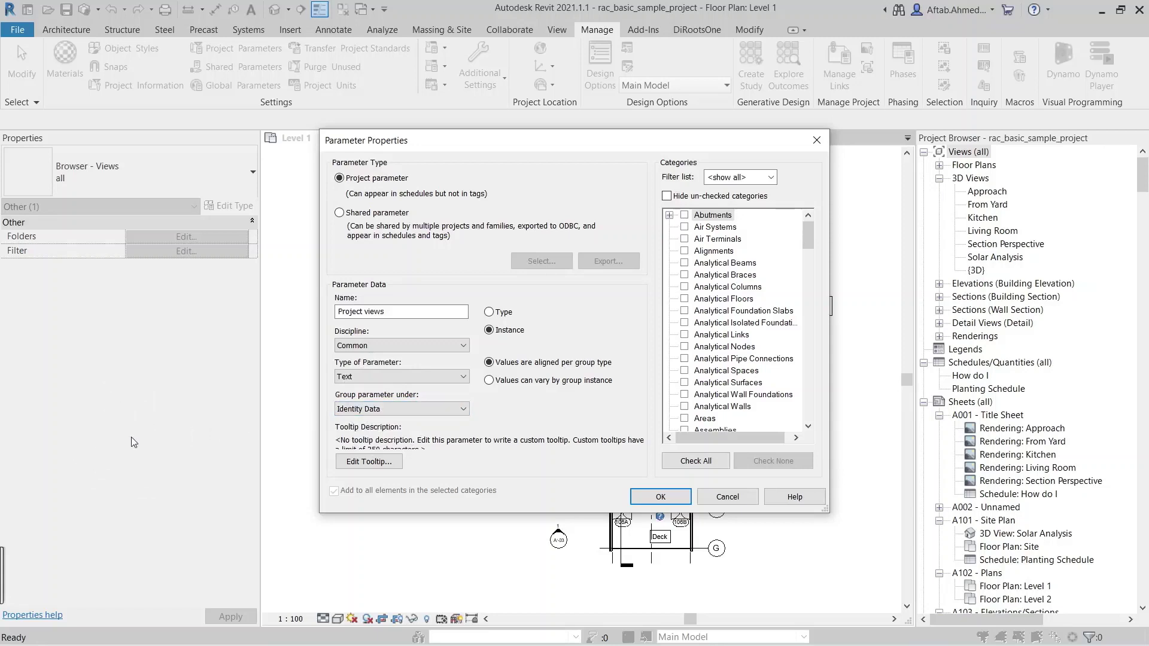
Assign the Project views parameter to the Views category and confirm the project parameters
left_click(741, 383)
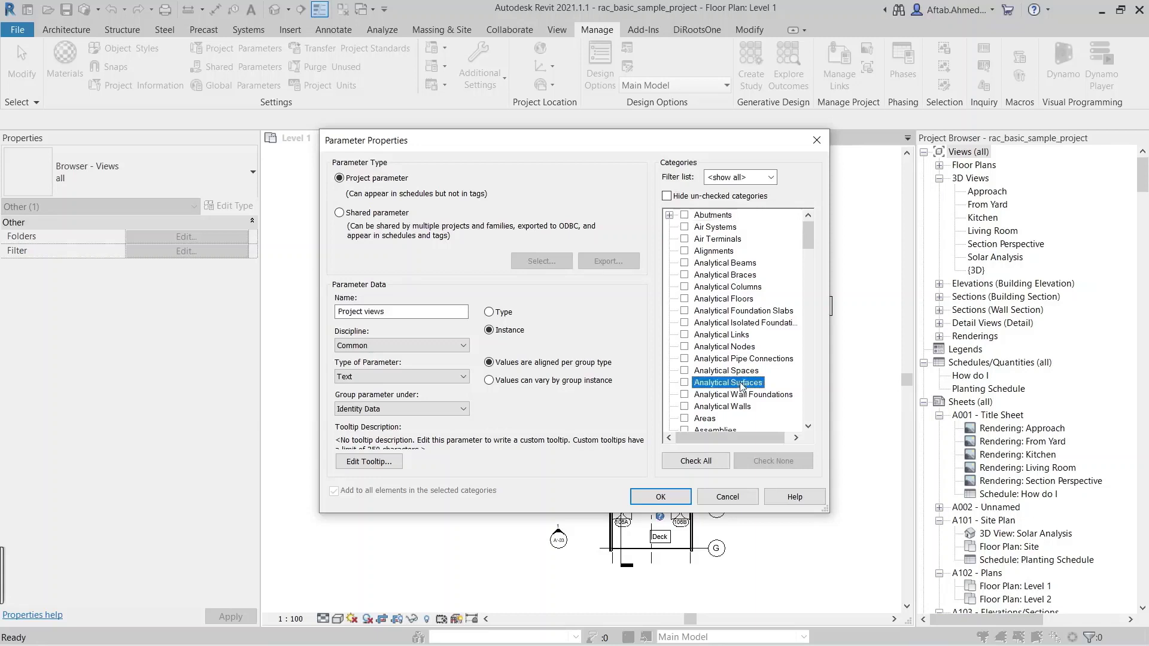
type("views")
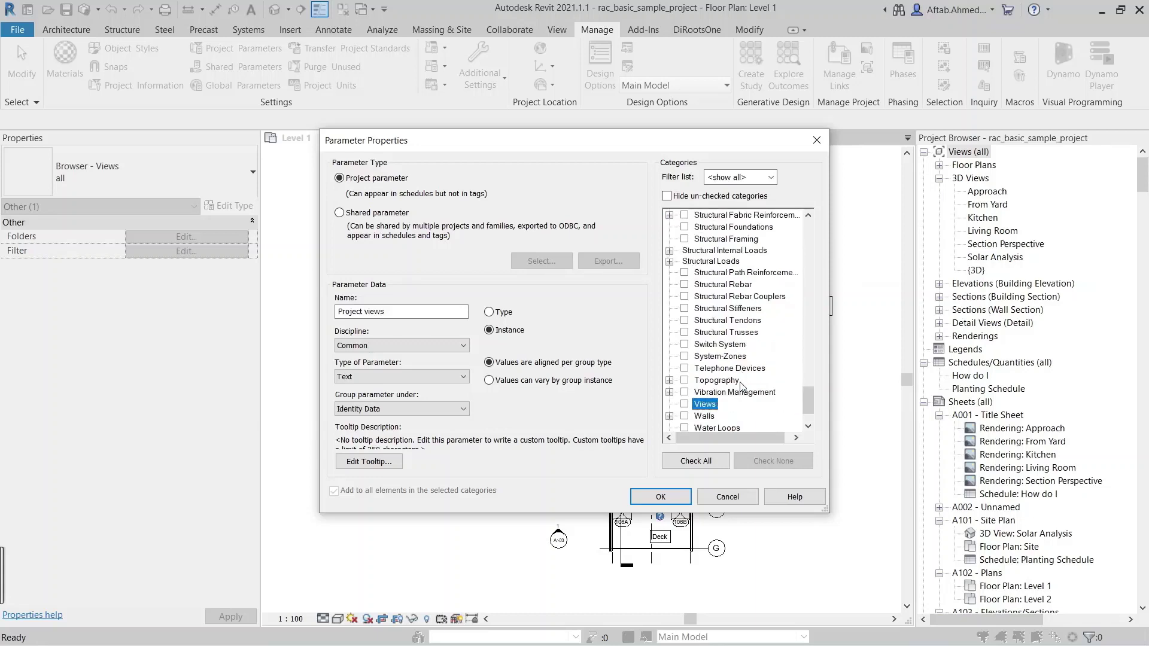
left_click(684, 404)
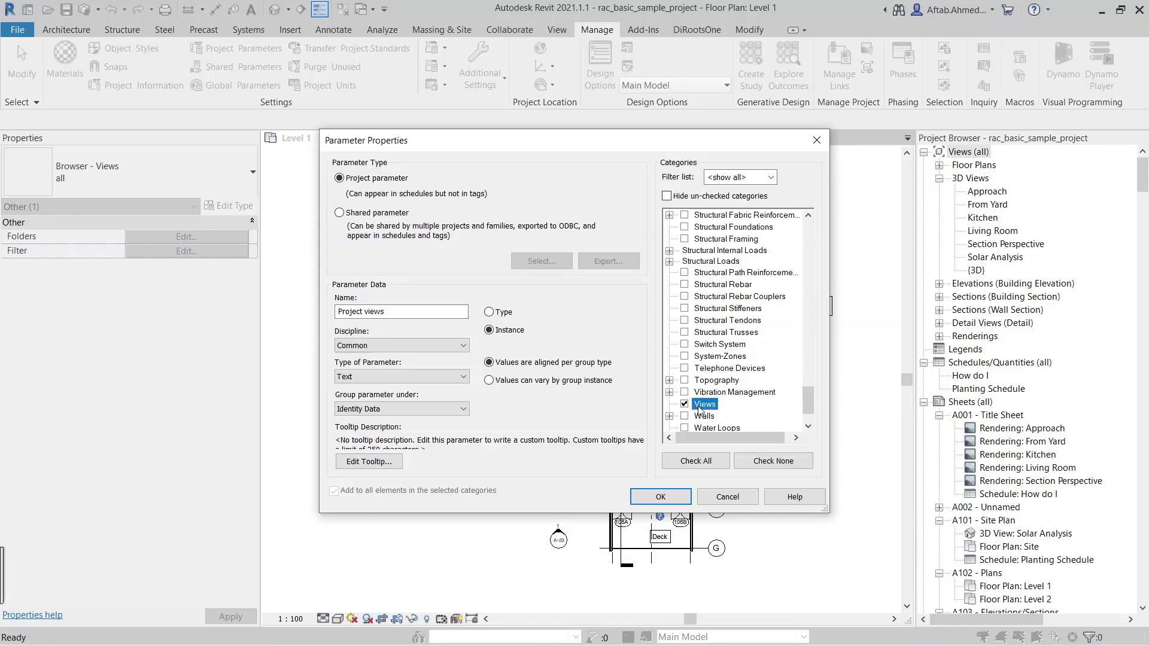
left_click(674, 494)
left_click(591, 375)
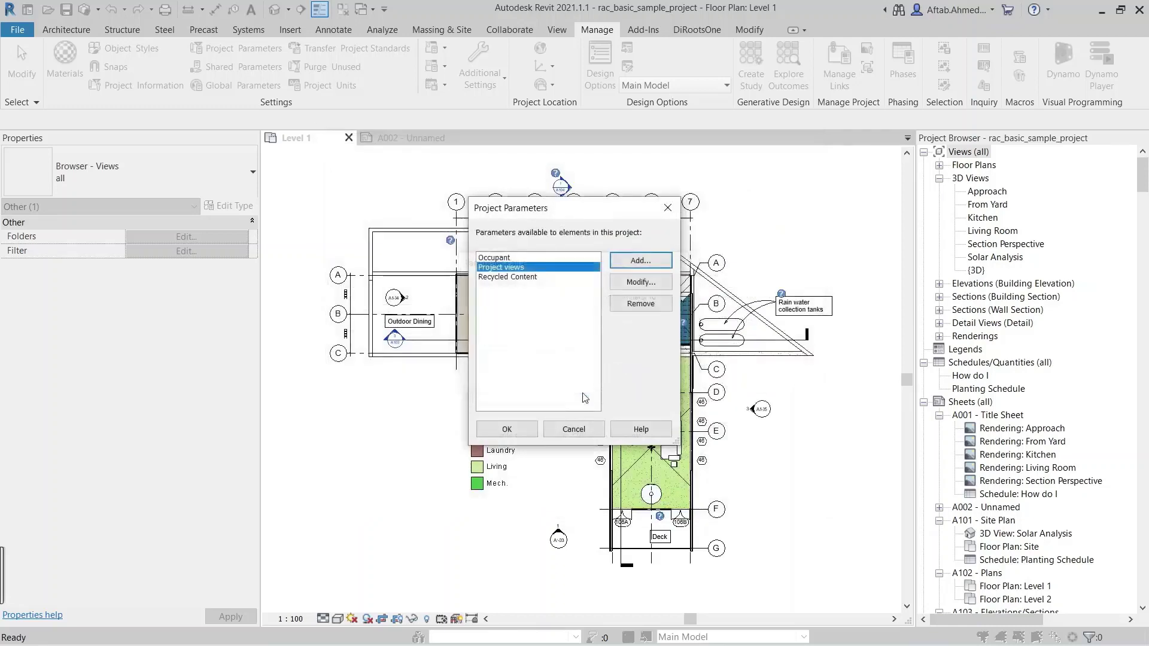
left_click(509, 430)
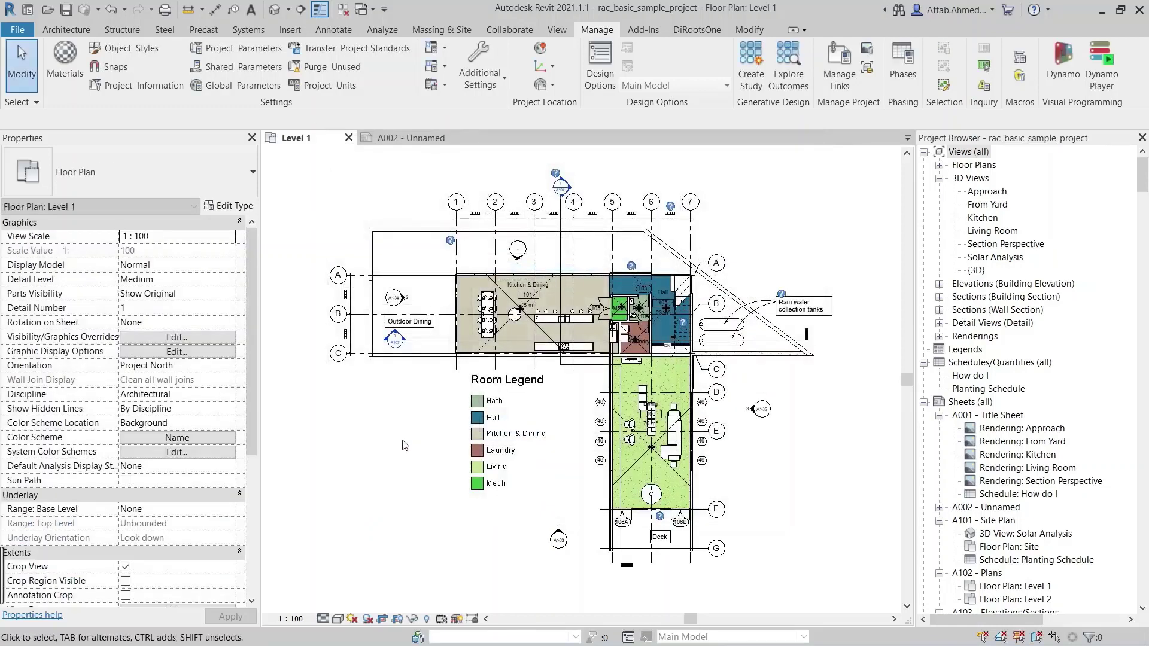
Set the Project views parameter of the Level 1 and Level 2 floor plans to Interior
scroll(249, 450, "down", 5)
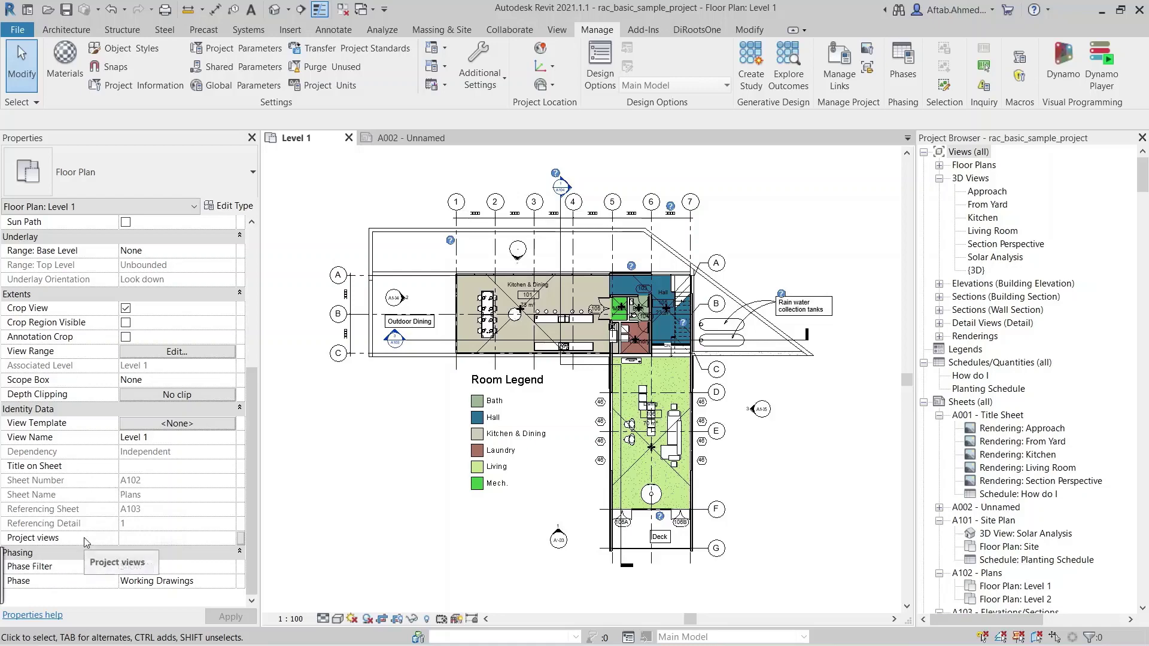
left_click(938, 167)
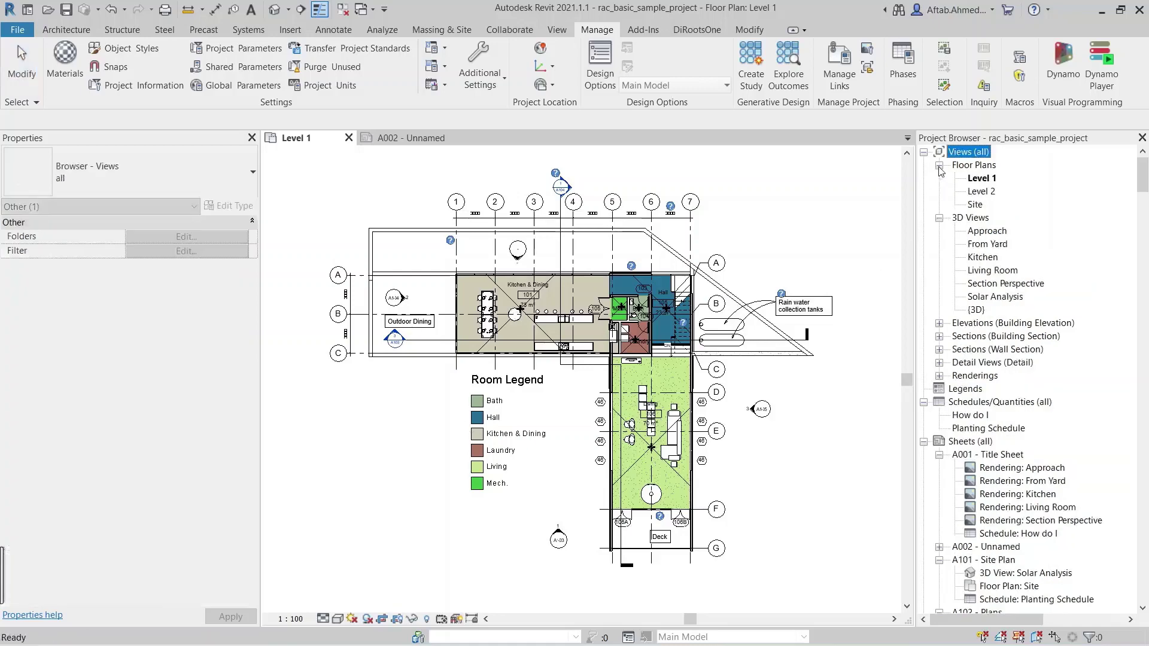
left_click(974, 179)
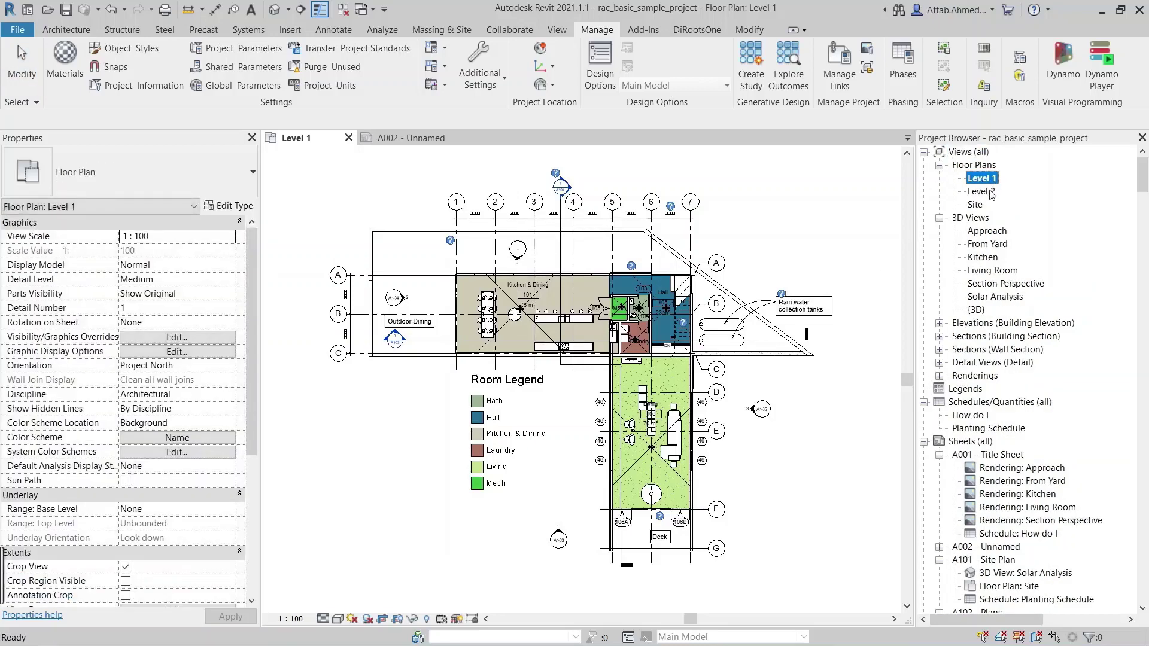
left_click(990, 191, "ctrl")
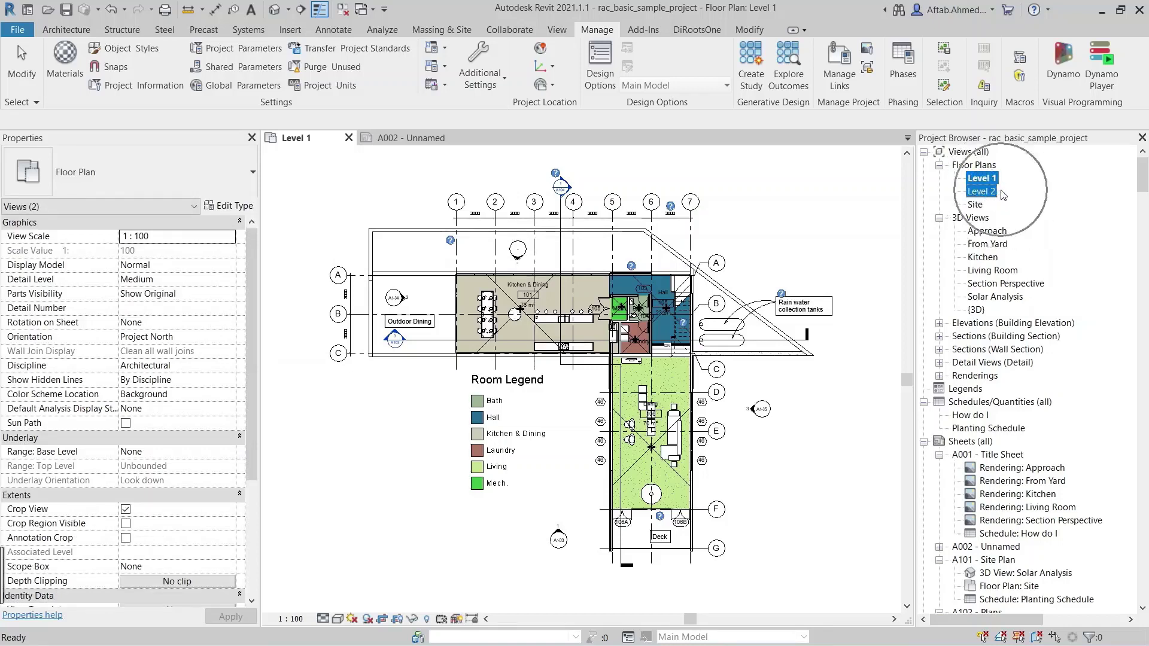
scroll(176, 516, "down", 5)
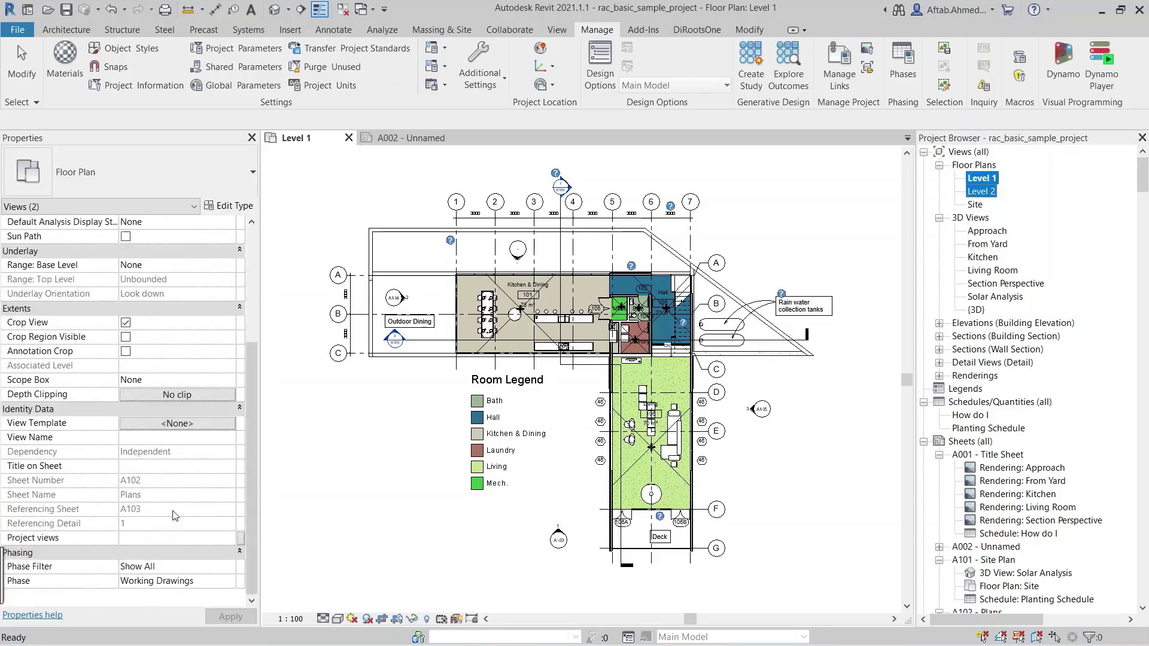
left_click(168, 538)
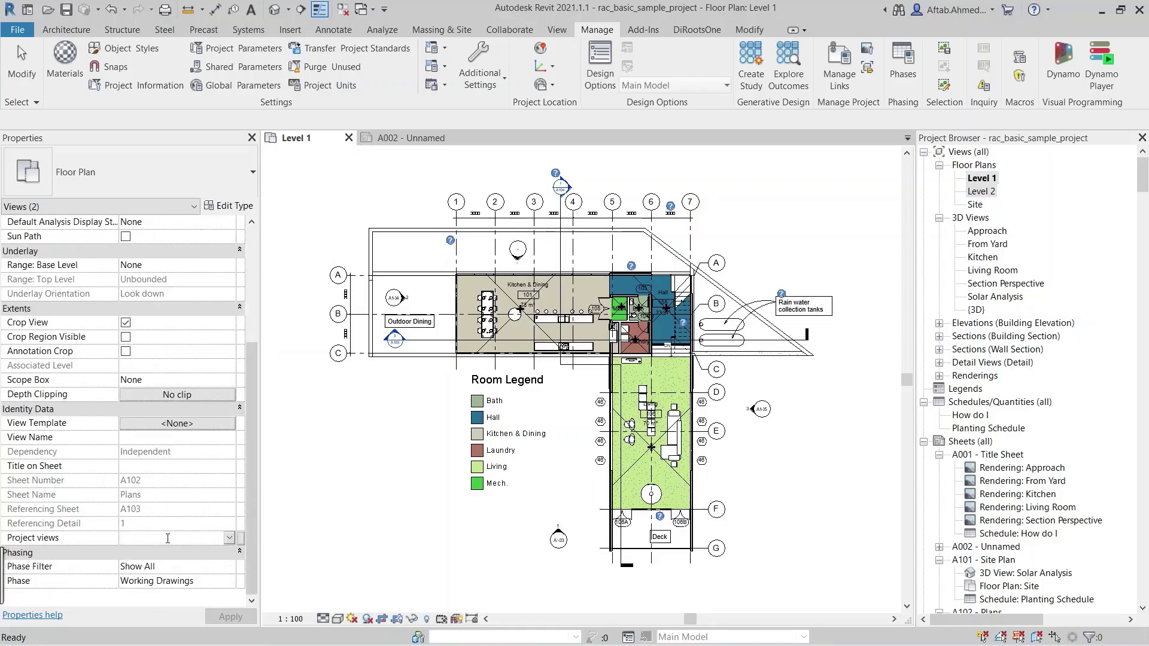
type("Interior")
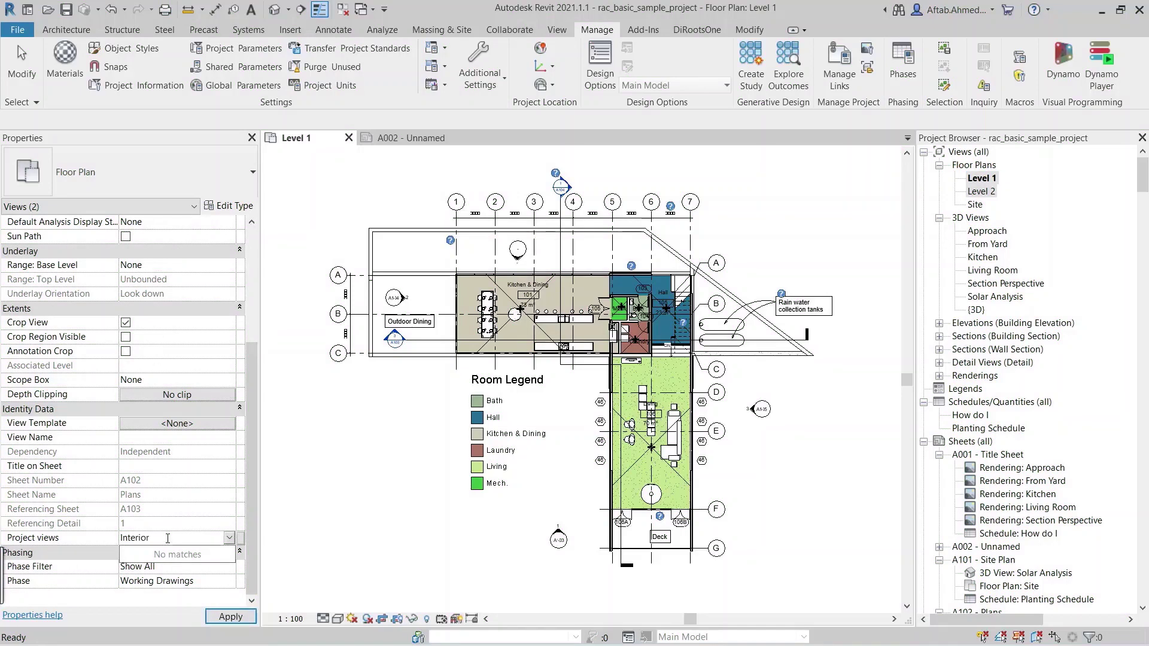
left_click(440, 545)
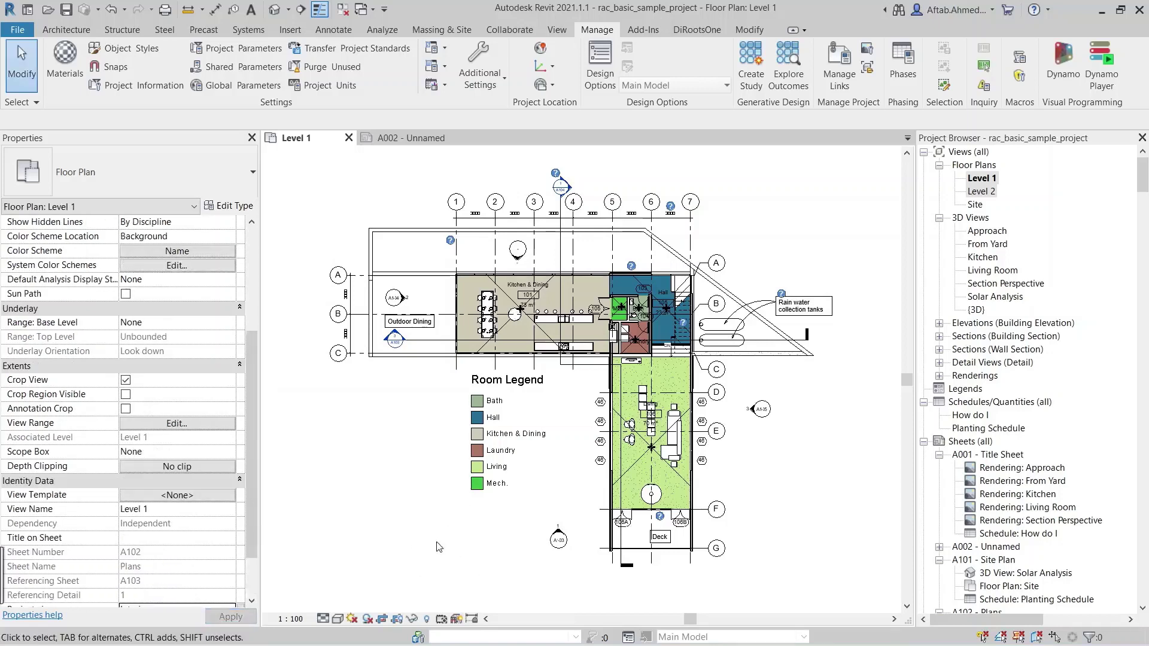
left_click(959, 153)
right_click(960, 155)
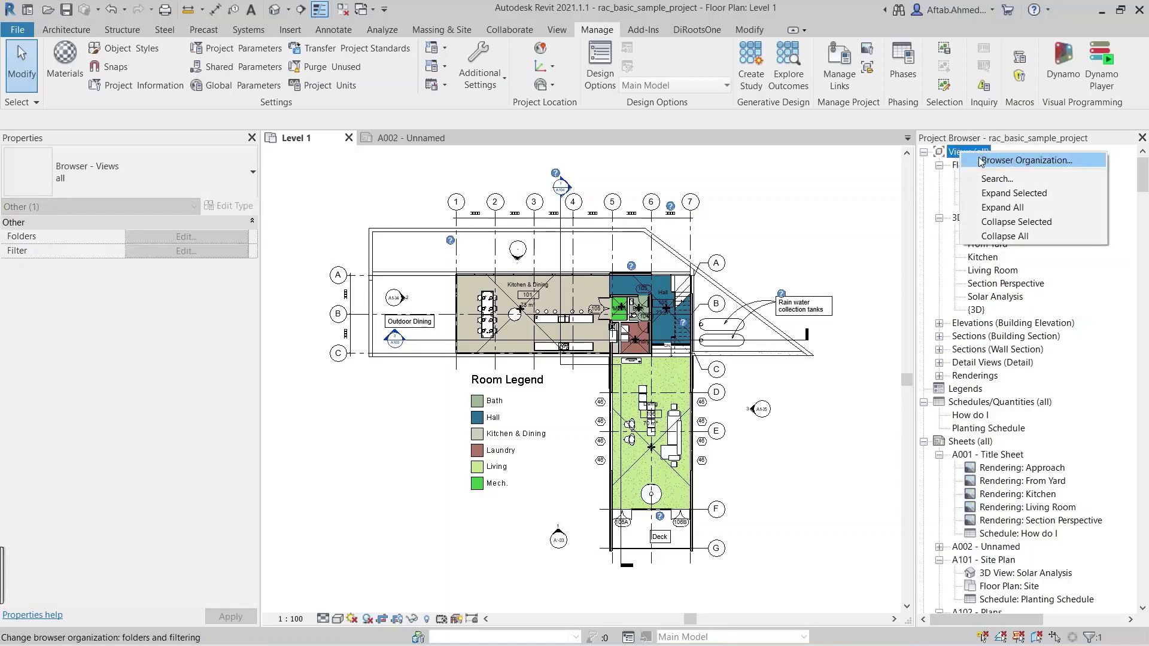
left_click(819, 185)
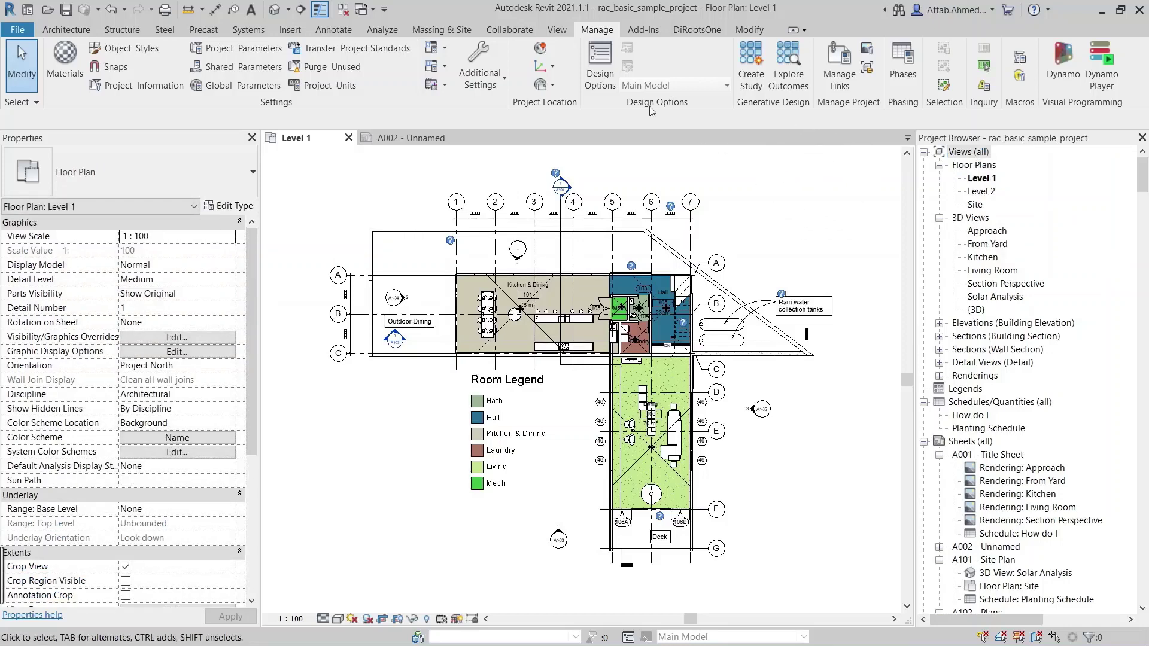
Create a new browser organization scheme for views named "Views organization"
left_click(558, 30)
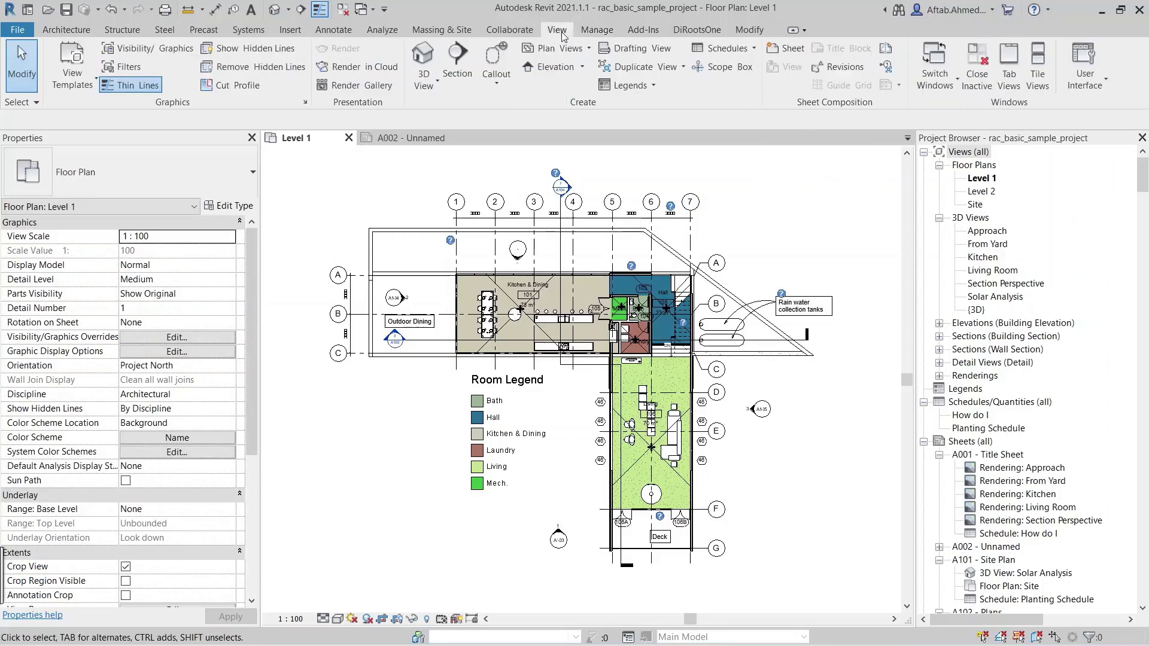
left_click(1103, 84)
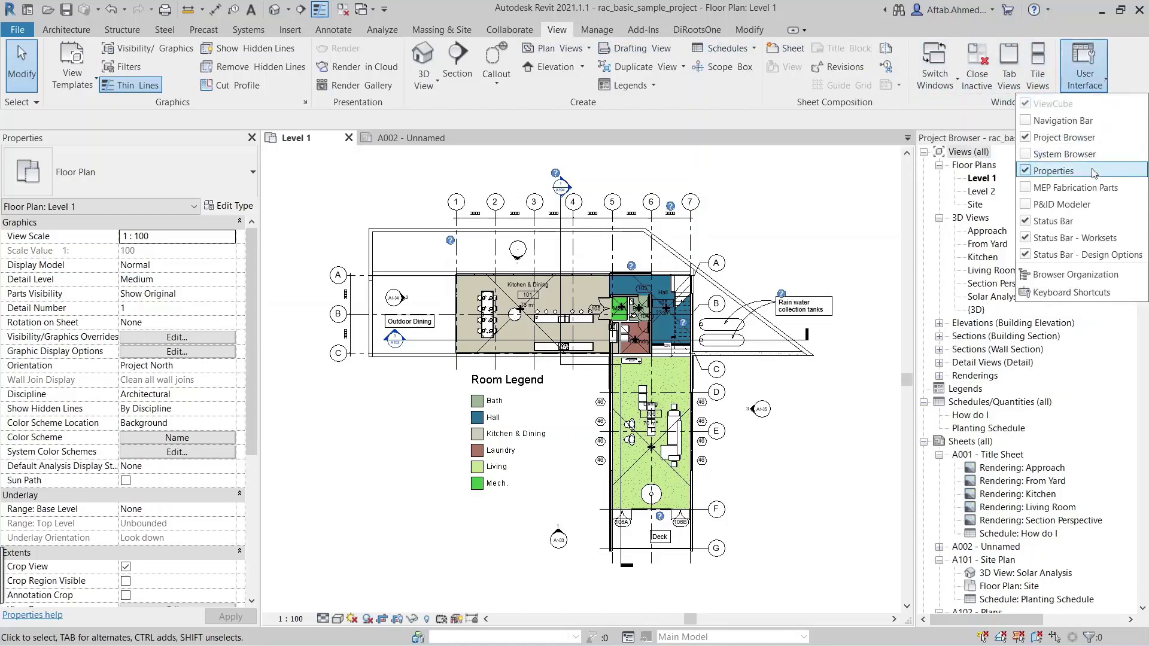
left_click(1076, 275)
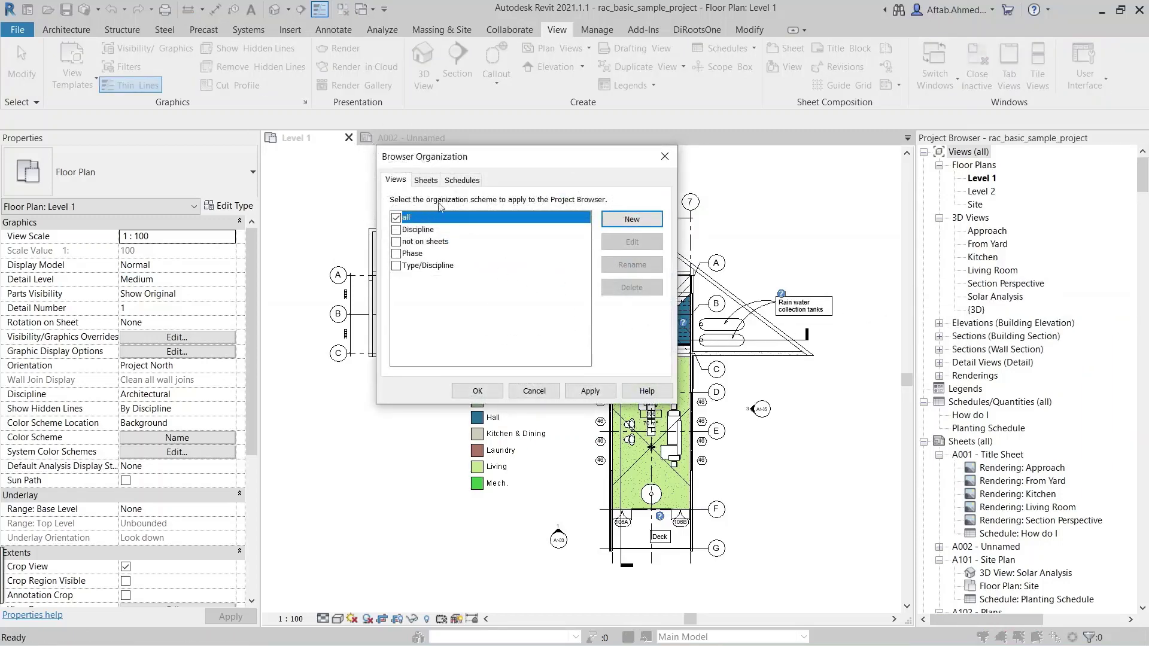
left_click(631, 221)
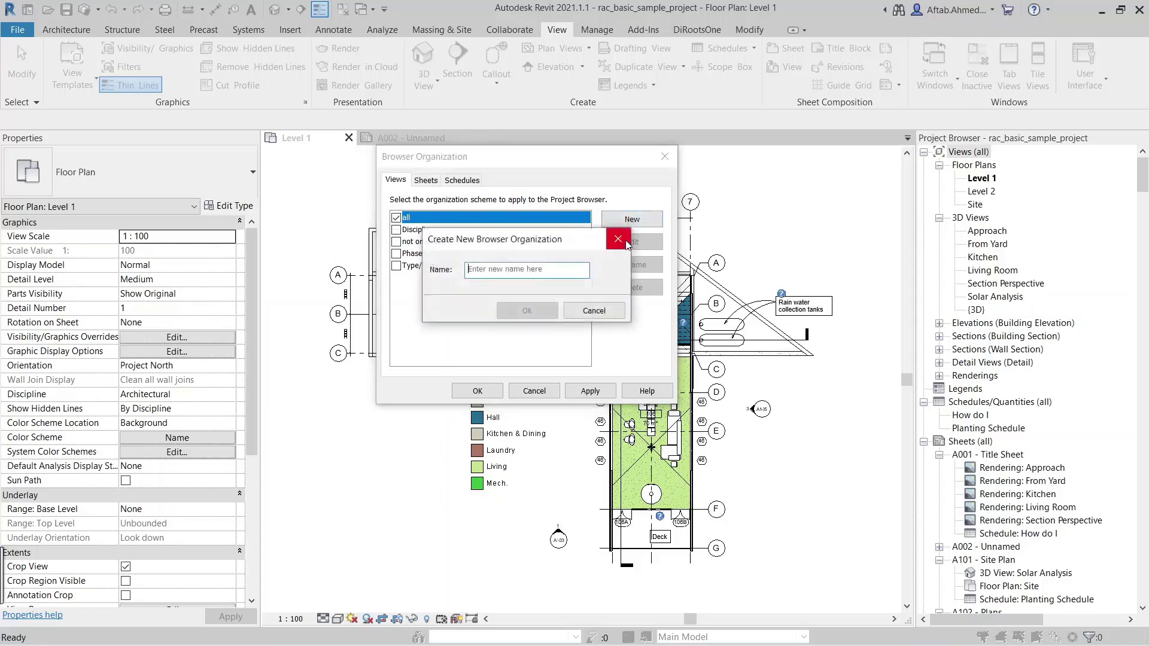
left_click(544, 271)
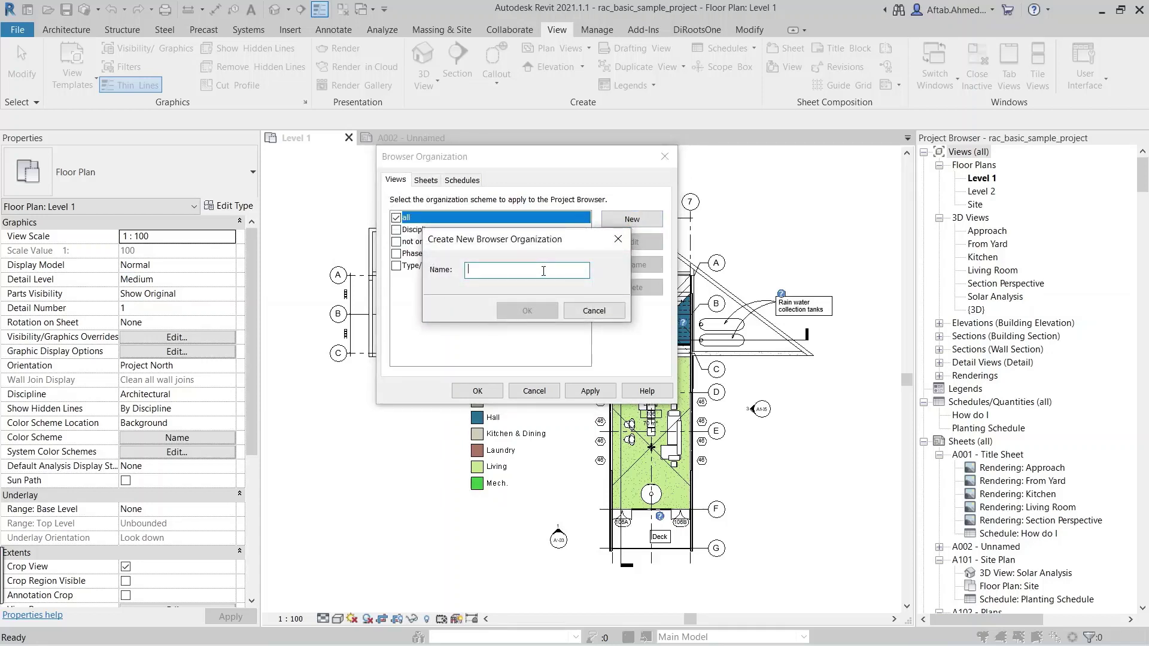
type("Views organization")
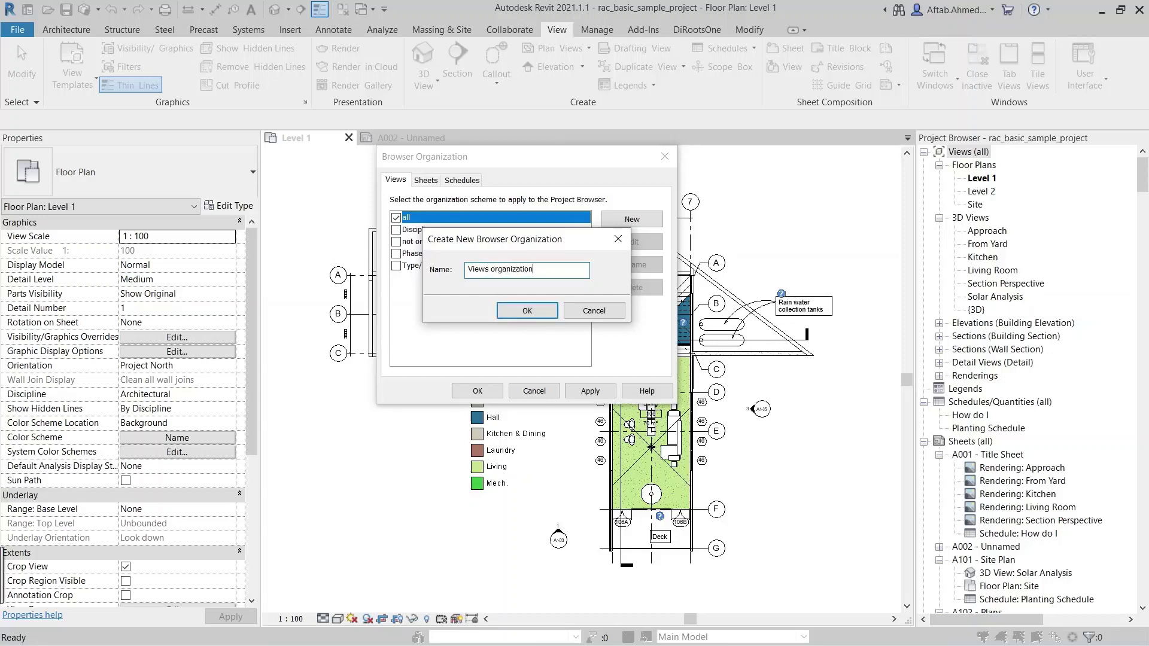
left_click(527, 310)
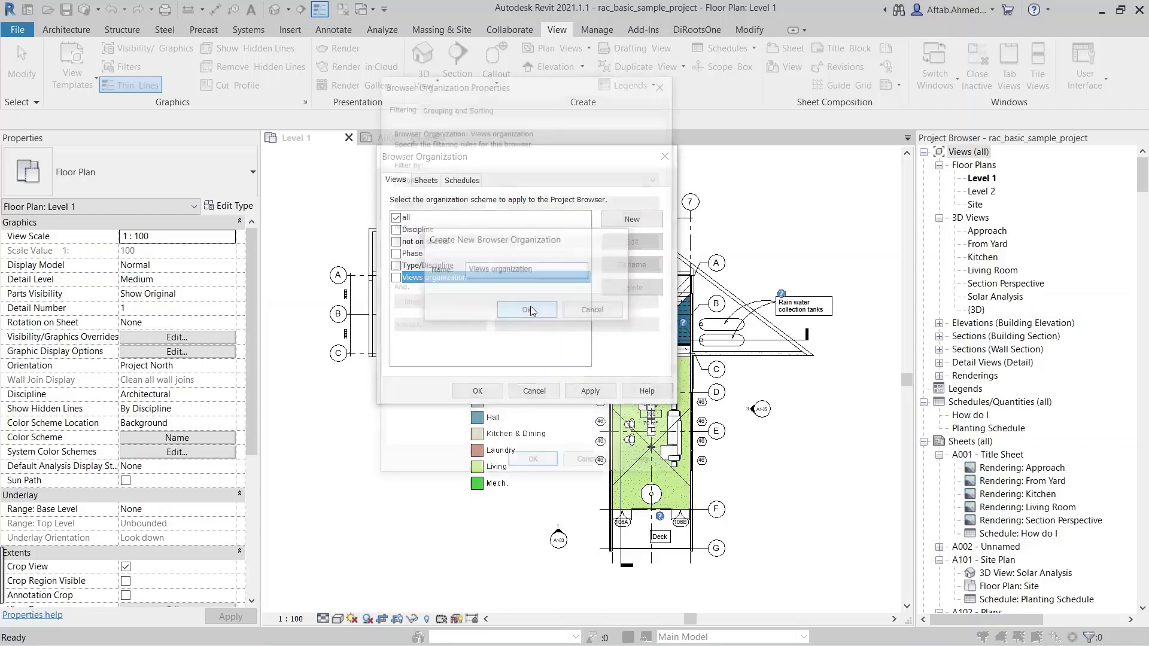
Group the Views organization scheme by the Project views parameter and confirm its properties
left_click(481, 107)
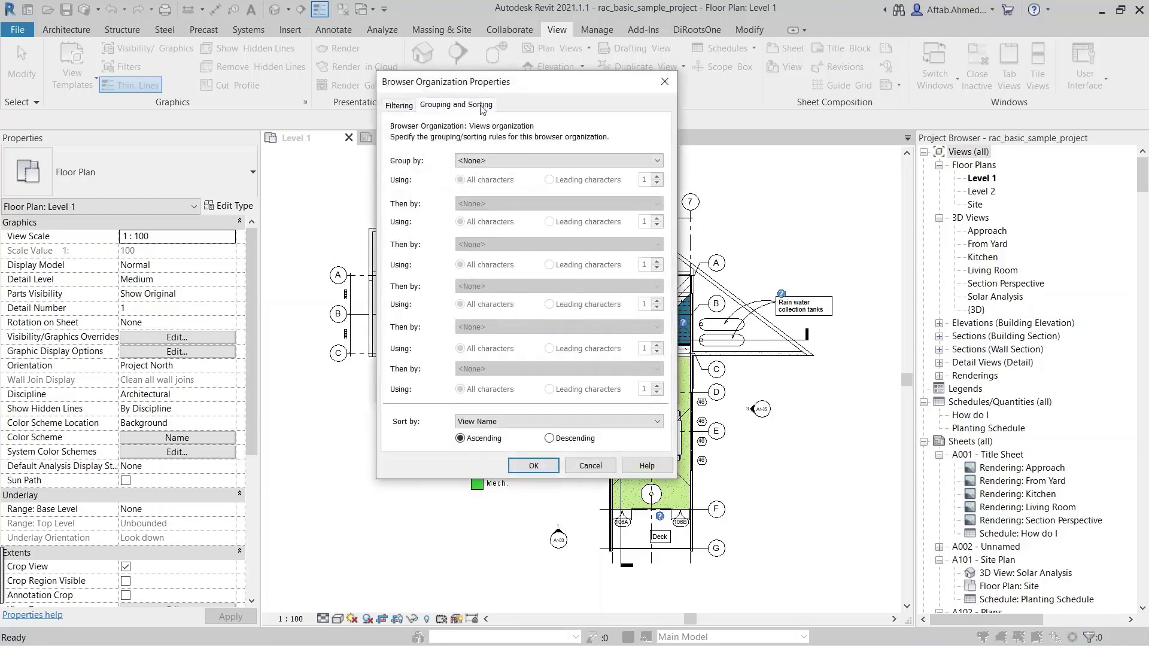
left_click(505, 159)
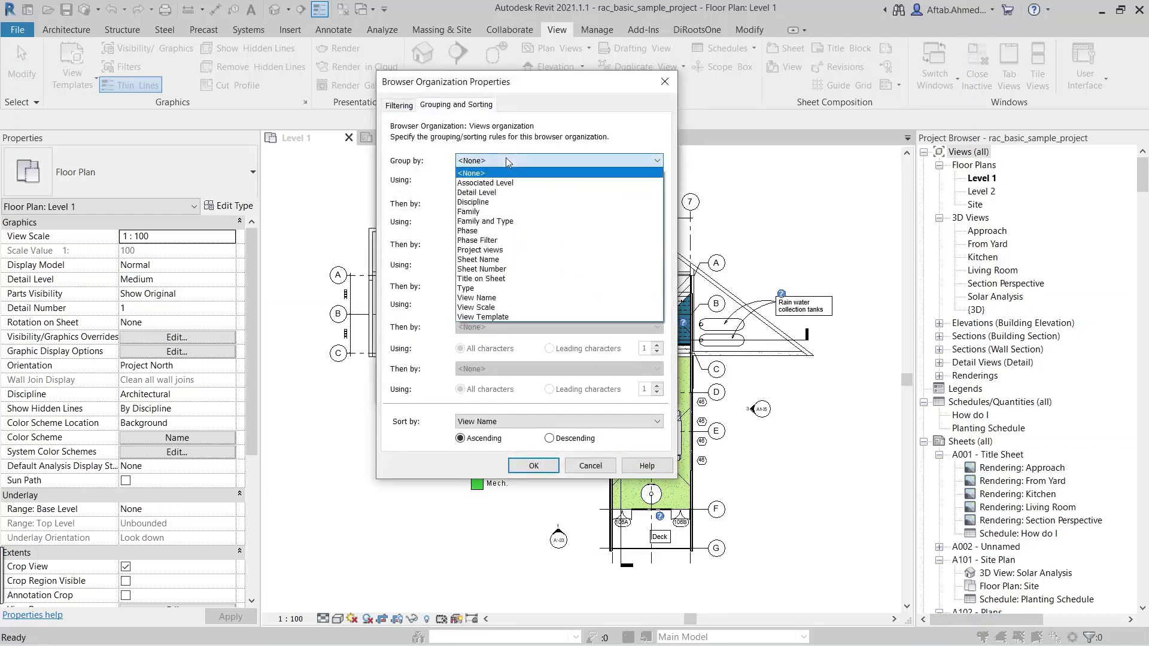
left_click(511, 250)
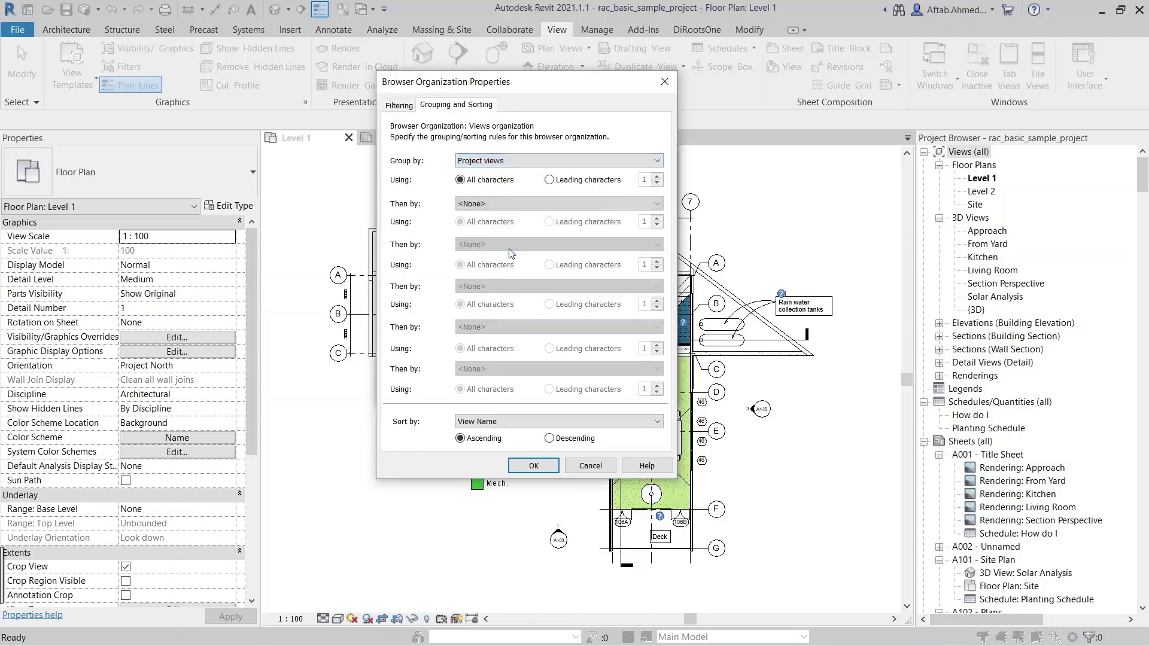
left_click(531, 466)
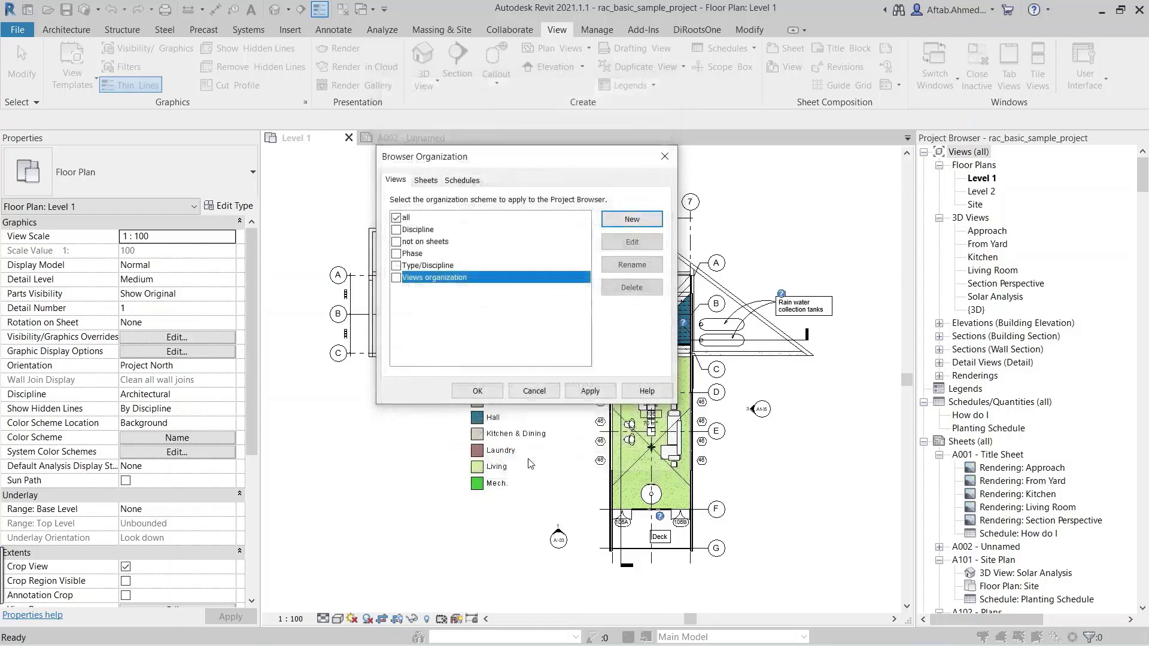
Apply the Views organization scheme to the project's views and close the Browser Organization settings
left_click(396, 278)
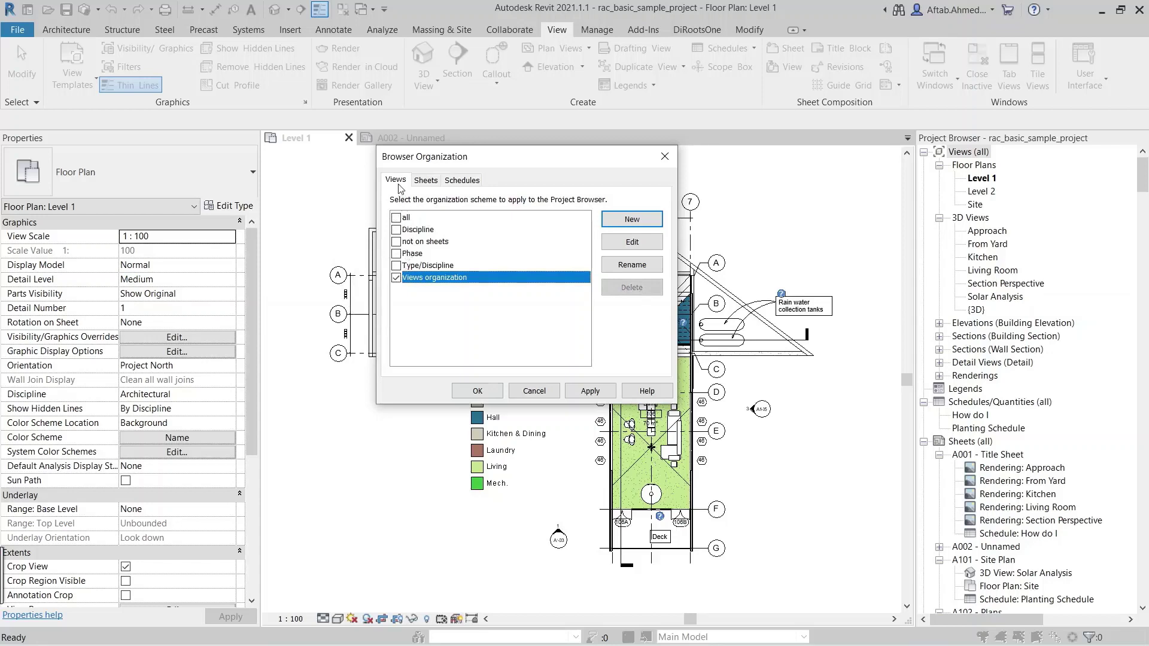
left_click(589, 390)
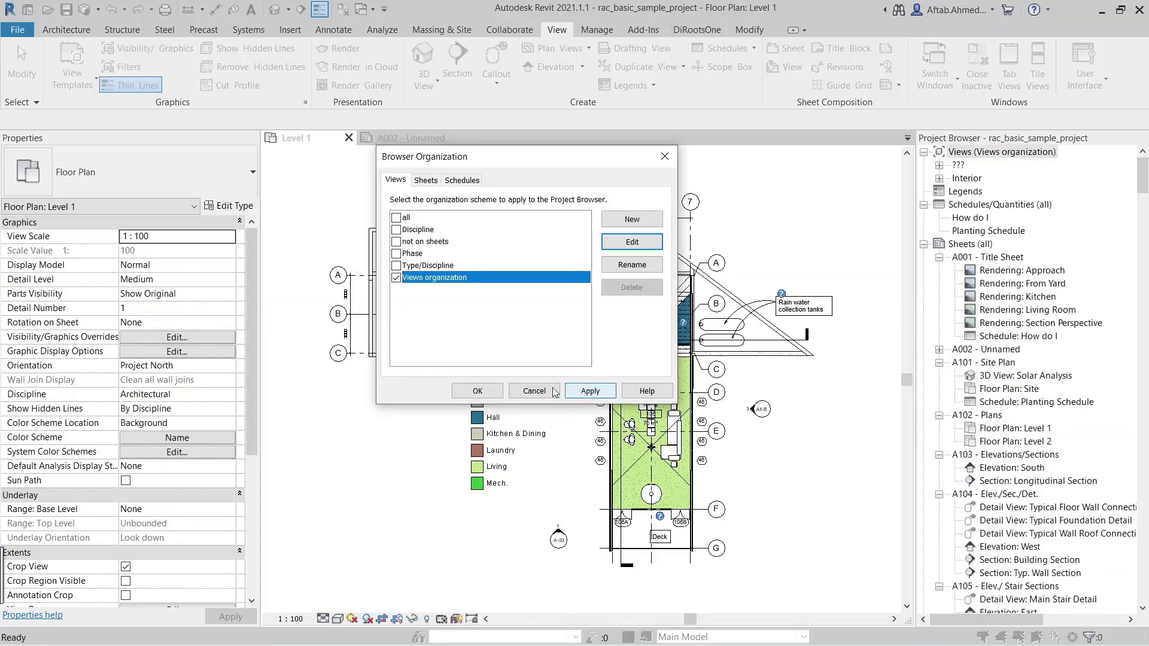
left_click(477, 391)
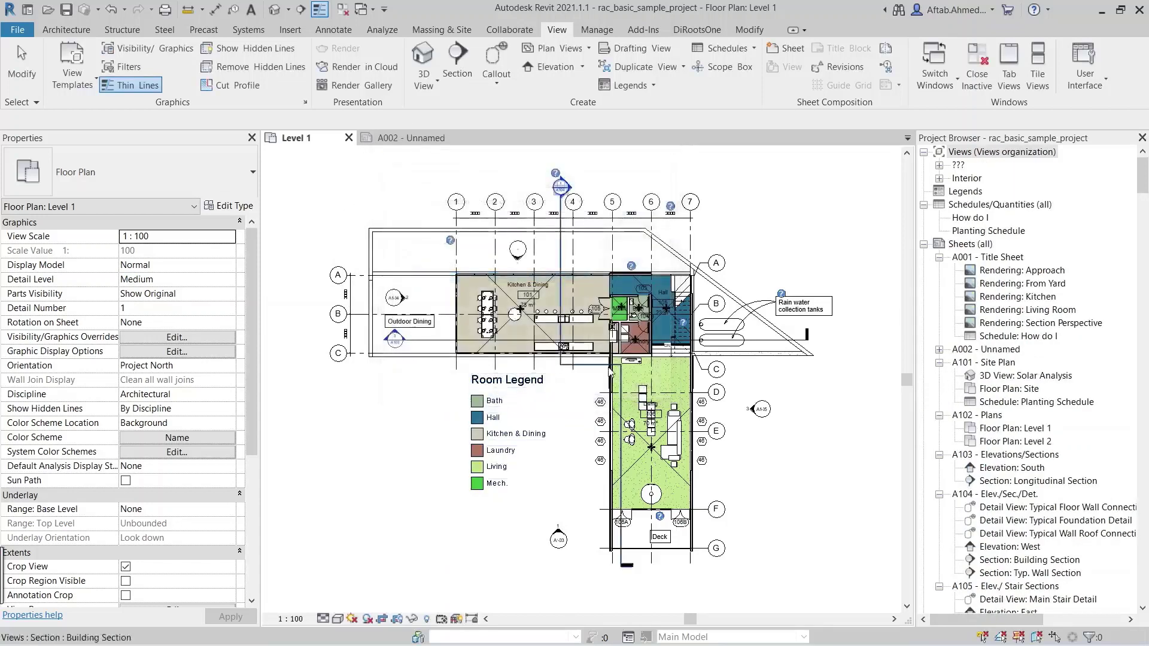
Duplicate the Level 1 and Level 2 floor plans in the Interior group with detailing
left_click(939, 178)
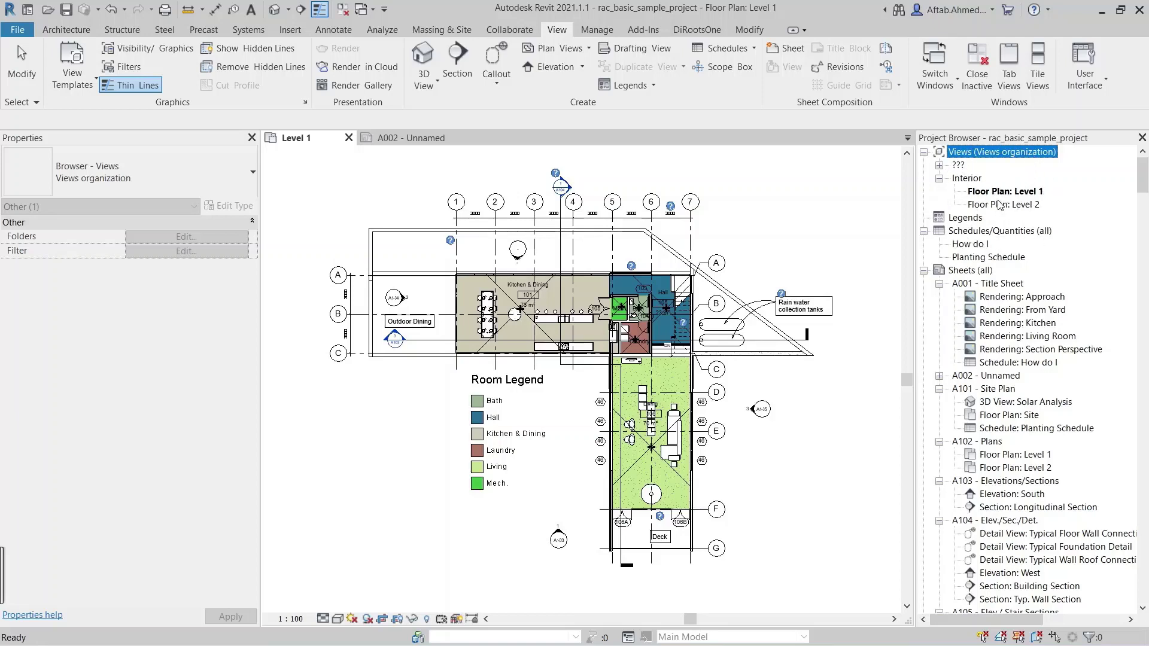
right_click(1004, 193)
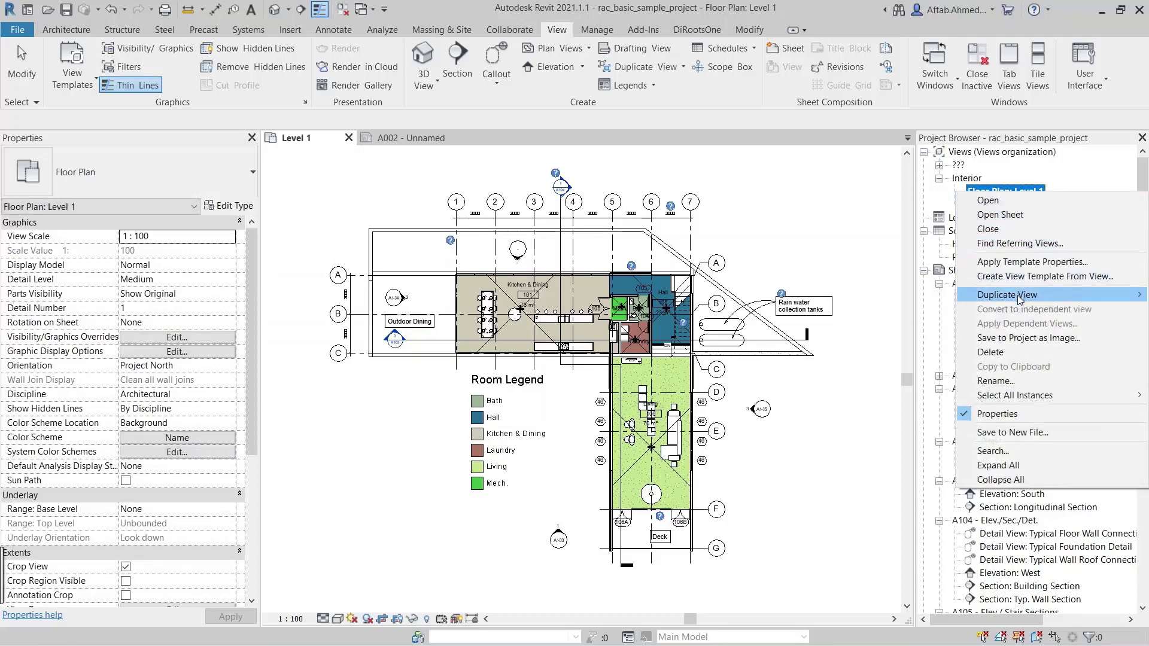
mouse_move(1017, 296)
left_click(879, 309)
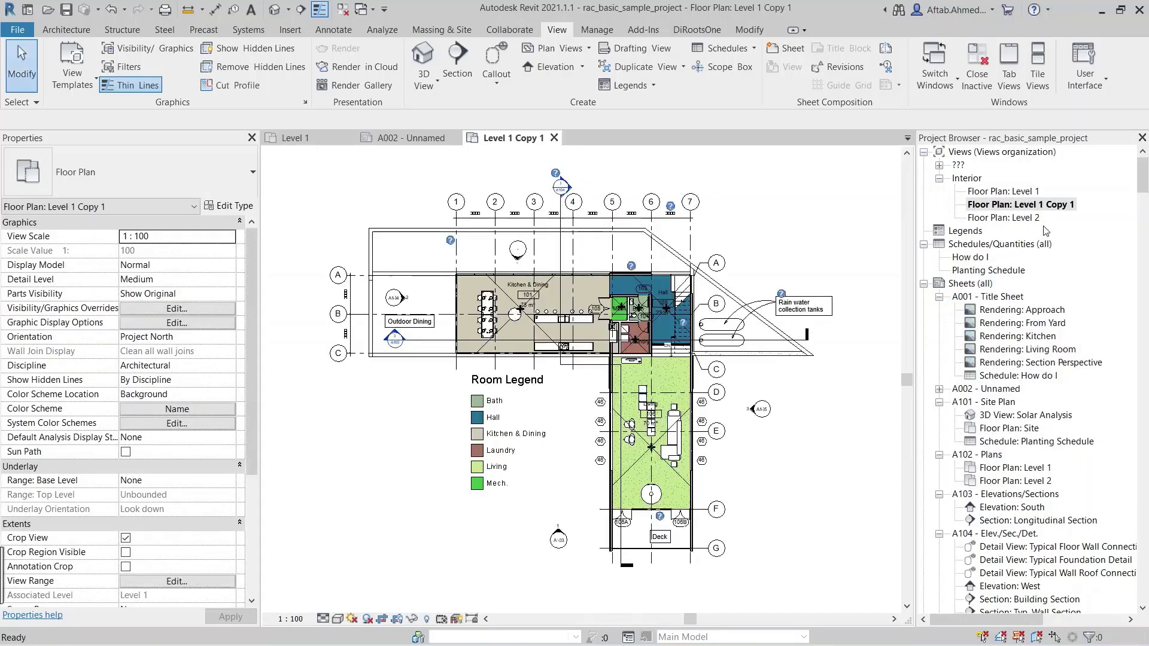
right_click(1030, 219)
mouse_move(1017, 322)
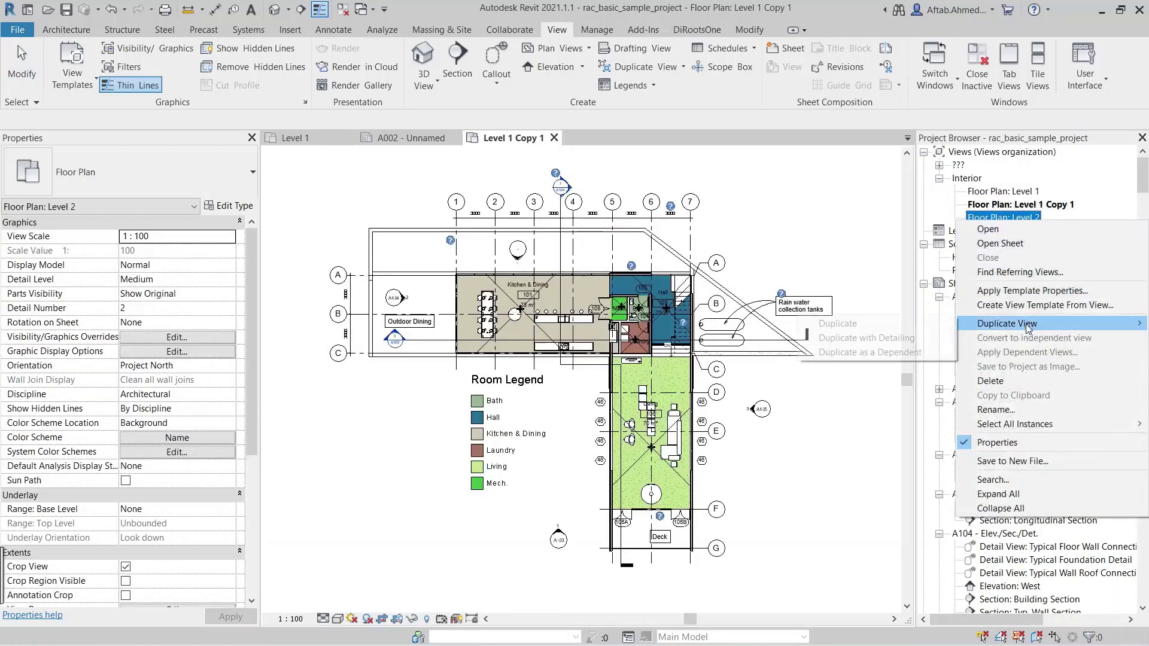
left_click(903, 336)
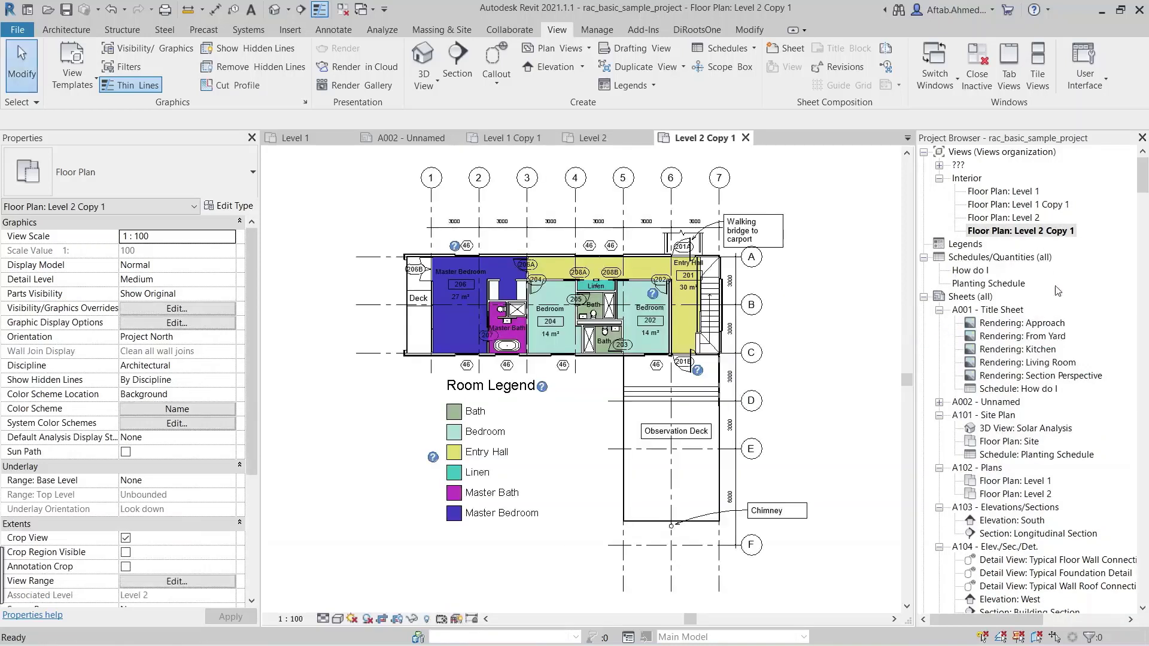
Set the Project views parameter of the Level 1 Copy 1 and Level 2 Copy 1 floor plans to Exterior
left_click(1056, 204)
left_click(1056, 232, "ctrl")
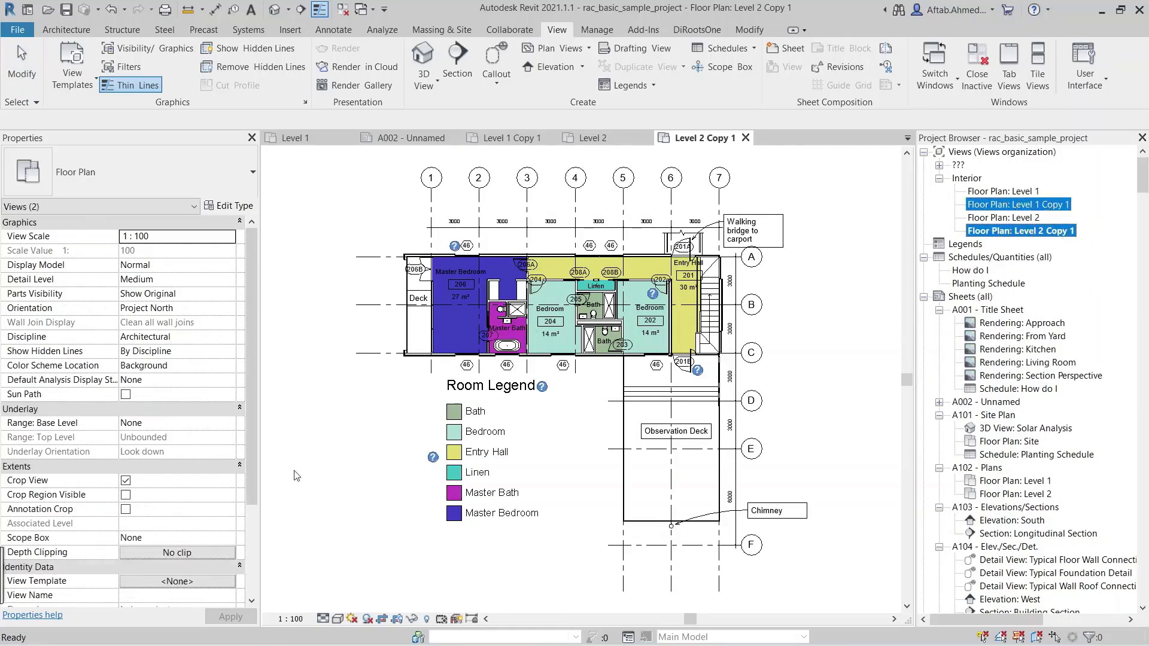
scroll(197, 533, "down", 4)
left_click(196, 538)
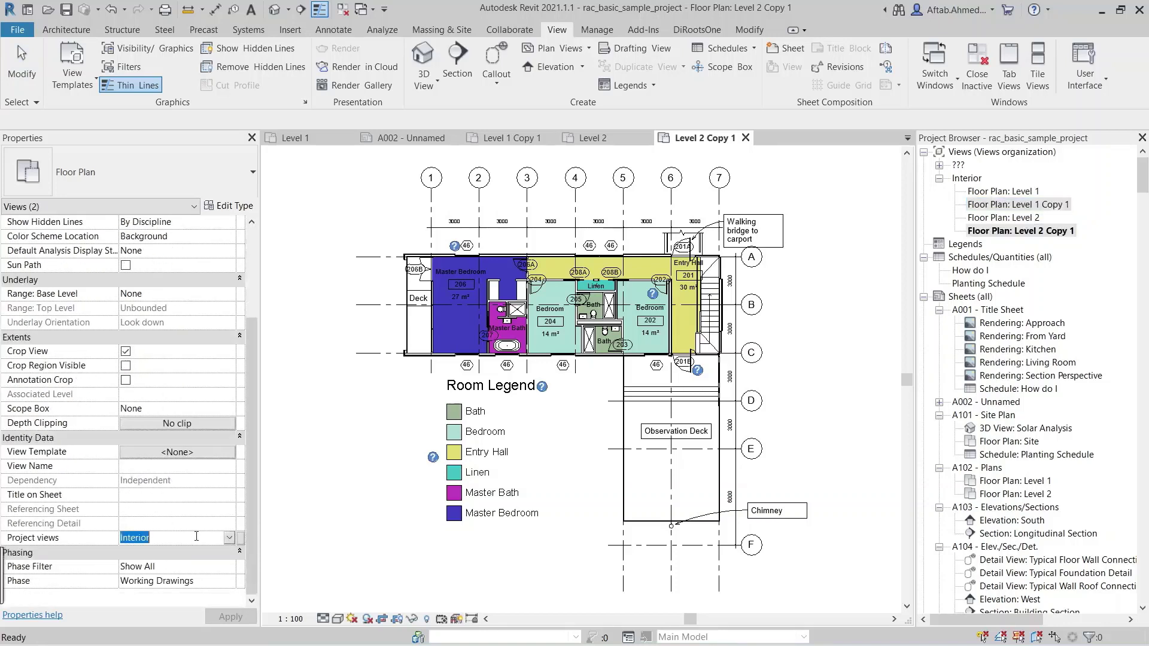
type("Ex")
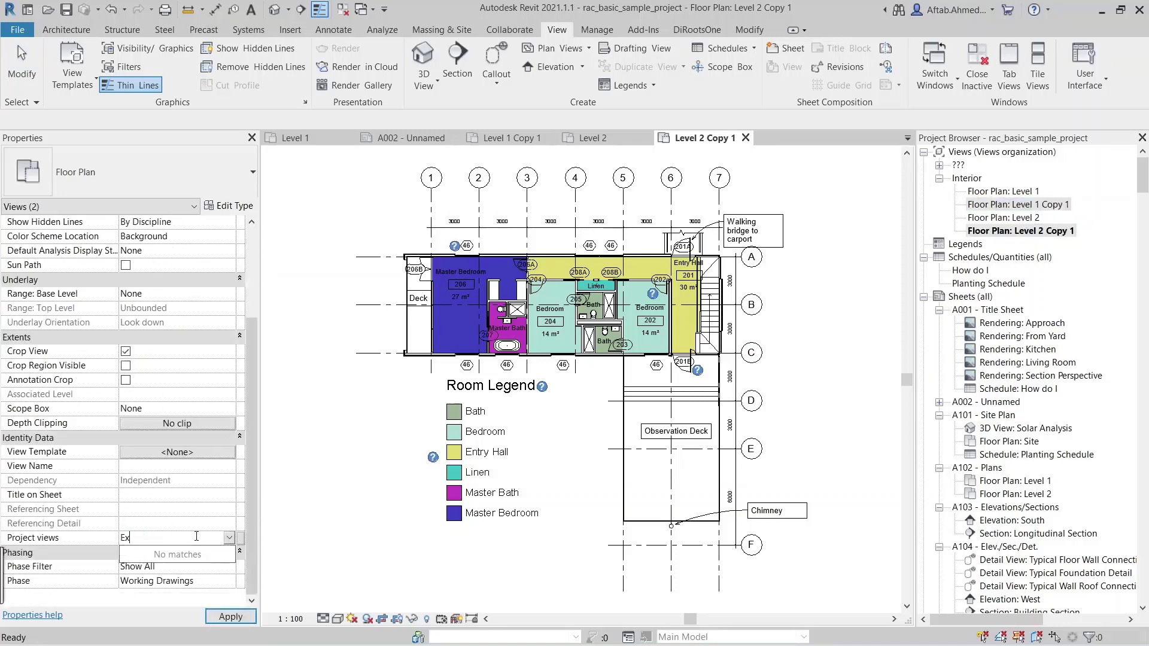
type("terior")
left_click(230, 617)
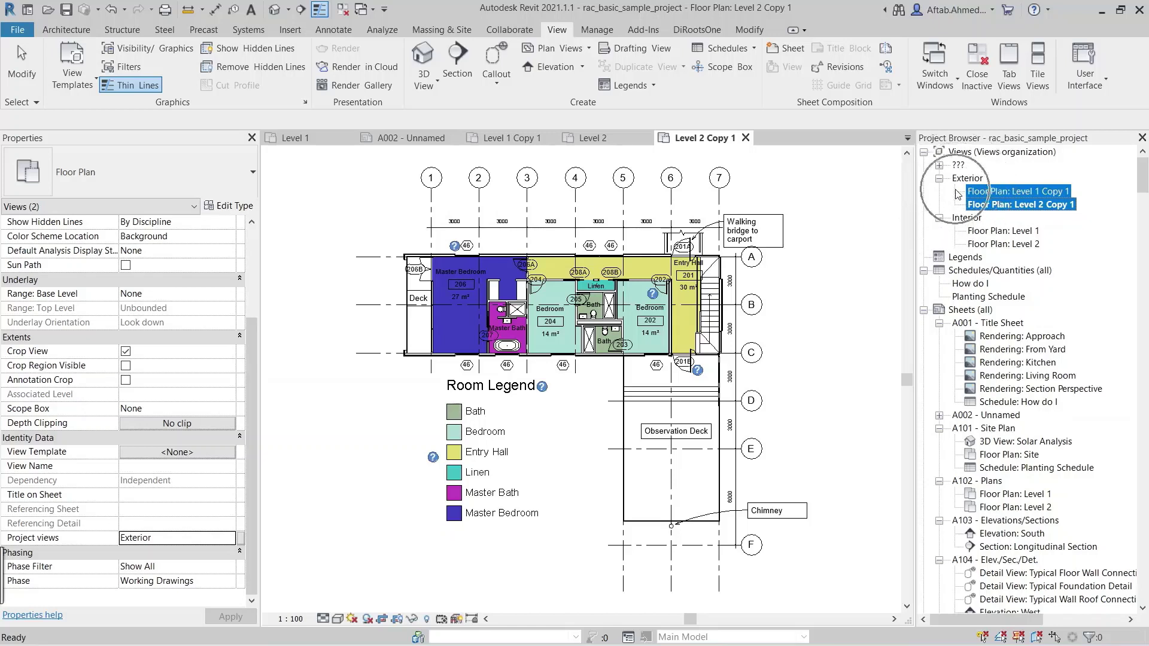
Expand the ??? group and look through the views that have no Project views value
left_click(940, 166)
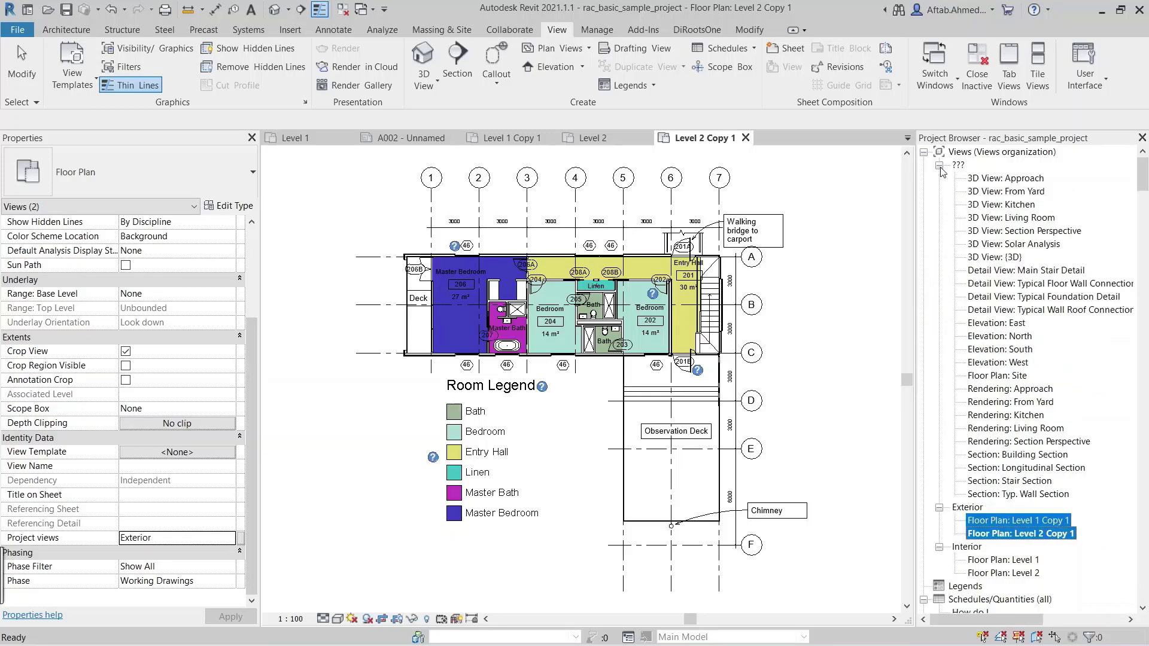
scroll(1005, 368, "down", 1)
scroll(1007, 359, "up", 1)
left_click(1017, 179)
left_click(1021, 192, "ctrl")
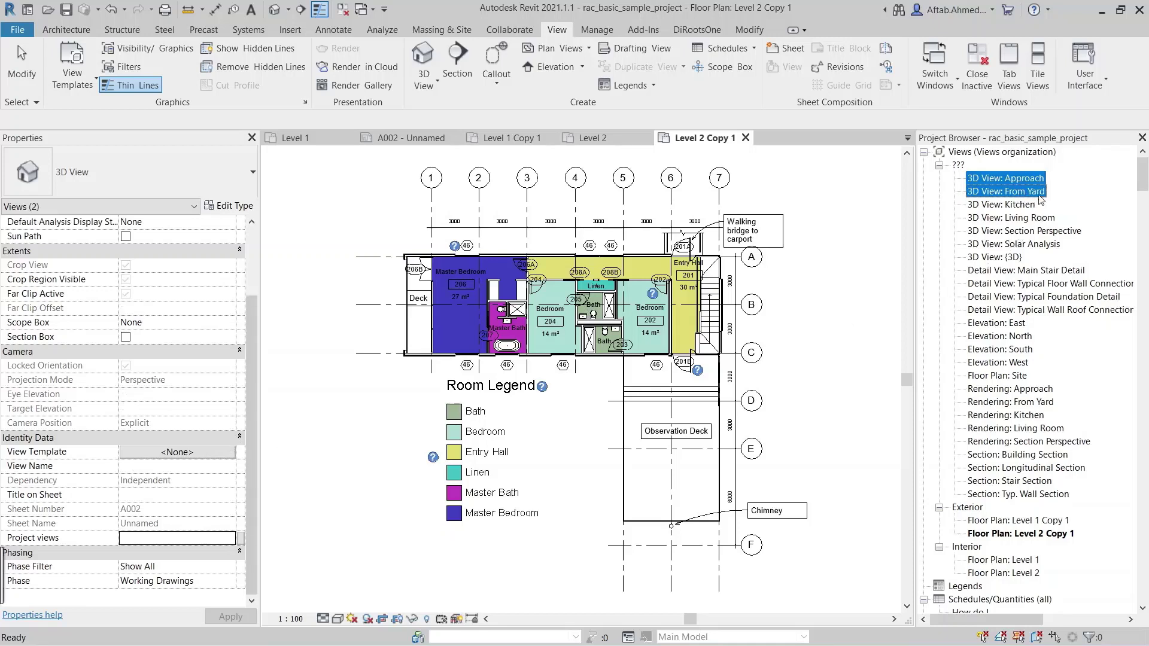
left_click(229, 538)
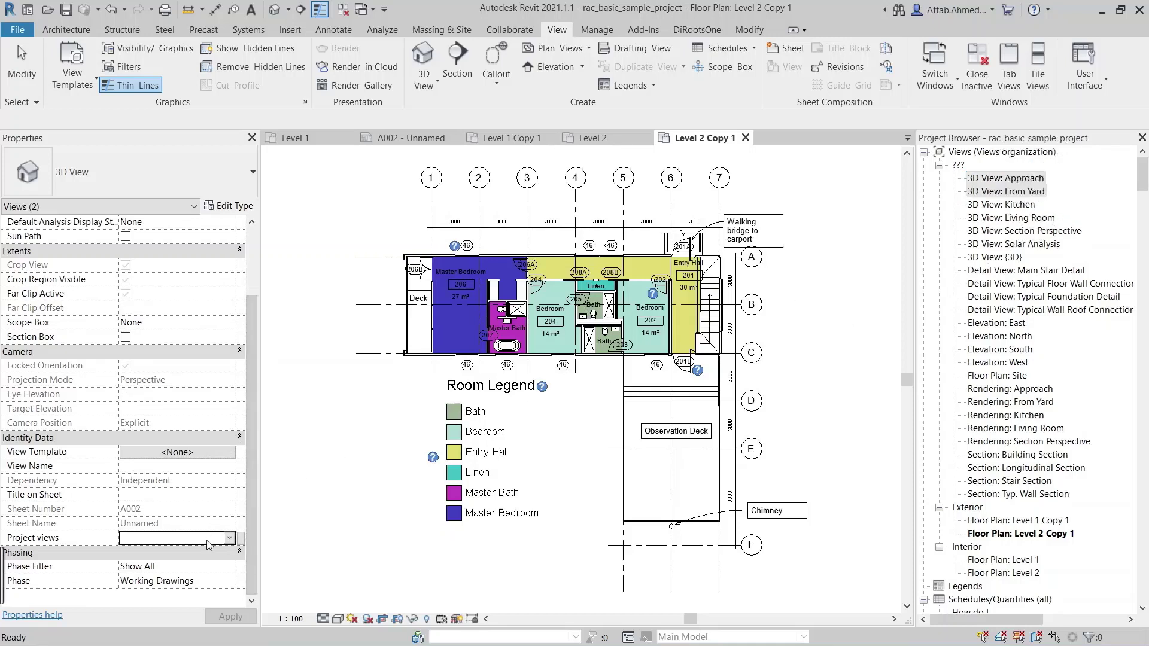
left_click(229, 538)
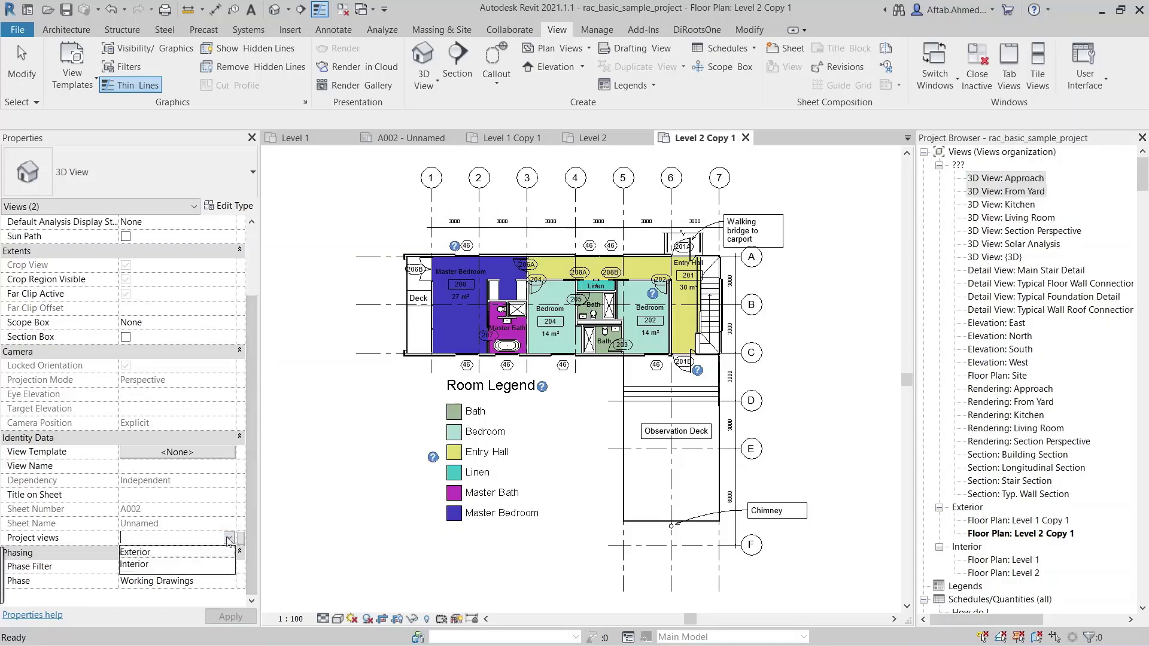
left_click(163, 564)
left_click(383, 546)
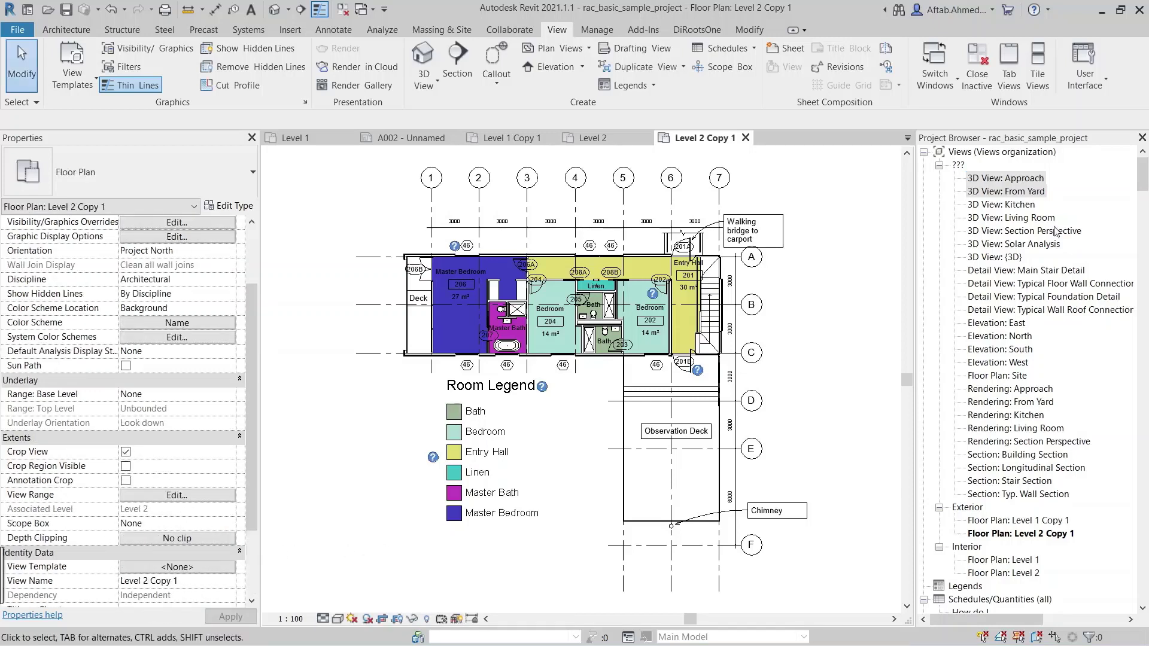
Set the Project views parameter of the Approach and From Yard 3D views to Sample
left_click(1025, 179)
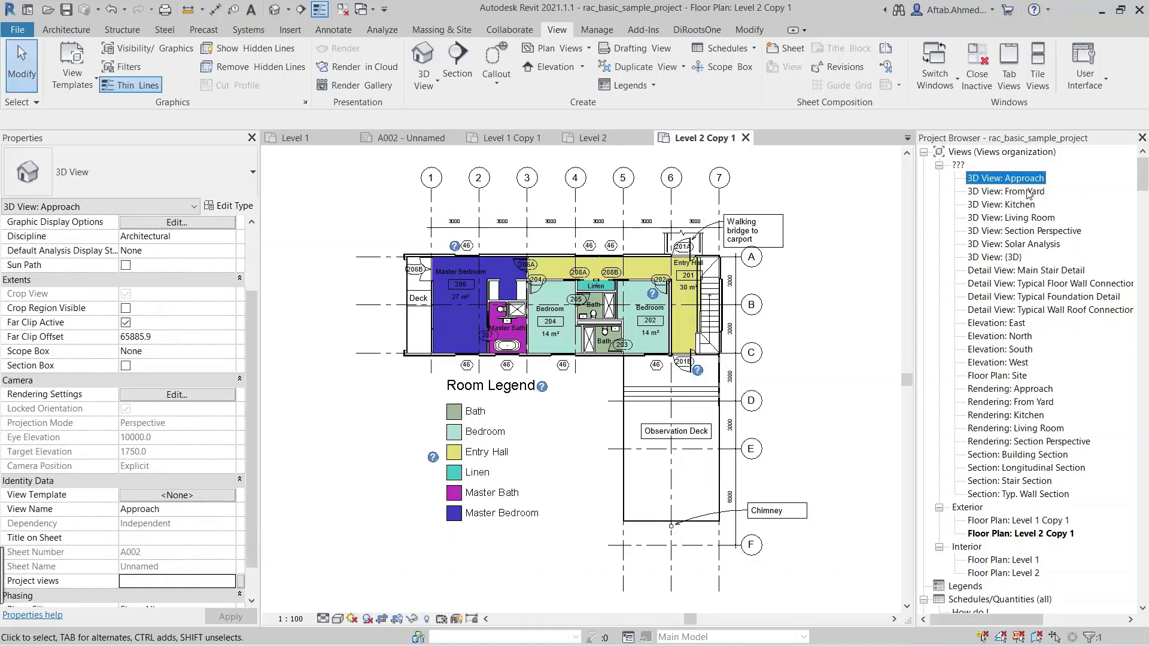
left_click(1028, 192, "ctrl")
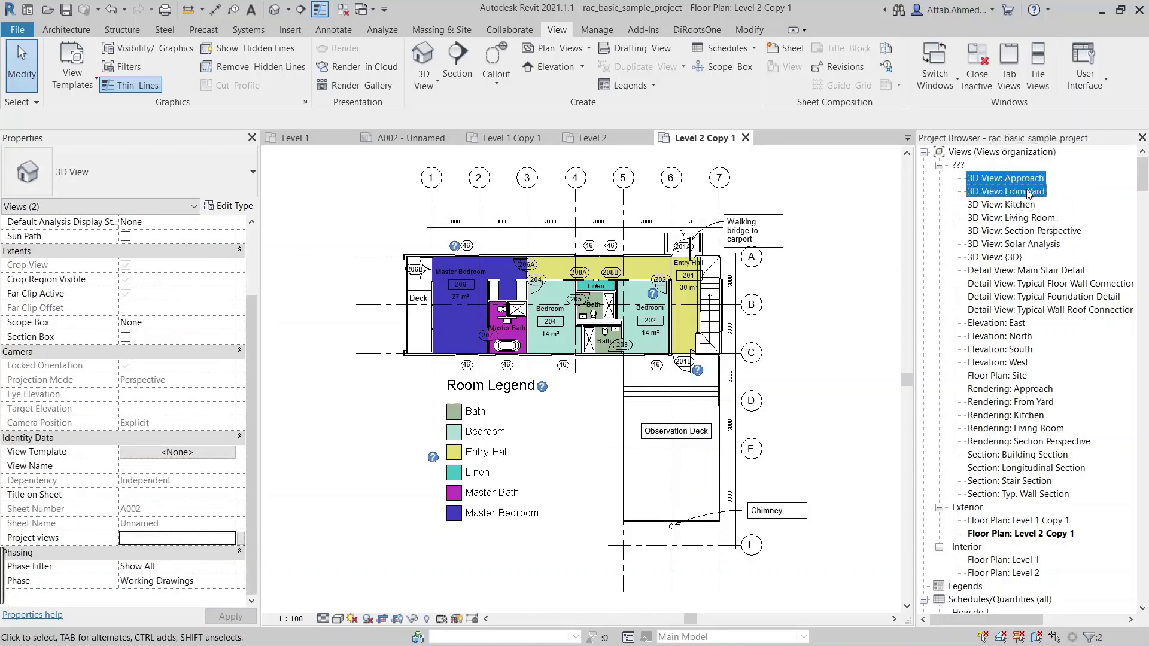
left_click(165, 538)
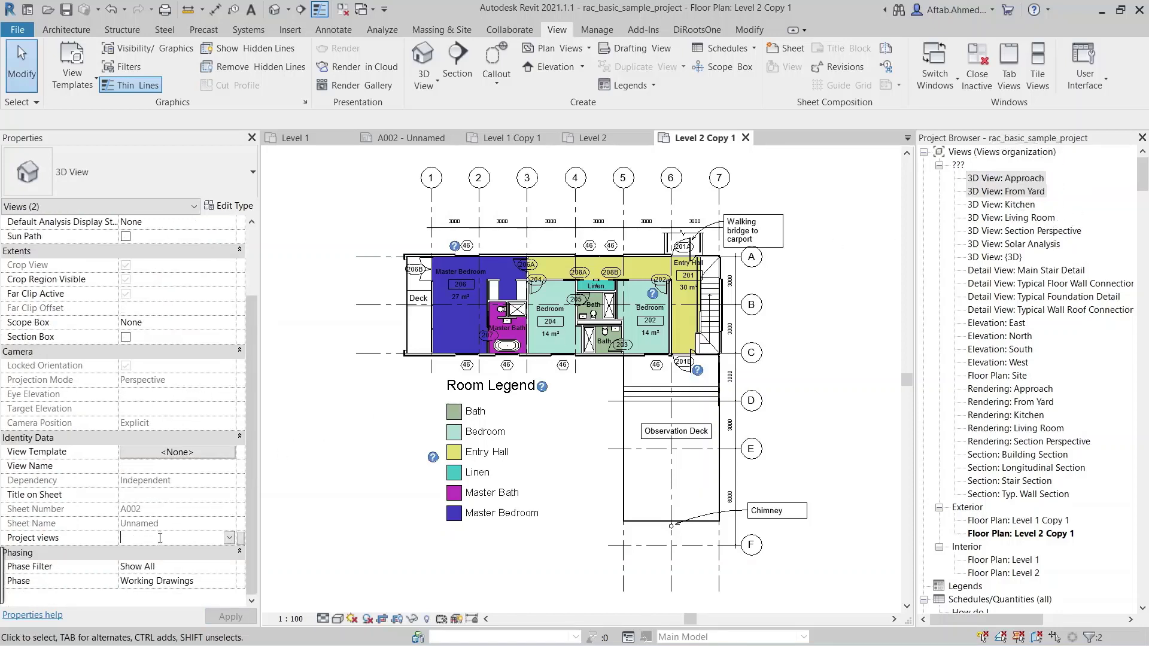
type("SA")
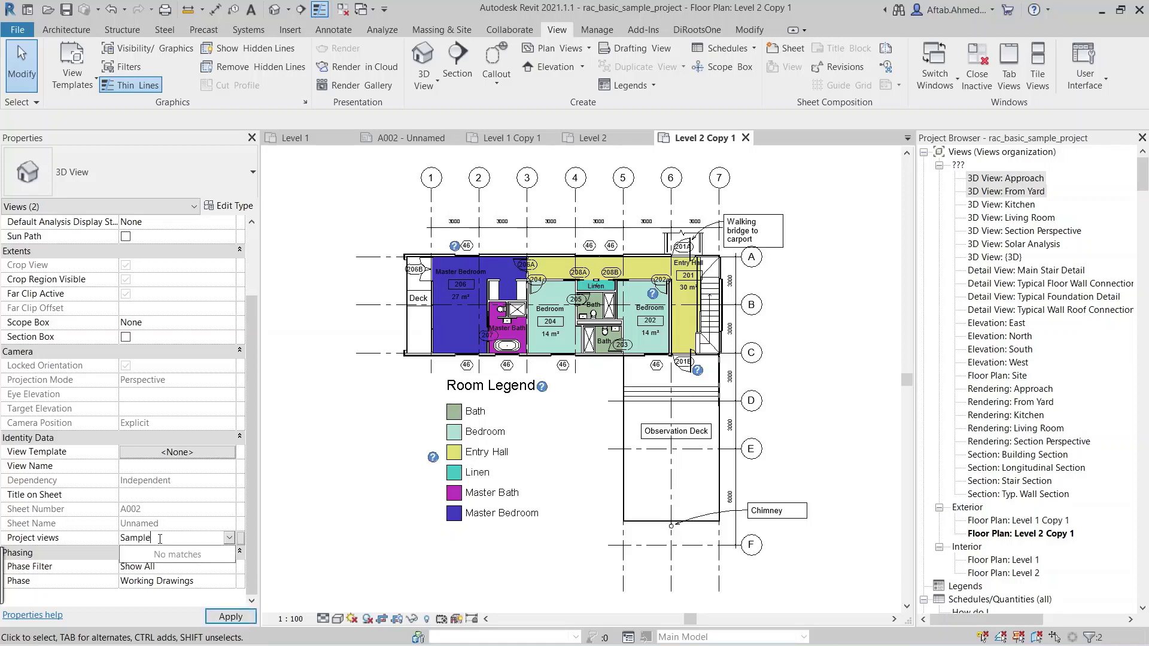
left_click(306, 534)
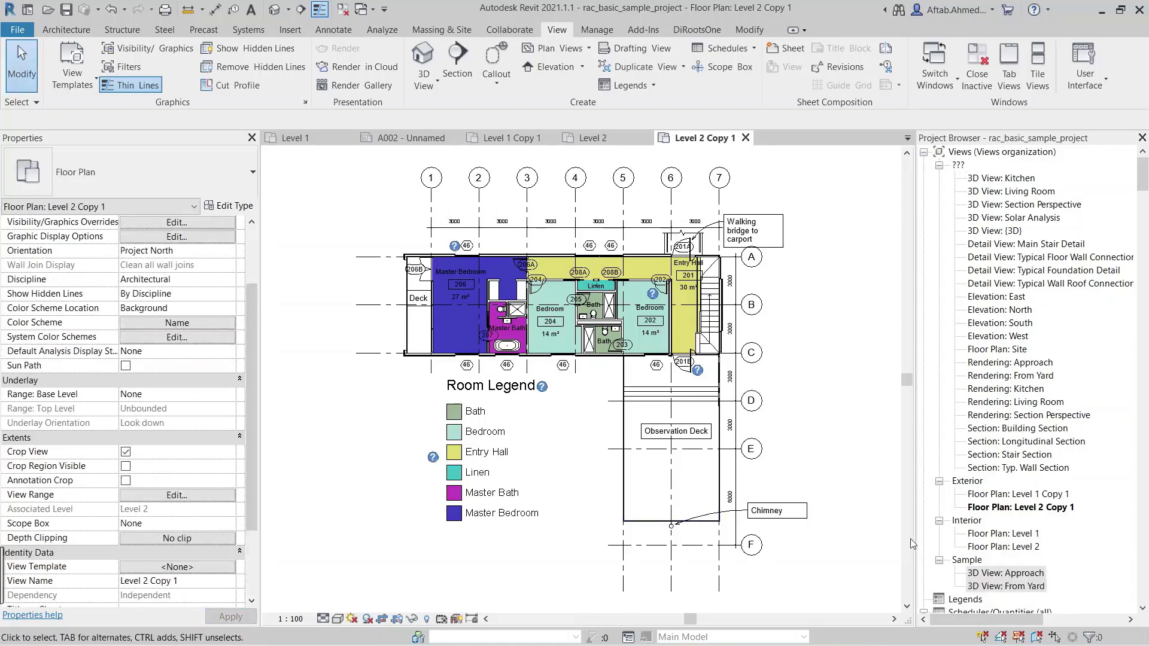
Examine the Exterior, Interior and Sample view groups in the Project Browser
scroll(991, 527, "down", 1)
left_click(984, 510)
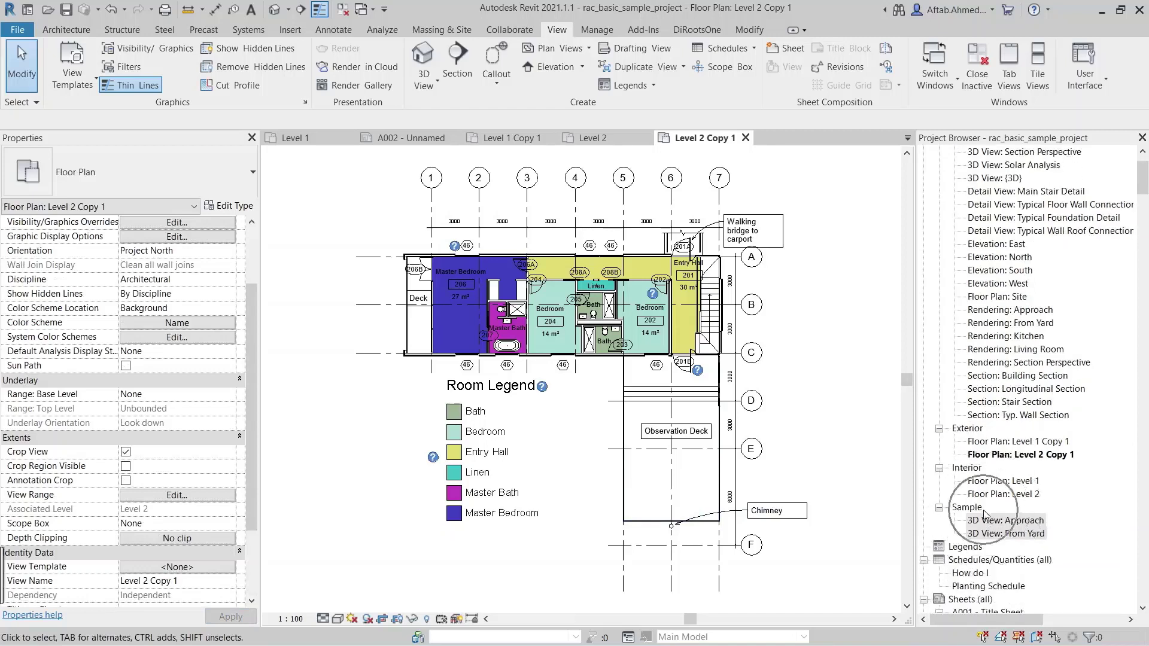
left_click(982, 433)
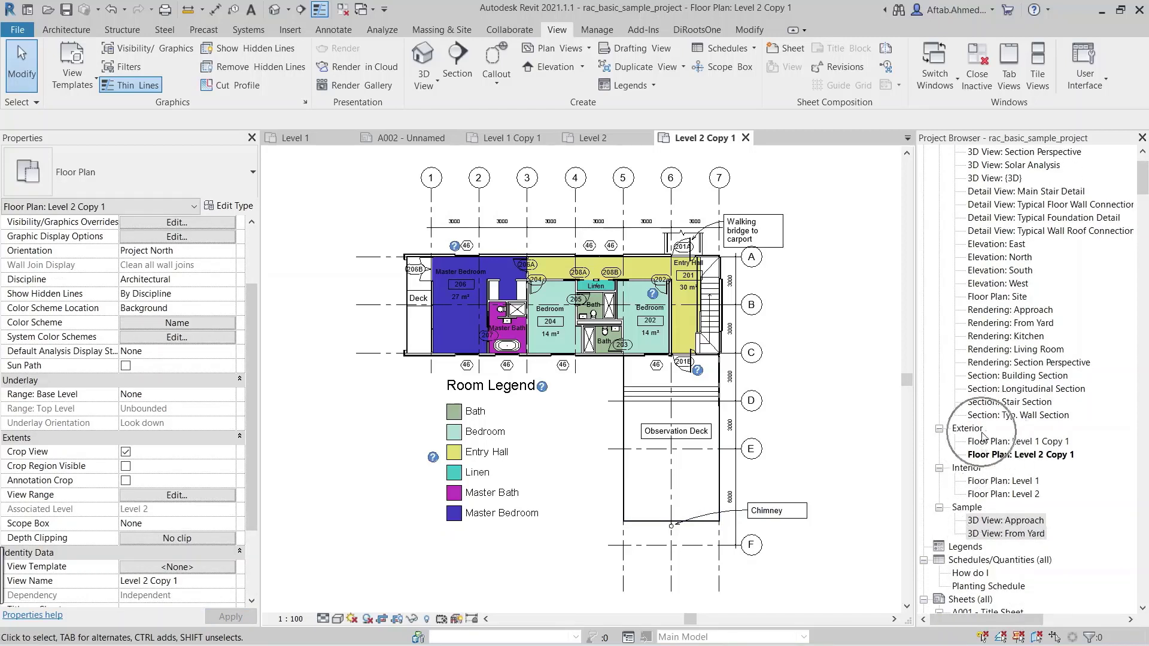
left_click(988, 469)
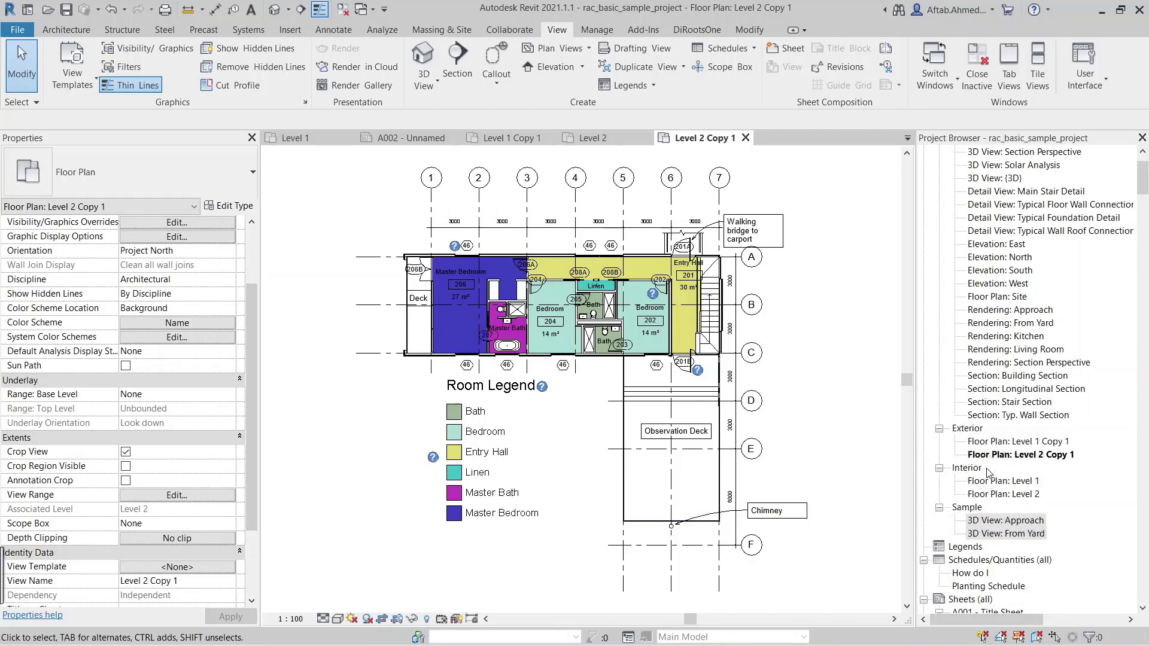
left_click(987, 510)
left_click(786, 390)
Collapse the whole Project Browser tree to its top-level categories
left_click(1143, 153)
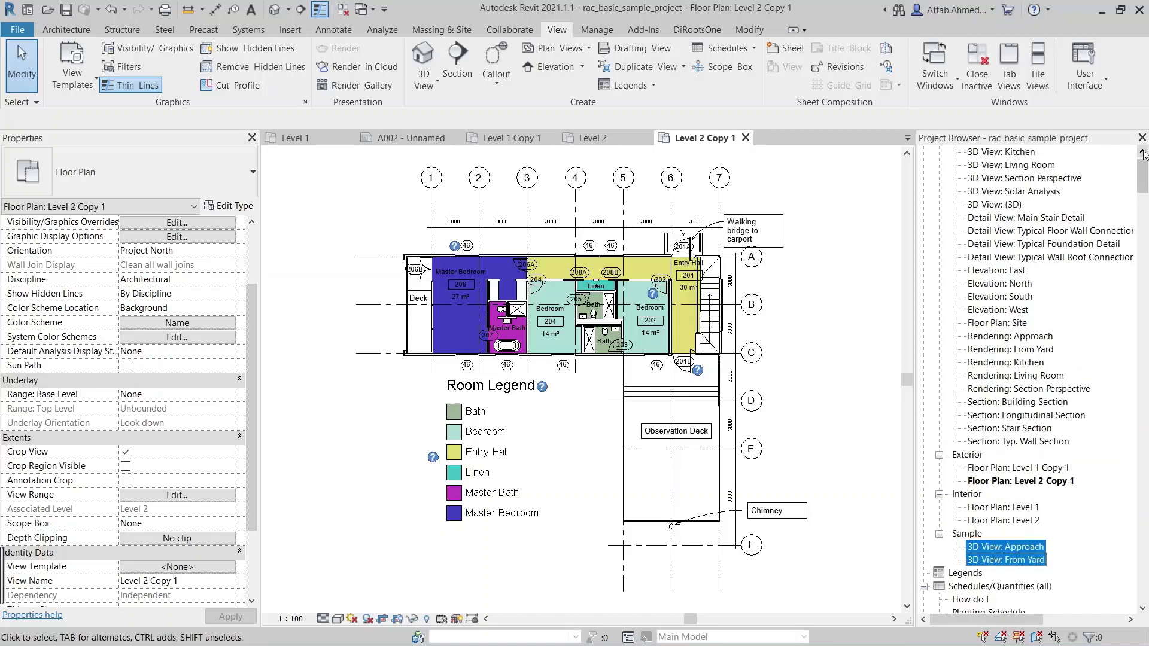
left_click(1052, 153)
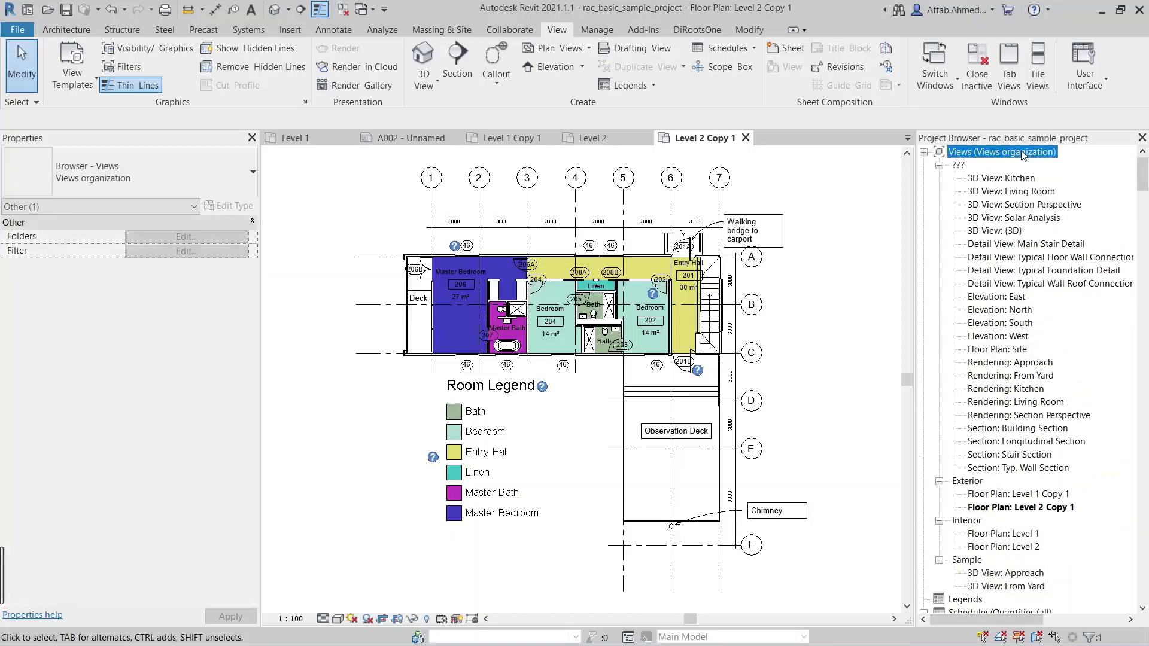
right_click(1052, 153)
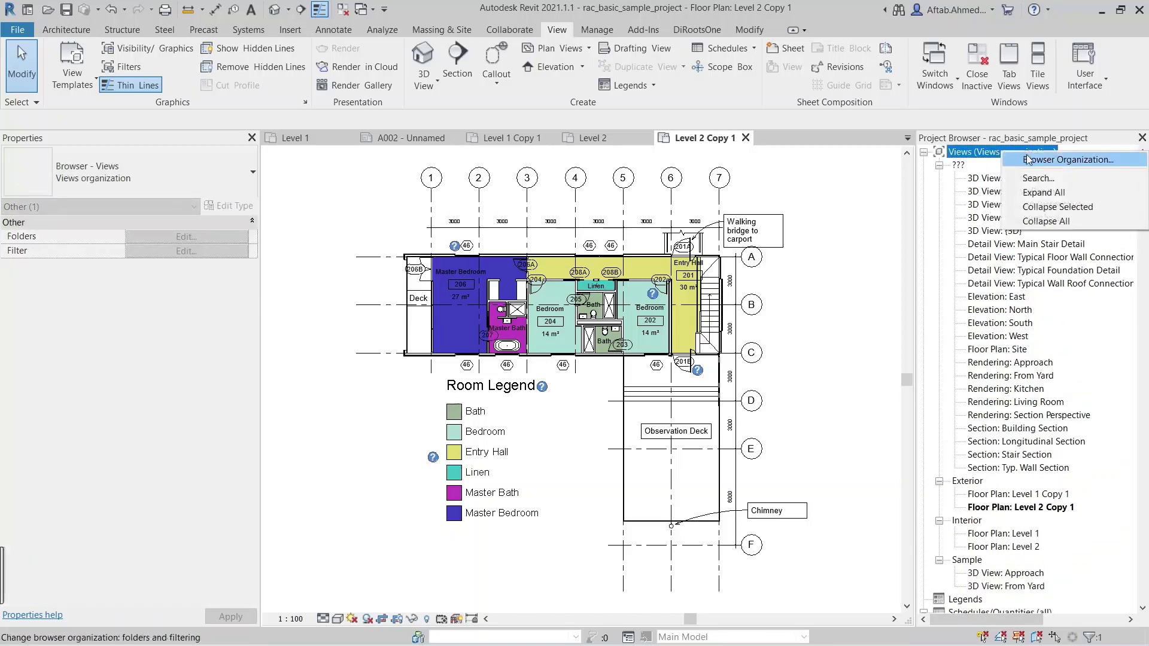
left_click(1037, 223)
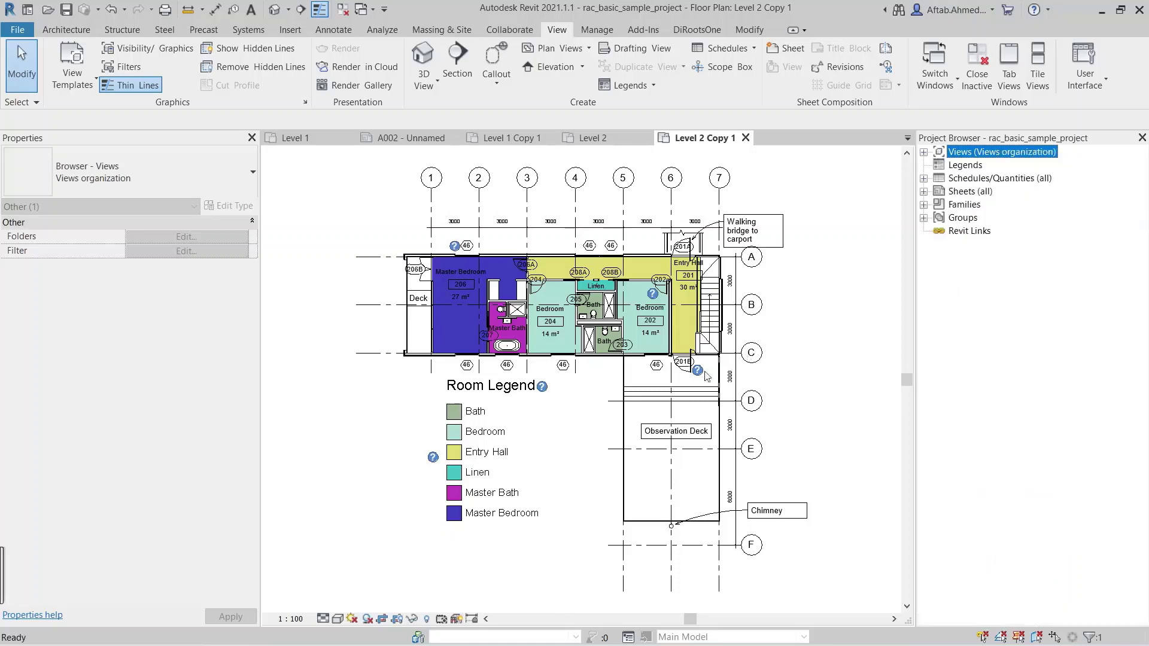
left_click(579, 411)
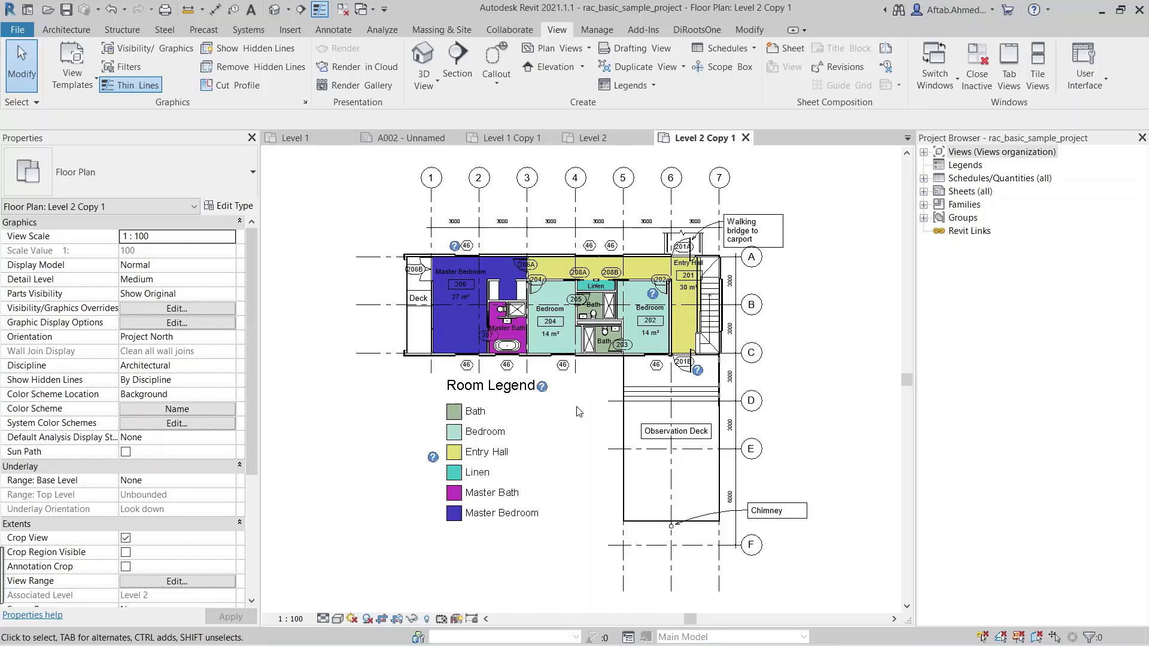
Expand the Sheets (all) category and open the A001 - Title Sheet
left_click(967, 192)
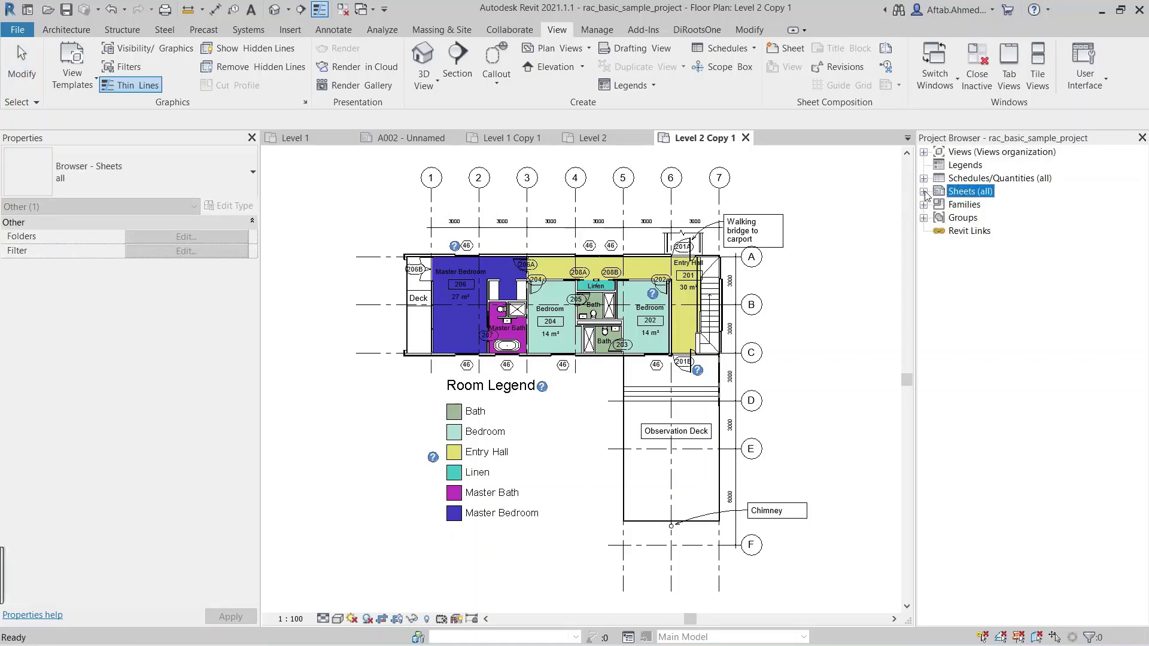
left_click(924, 191)
double_click(994, 204)
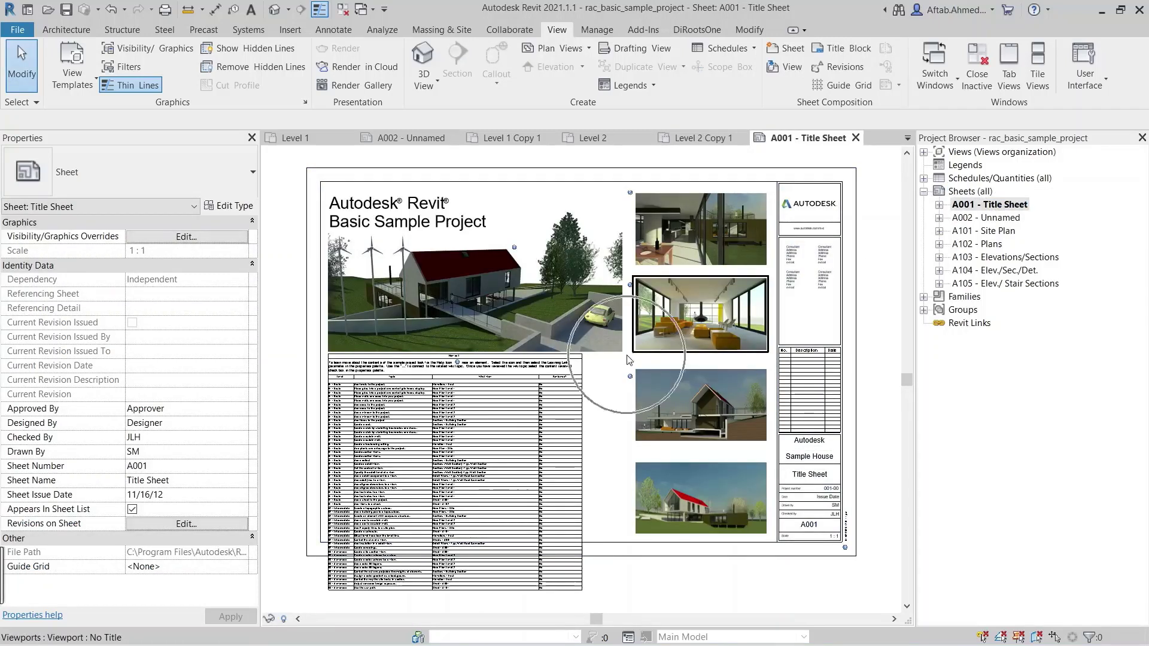
Add a new project parameter and name it Project sheets
left_click(592, 31)
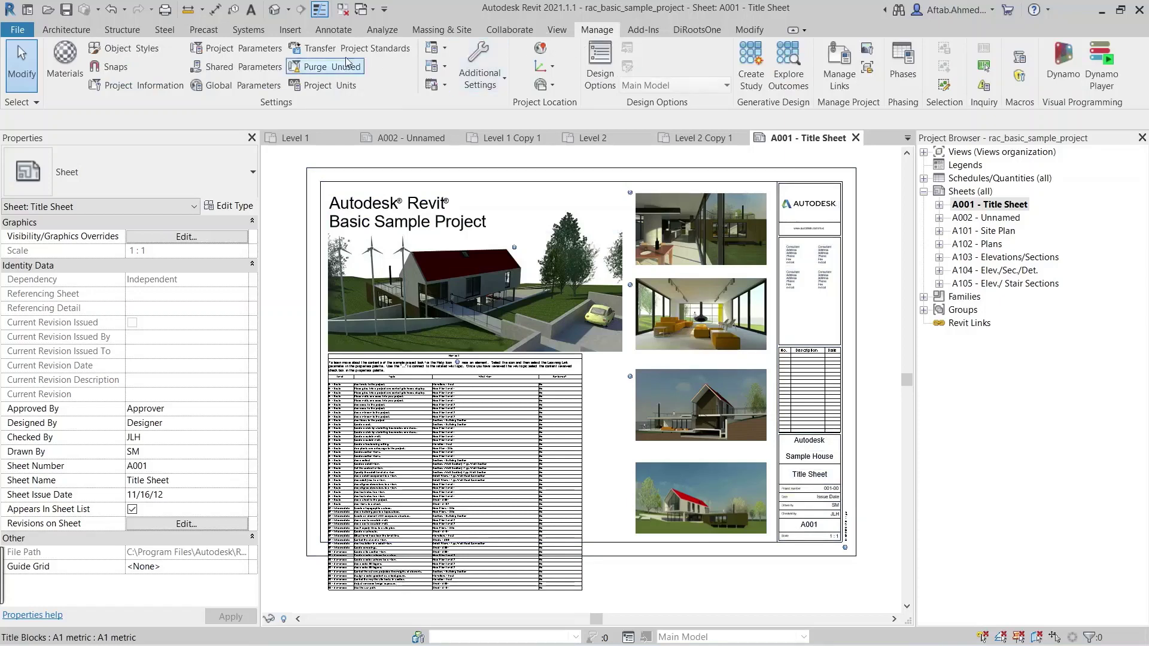
left_click(268, 57)
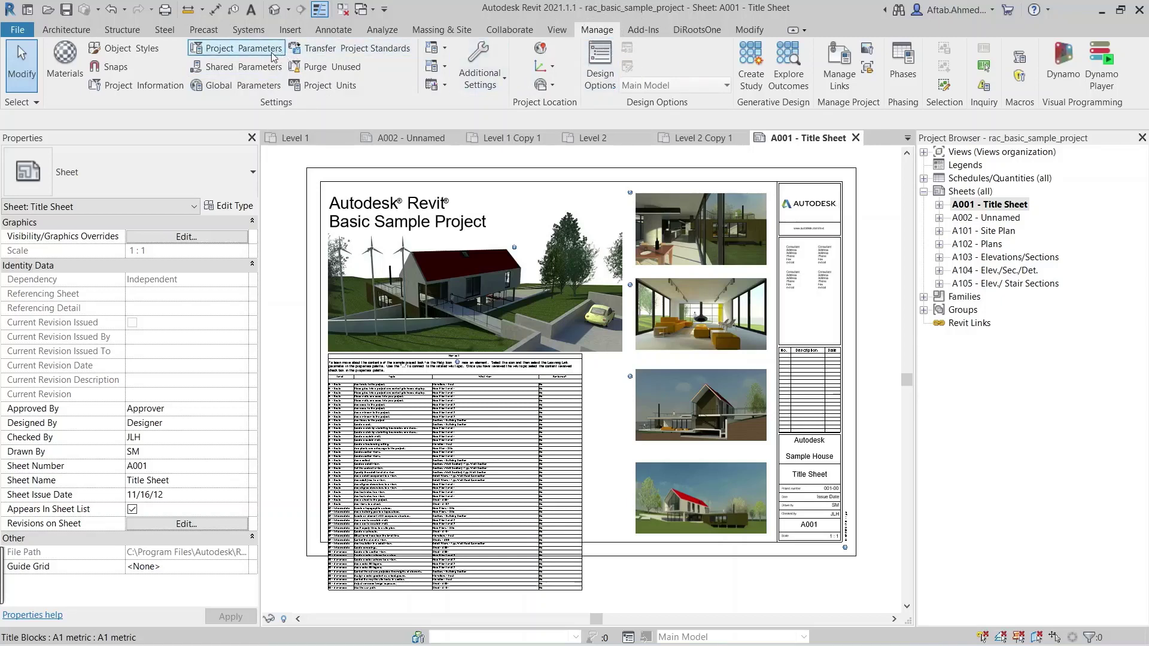
left_click(236, 48)
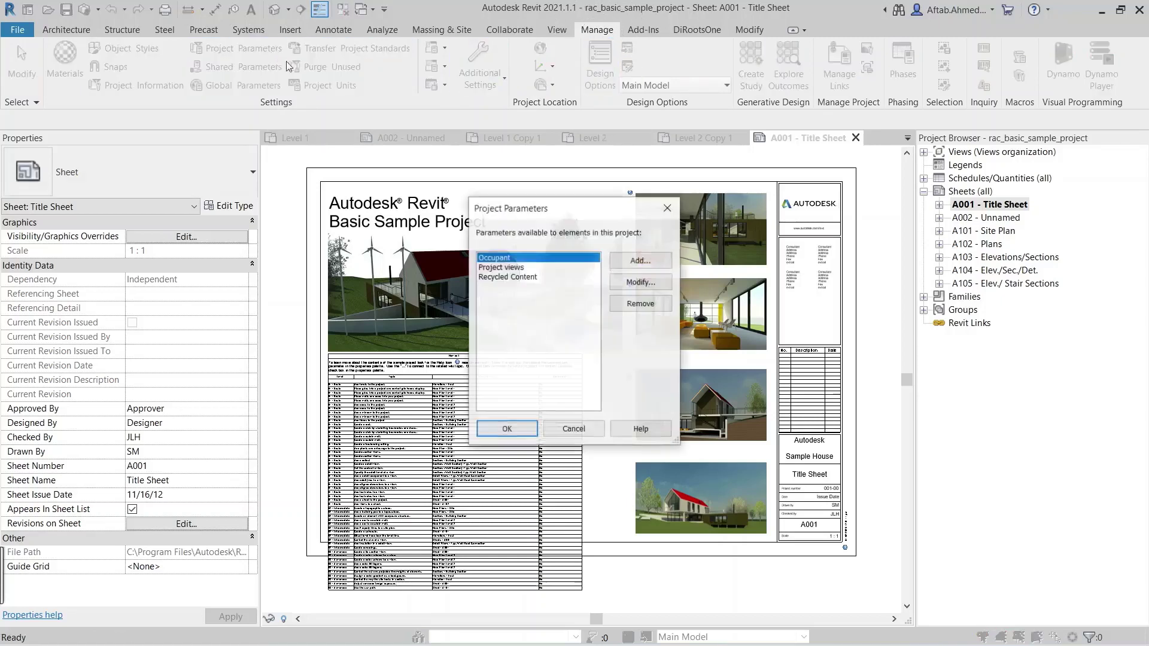
left_click(613, 264)
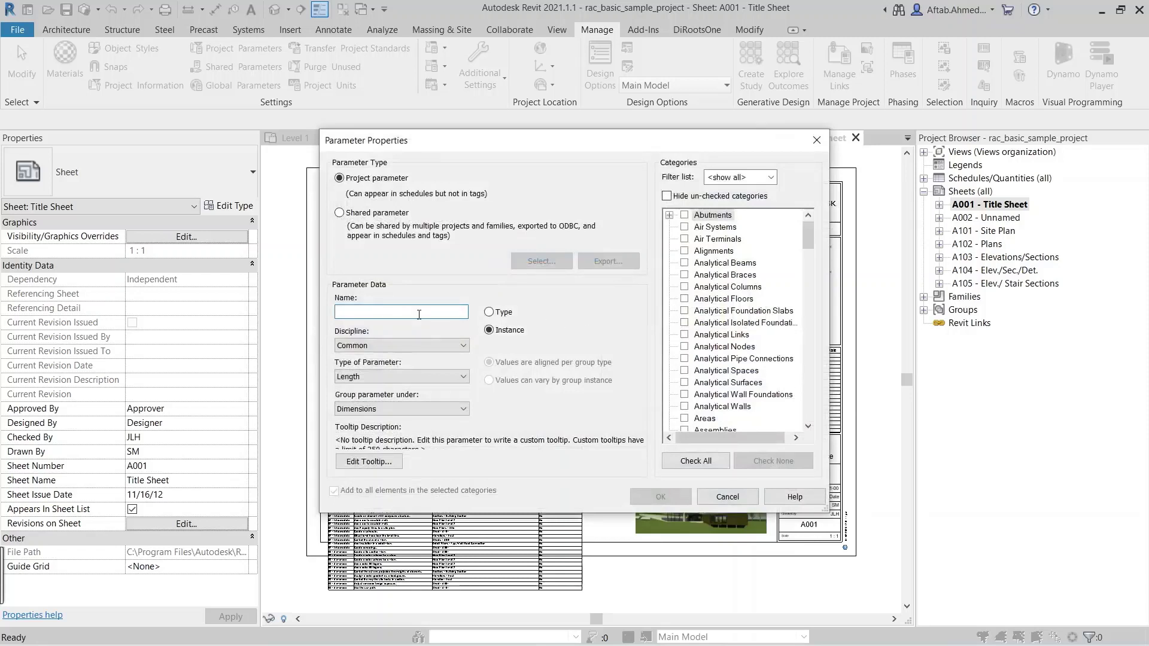
type("Pr")
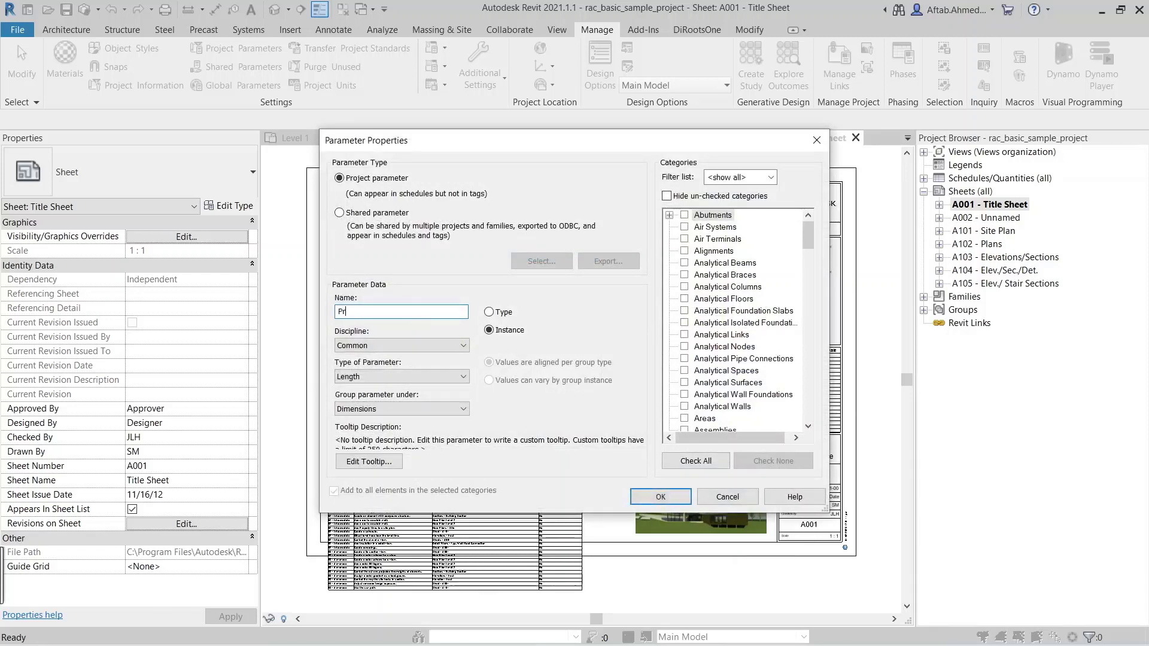
type("oject sheets")
Set the Project sheets parameter's type to Text and group it under Identity Data
left_click(372, 376)
left_click(372, 389)
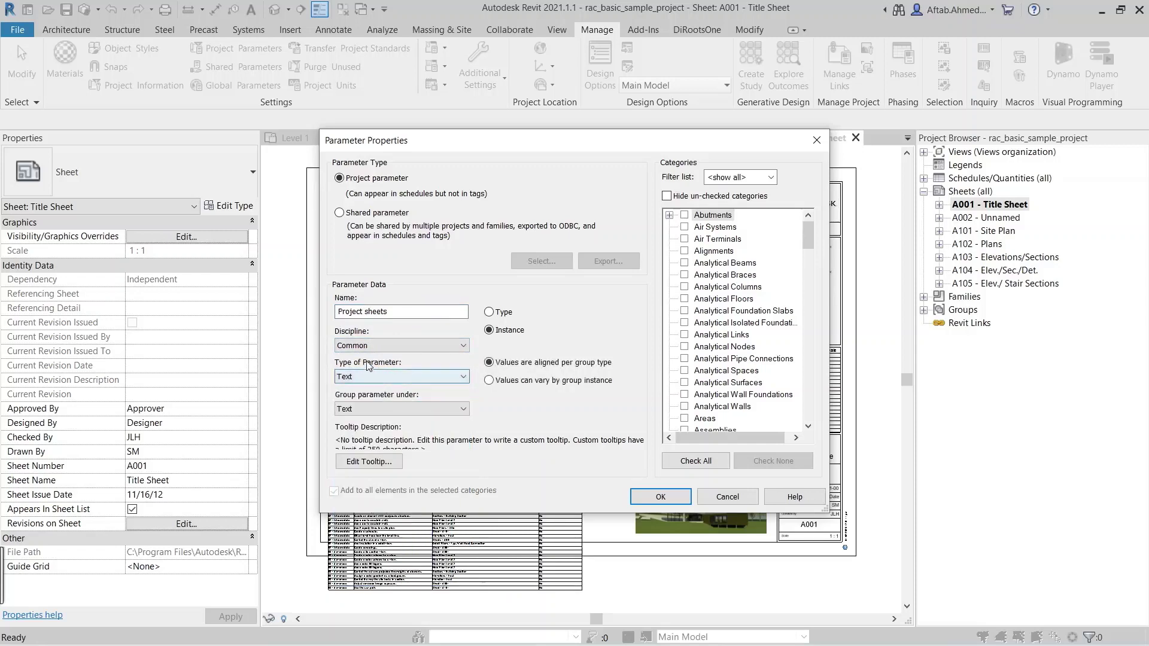
left_click(369, 410)
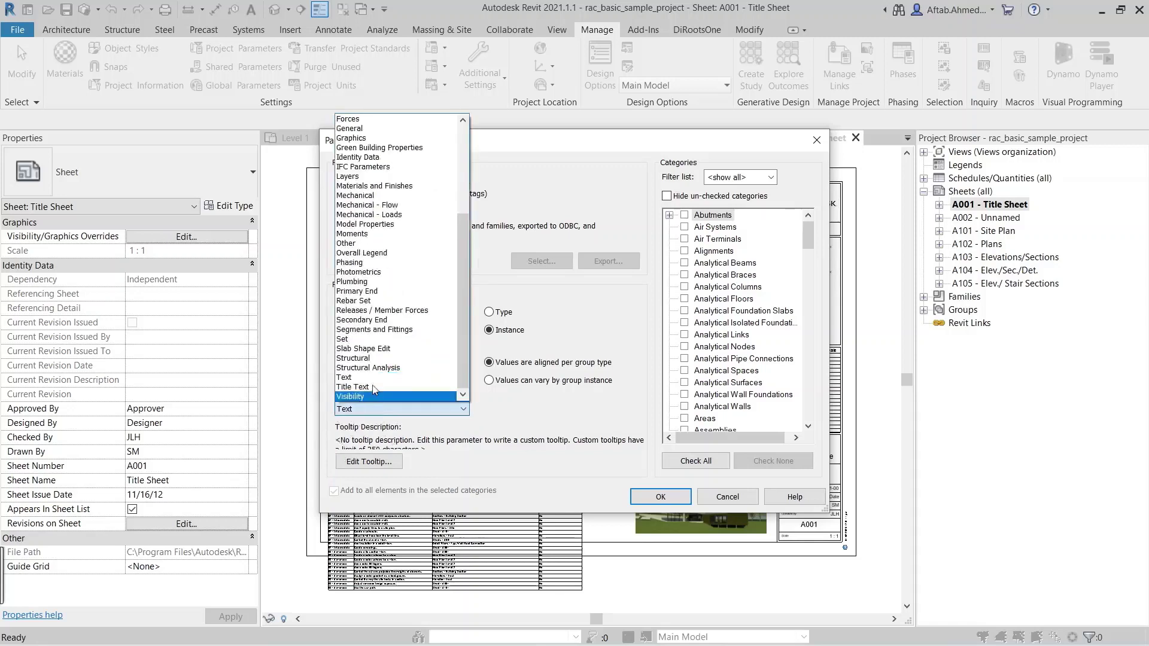
left_click(374, 159)
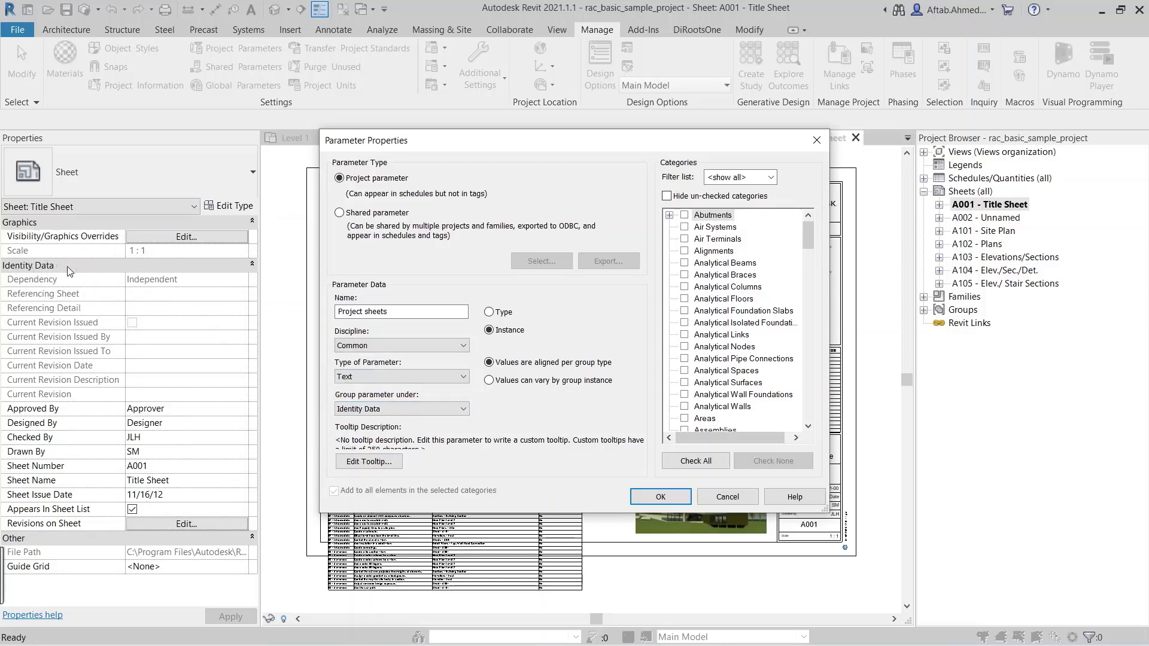
Assign the Project sheets parameter to the Sheets category and confirm the project parameters
left_click(713, 335)
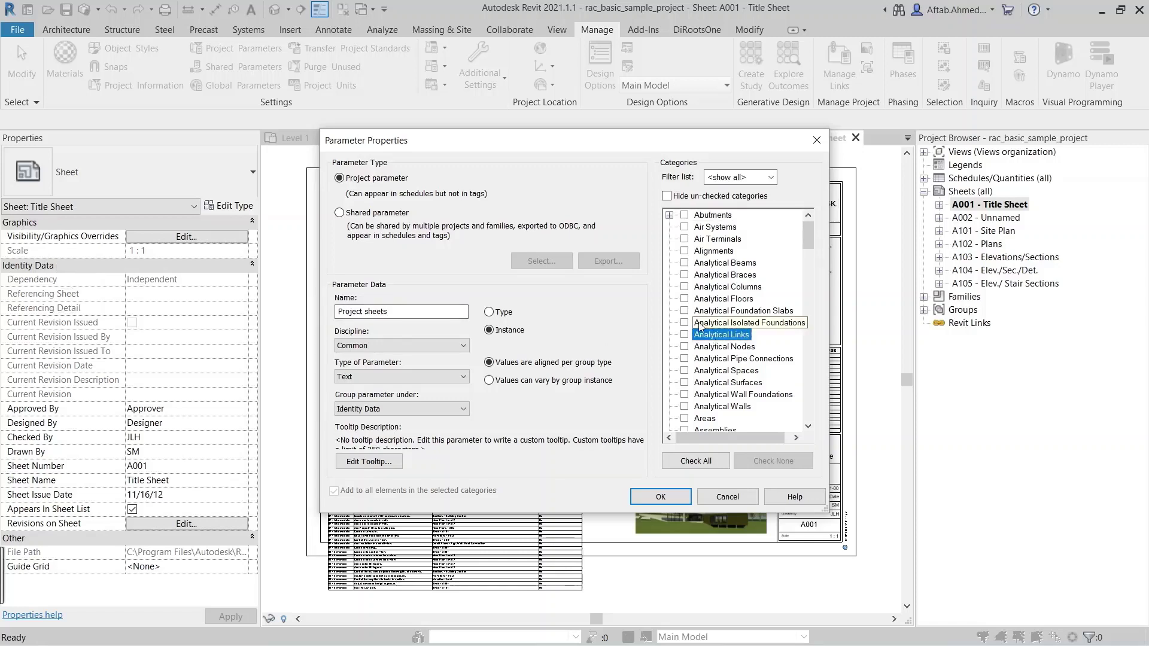
type("sheets")
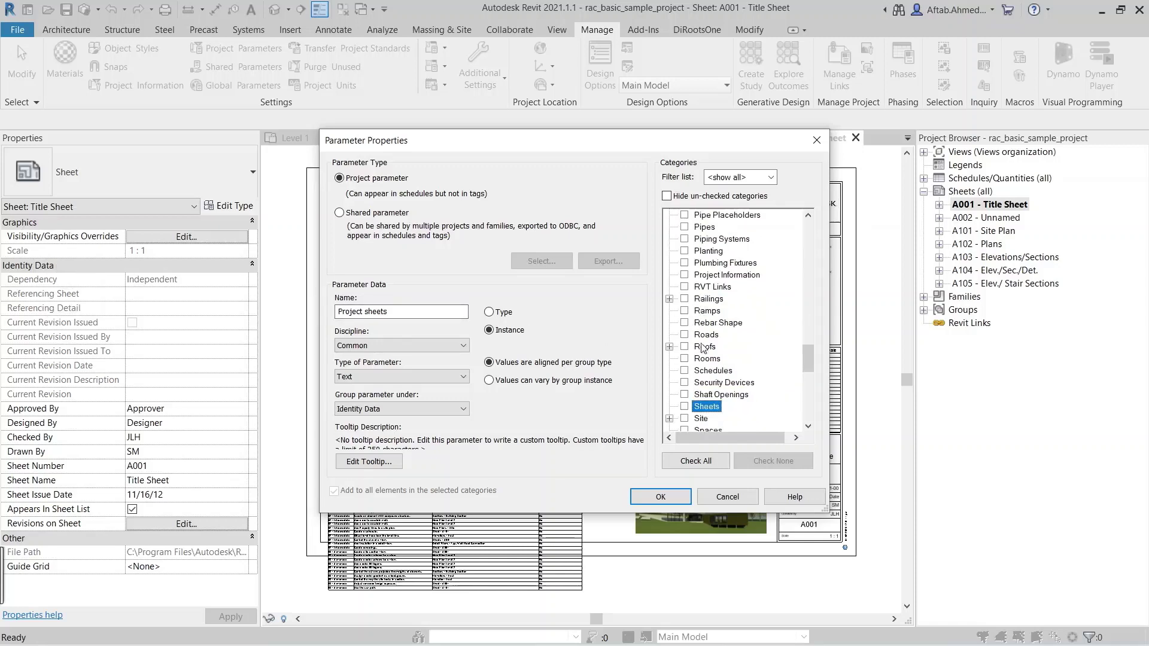
left_click(684, 406)
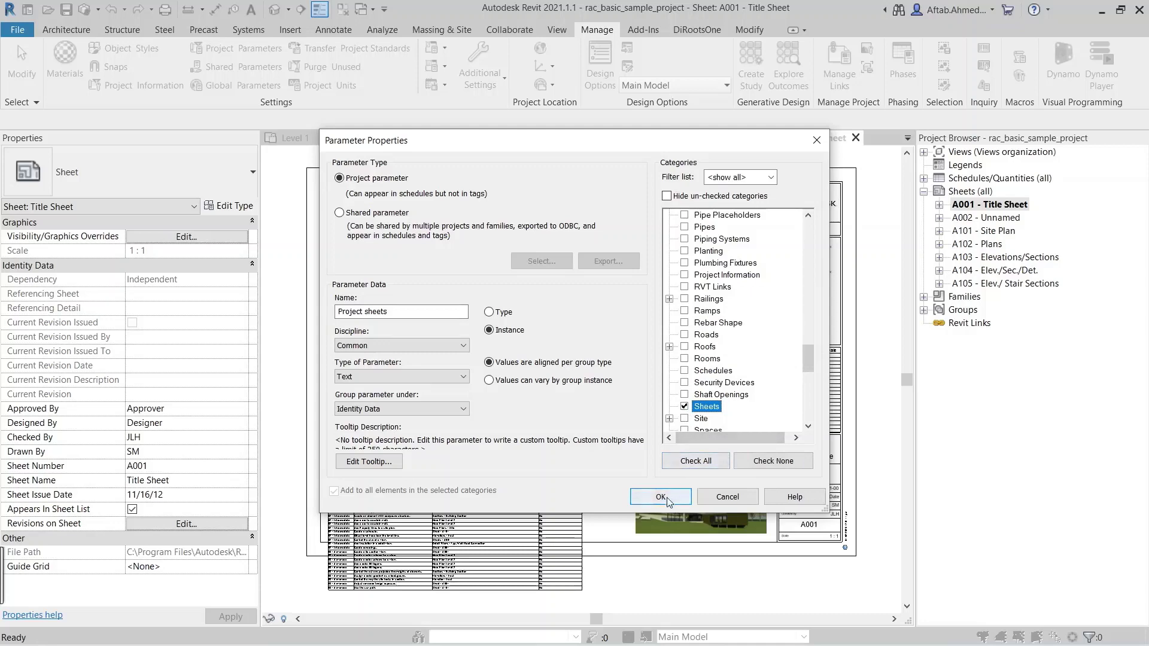
left_click(660, 497)
left_click(508, 429)
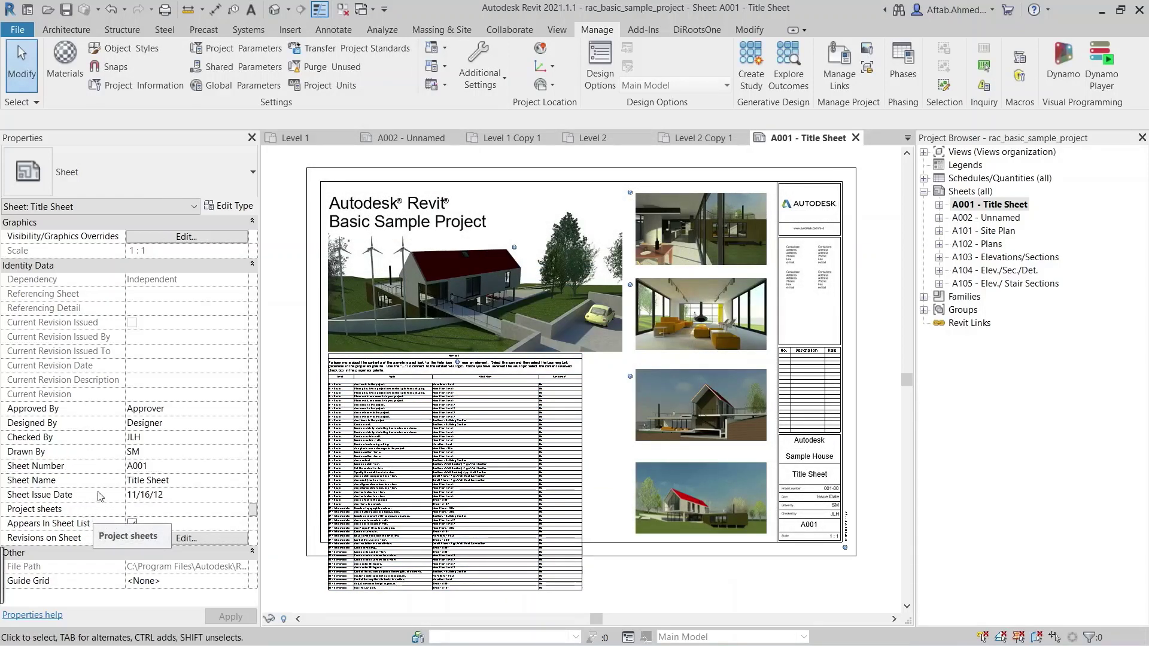
left_click(68, 271)
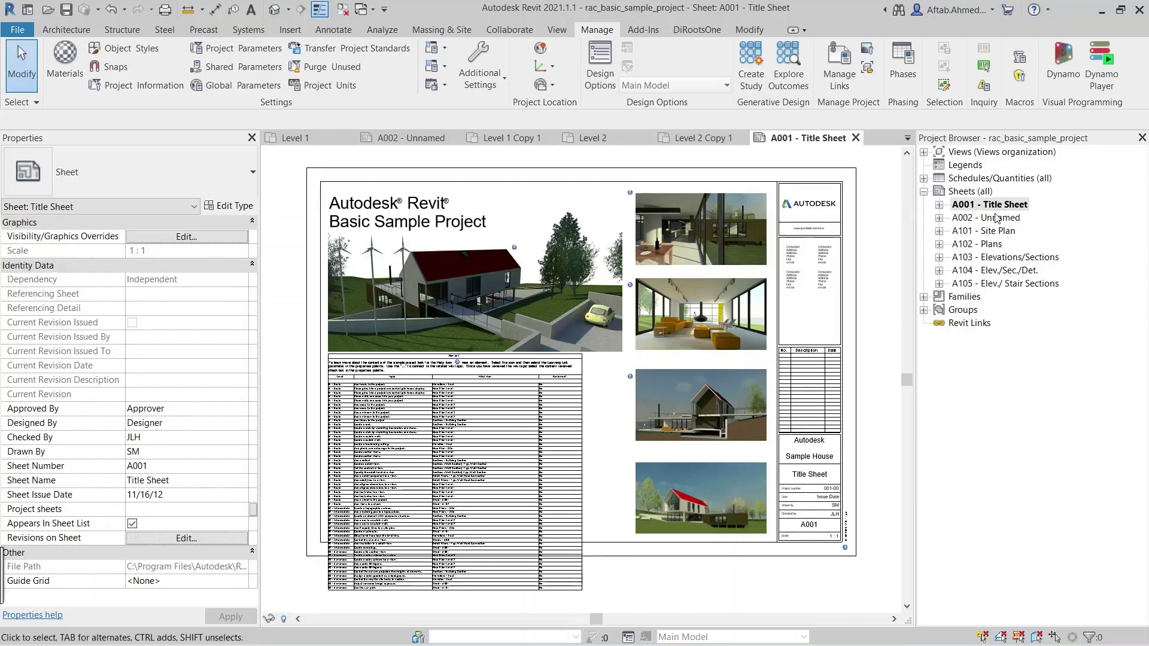
Set the Project sheets parameter to Interior for sheets A001 - Title Sheet and A002 - Unnamed together
left_click(993, 218)
left_click(999, 210)
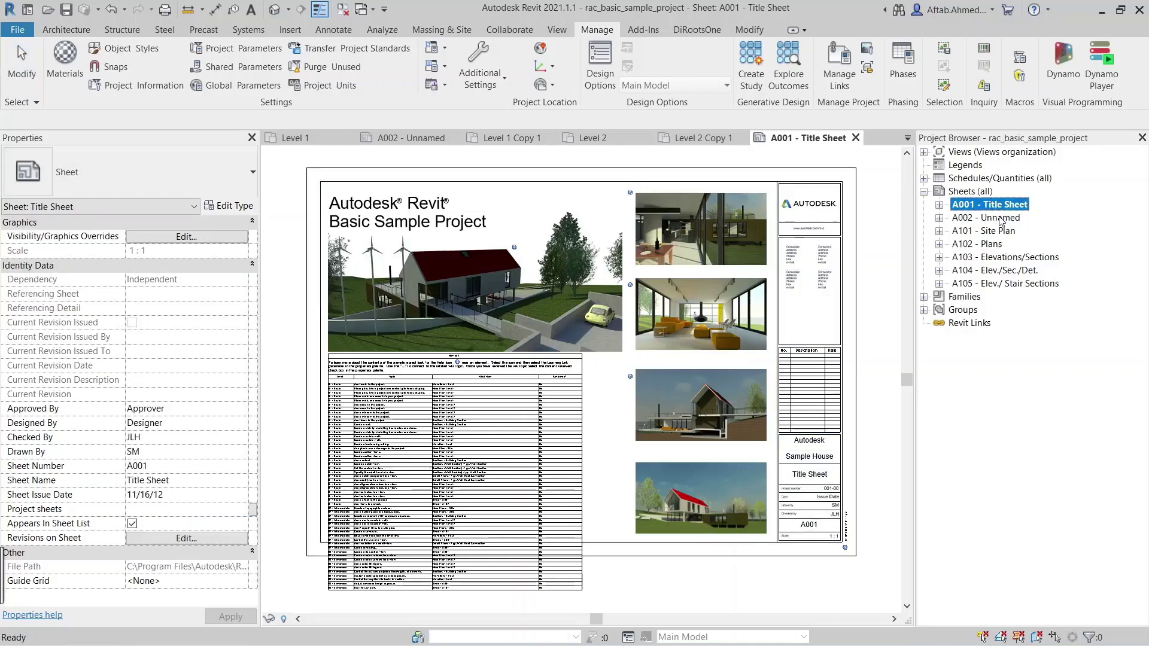
left_click(1001, 219, "ctrl")
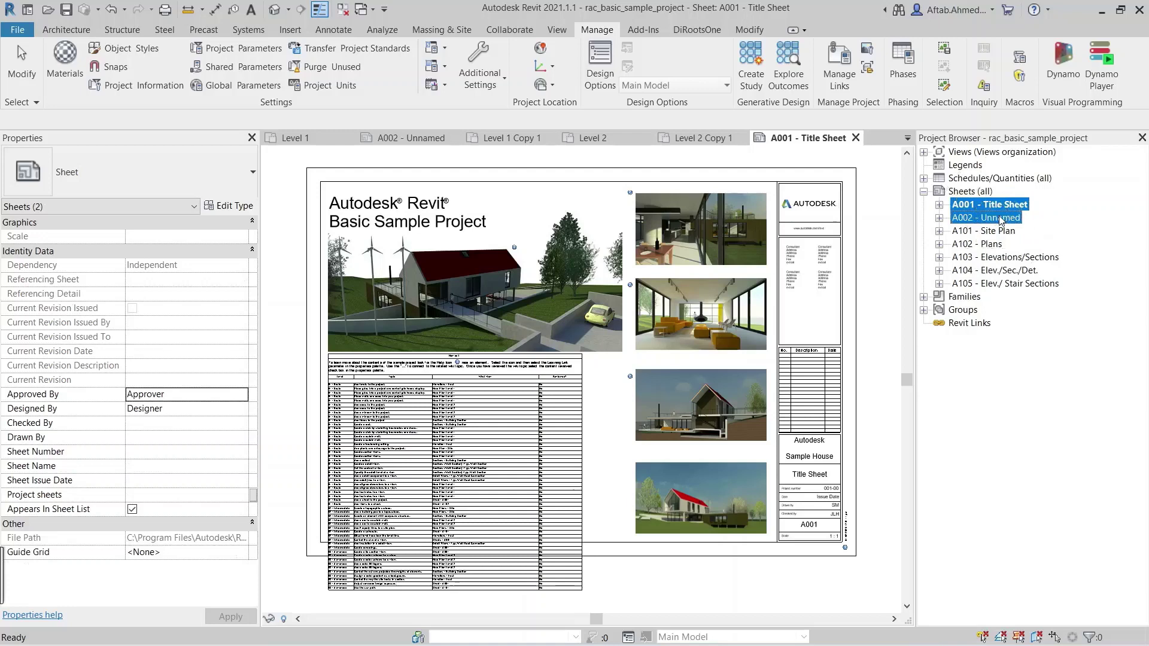
left_click(194, 495)
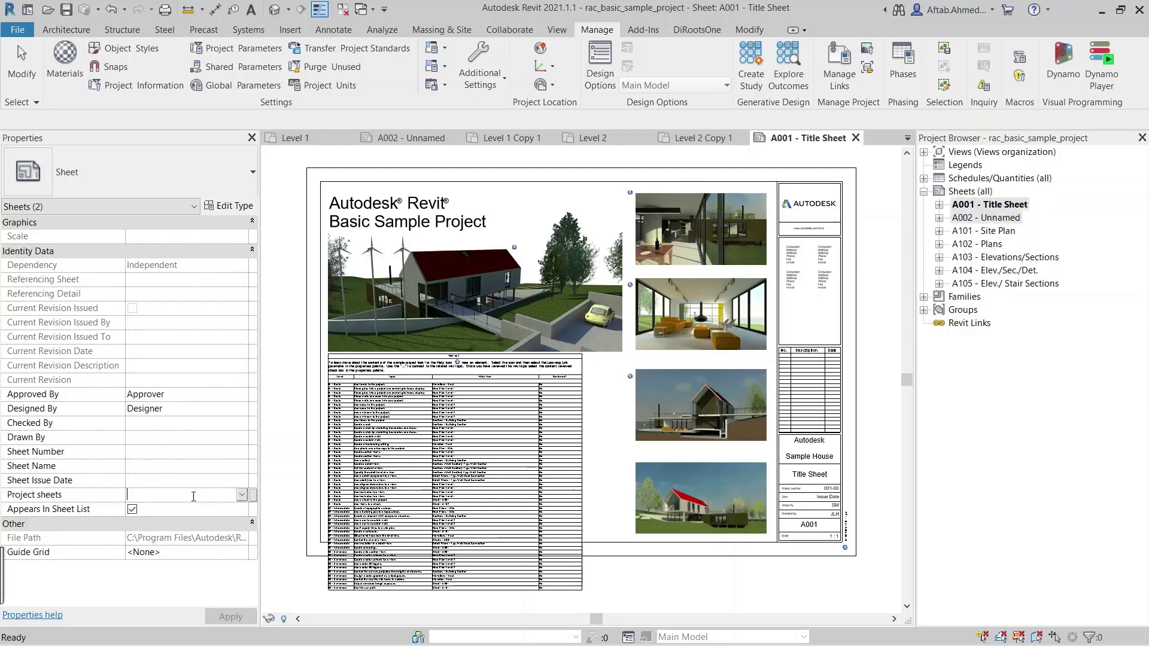
left_click(185, 495)
type("Int")
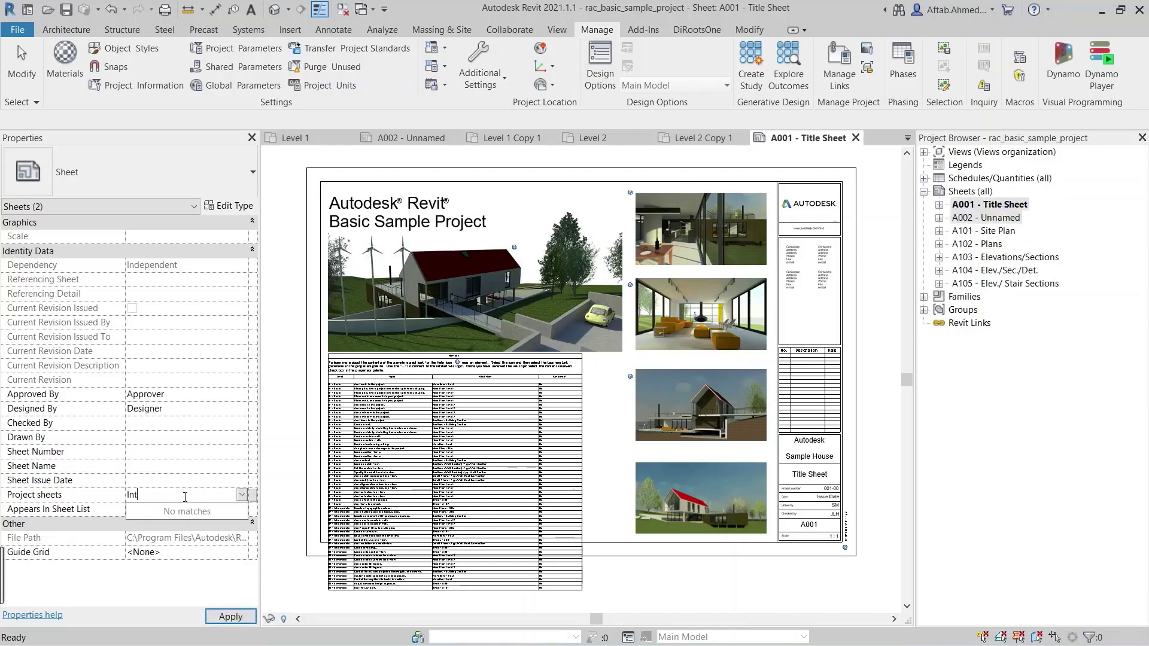
type("erior")
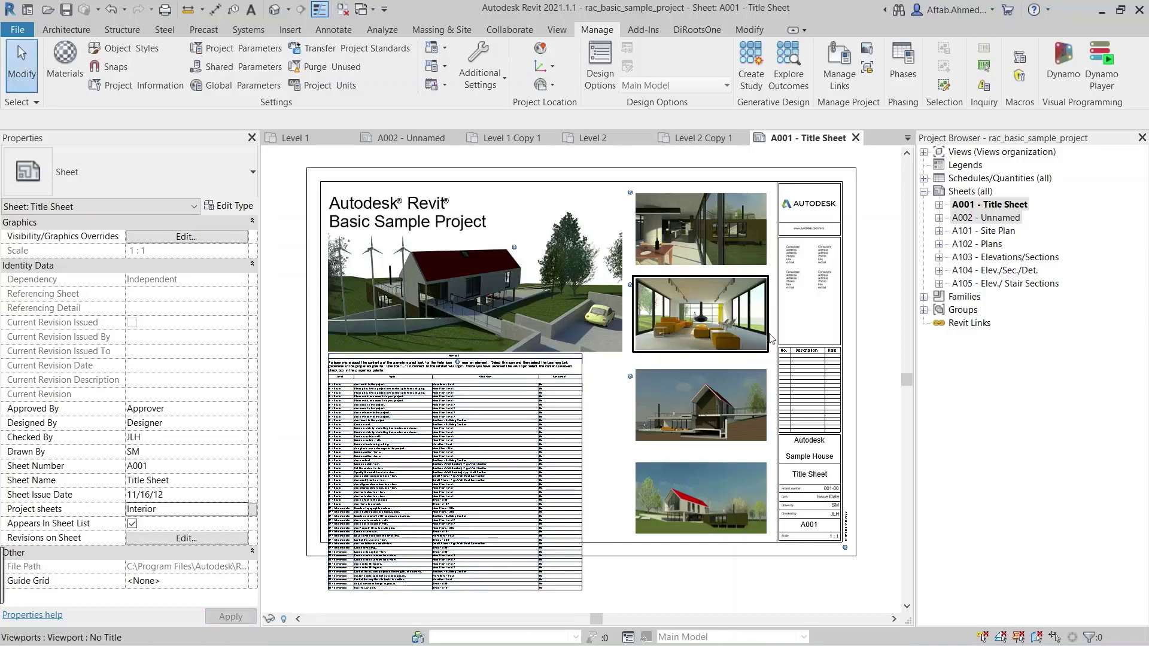
Create a new browser organization scheme for sheets named Sheets organization
left_click(963, 155)
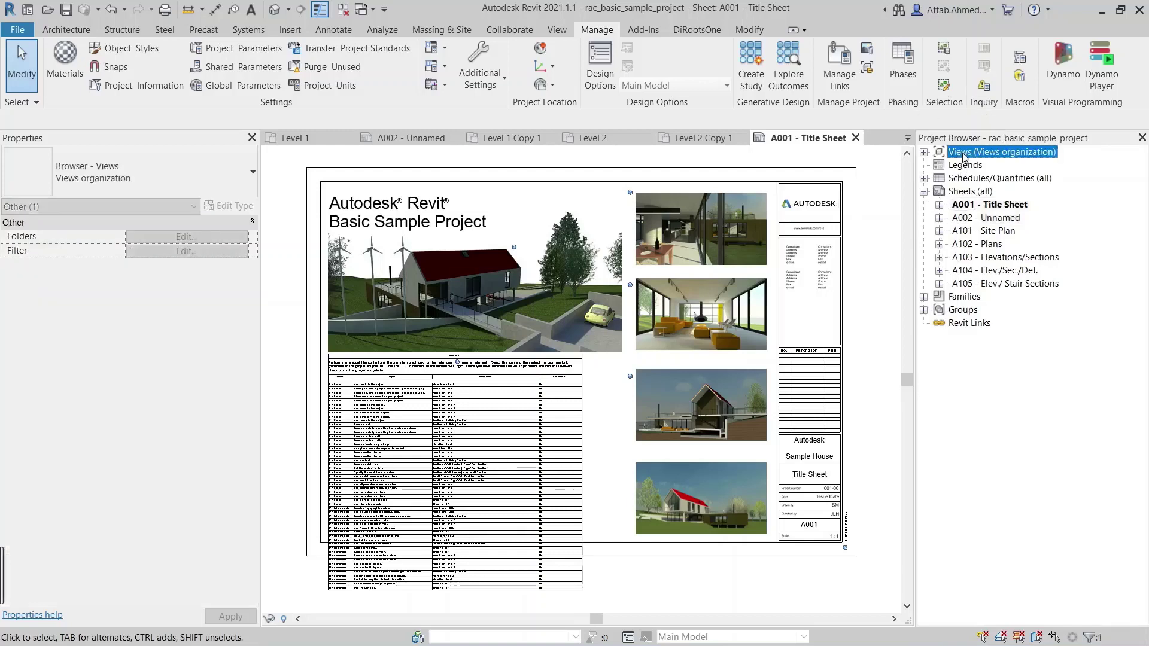
right_click(963, 155)
left_click(989, 163)
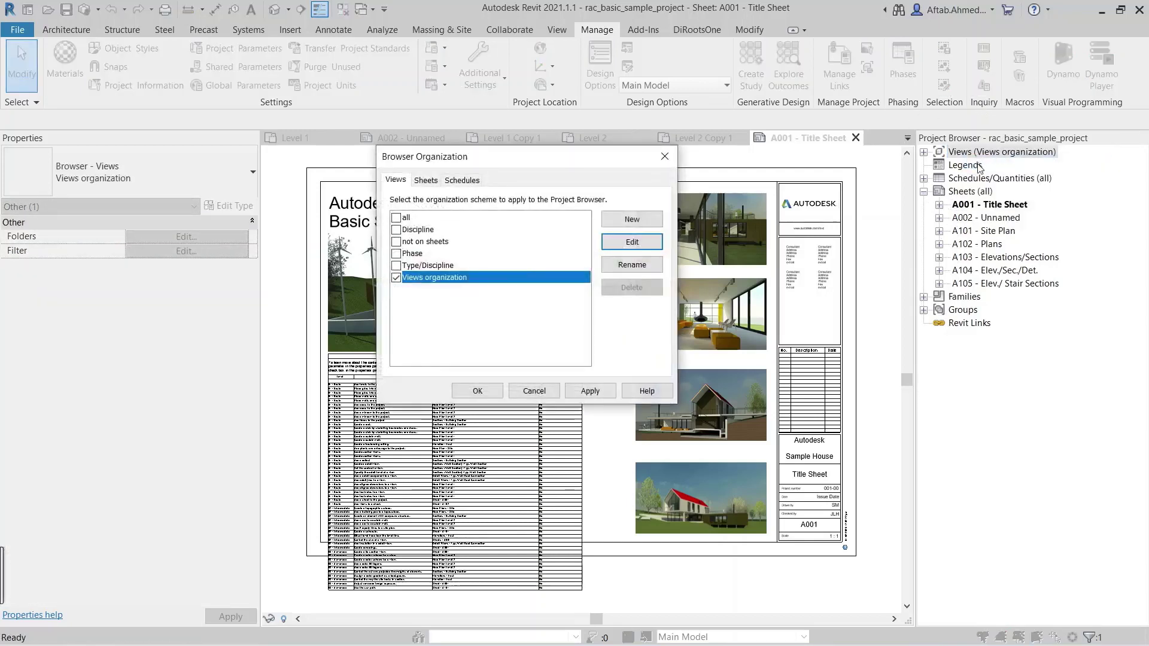
left_click(442, 301)
left_click(427, 180)
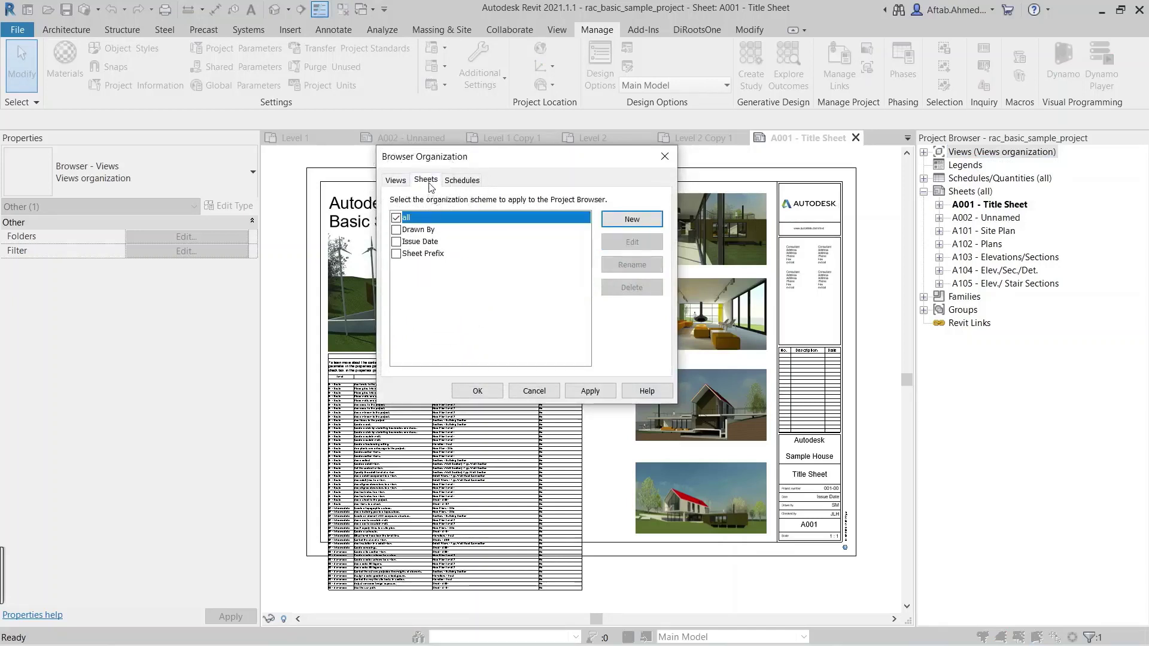
left_click(636, 223)
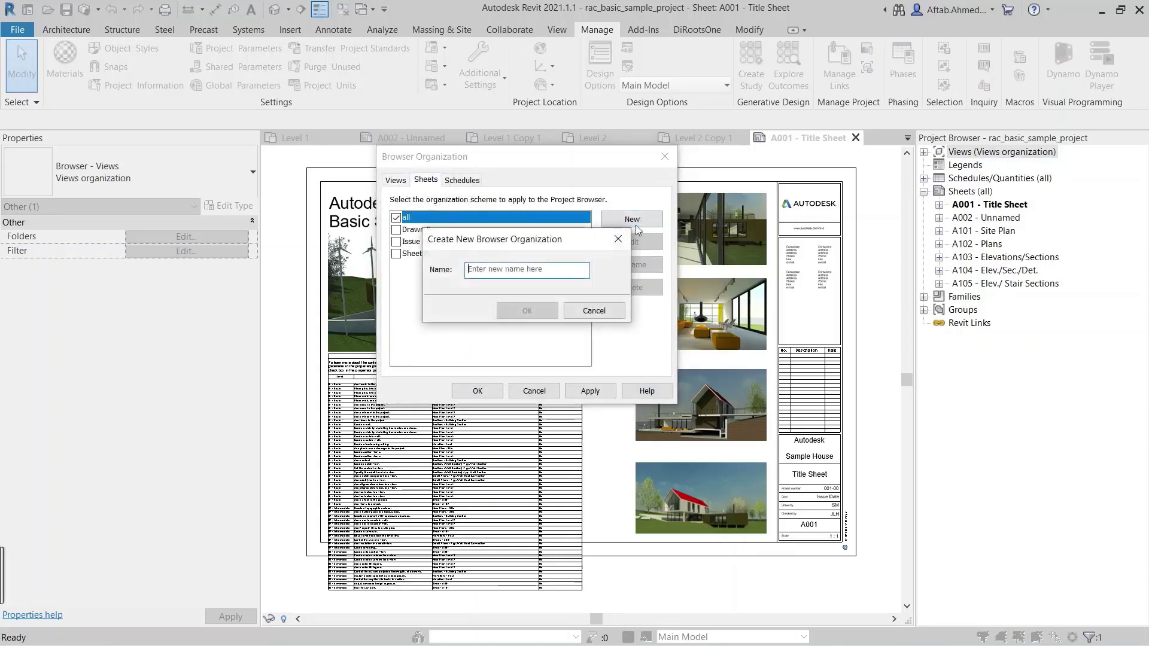
left_click(526, 276)
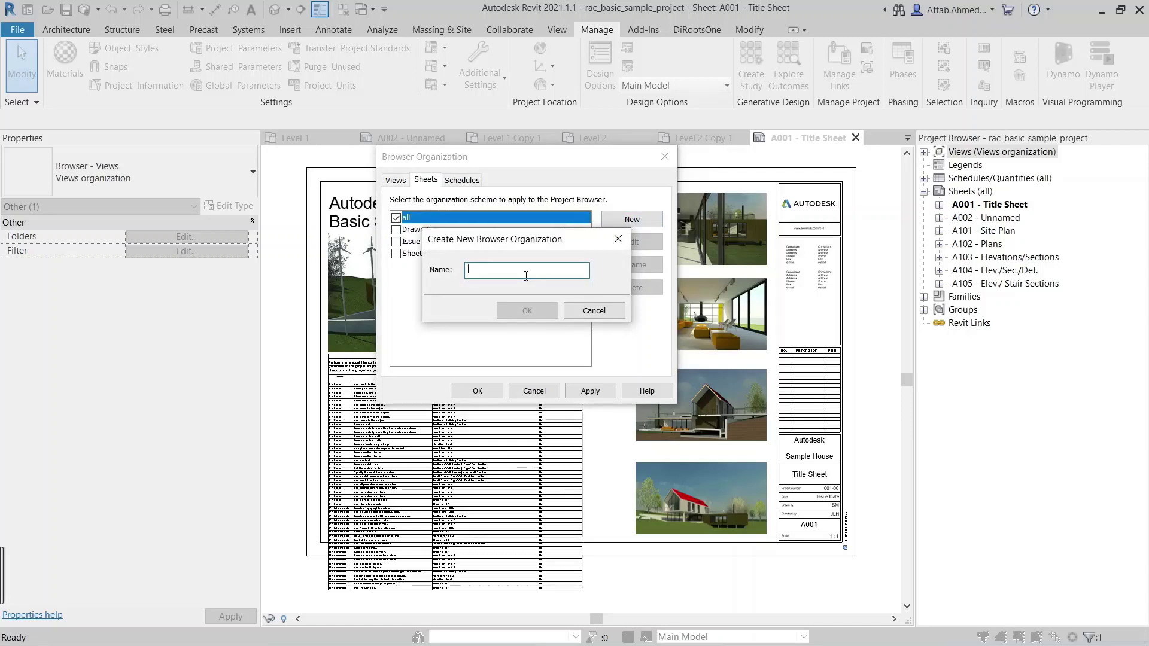
type("Sheets")
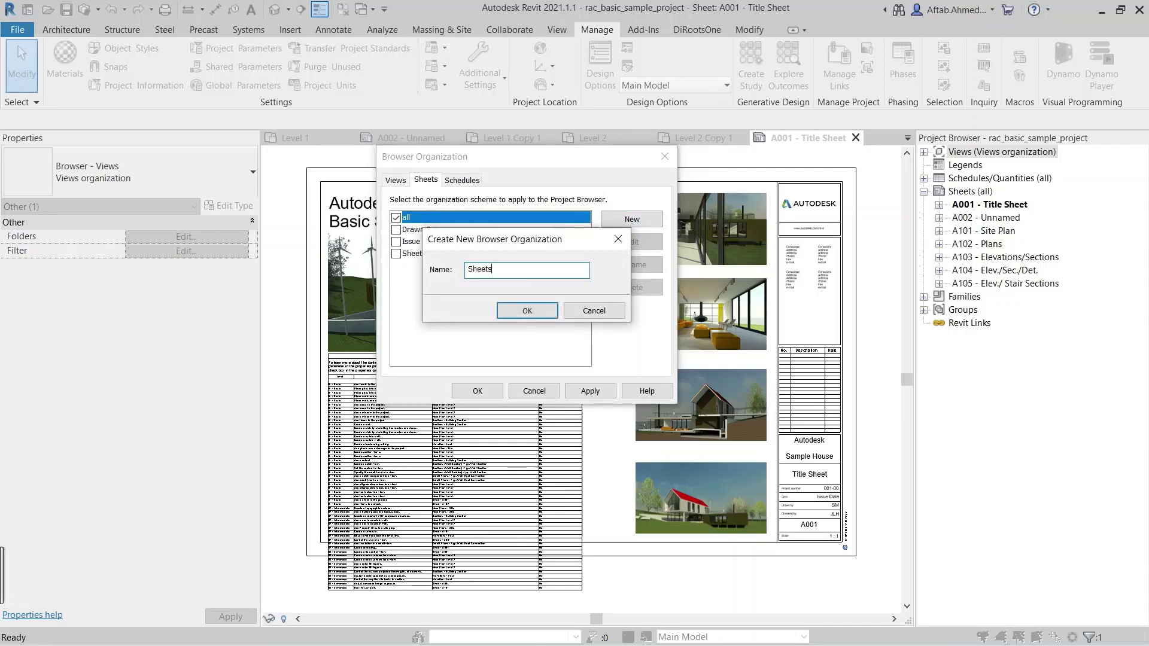
type(" organization")
left_click(526, 311)
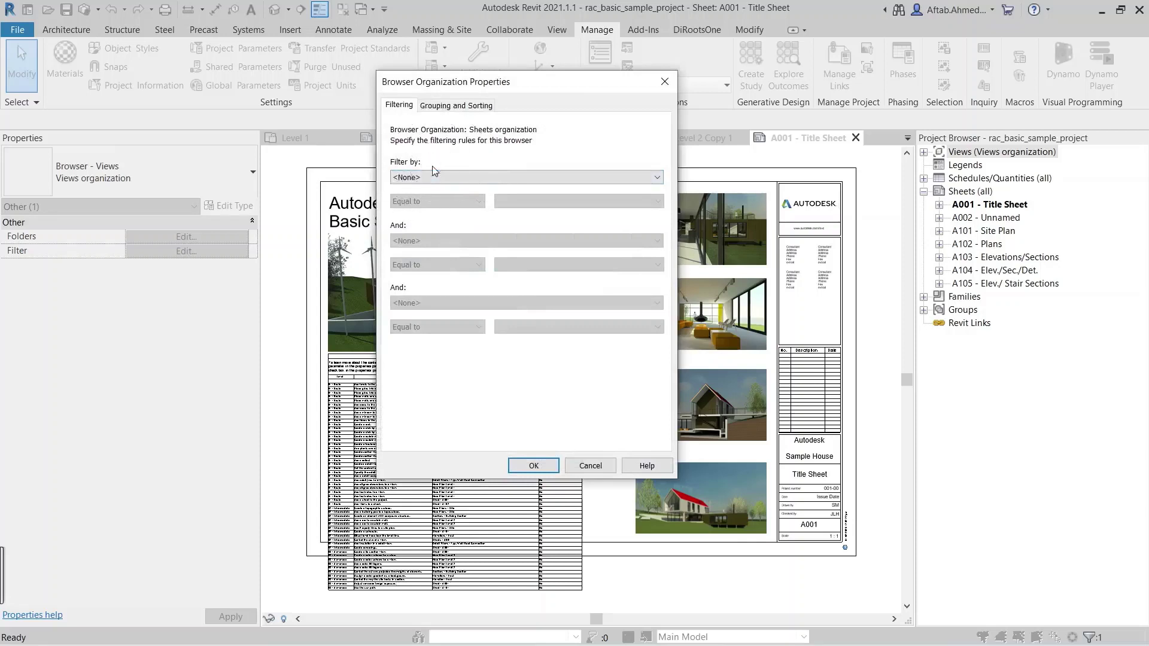
Group the Sheets organization scheme by Project sheets and apply it to the Project Browser
left_click(452, 105)
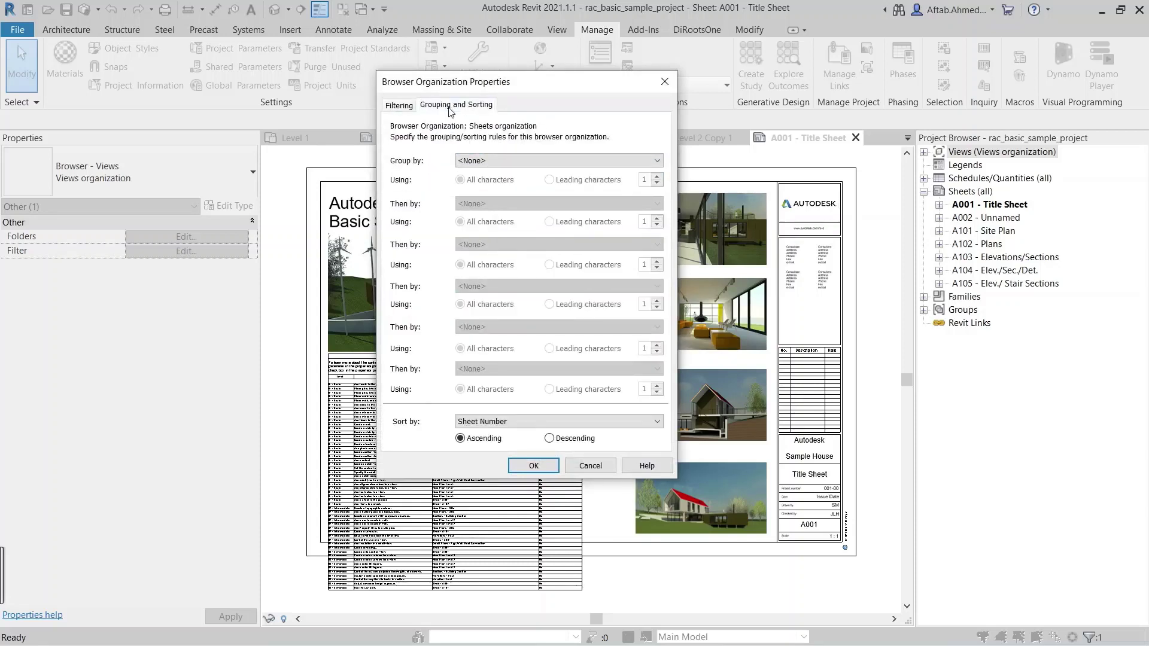
left_click(489, 160)
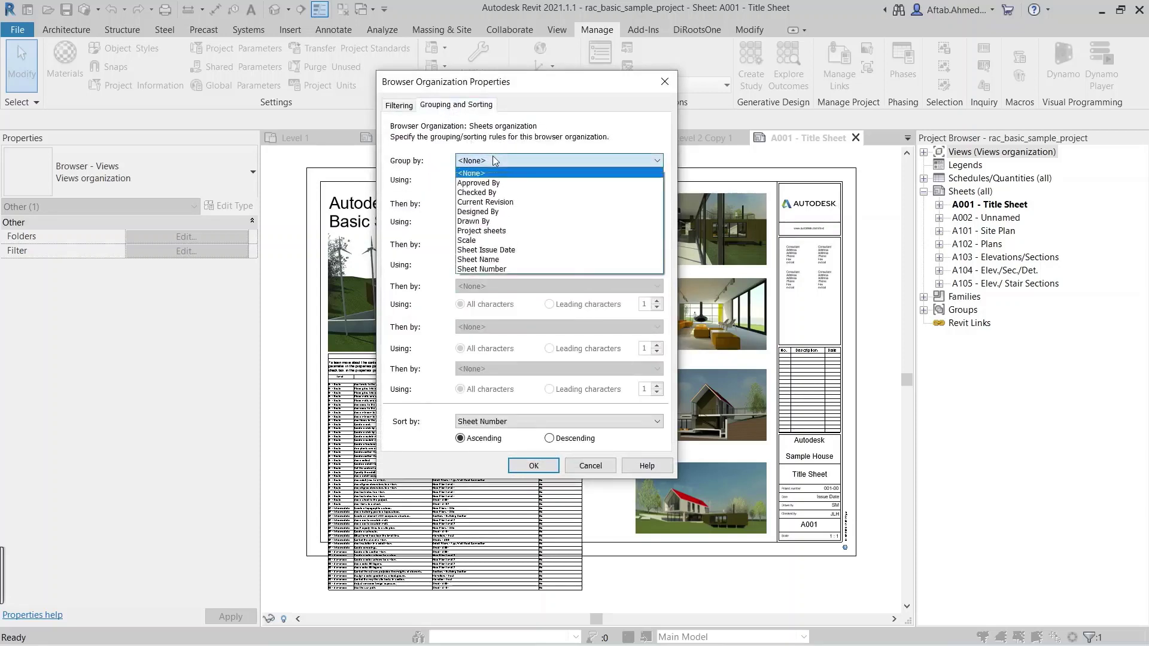
left_click(513, 231)
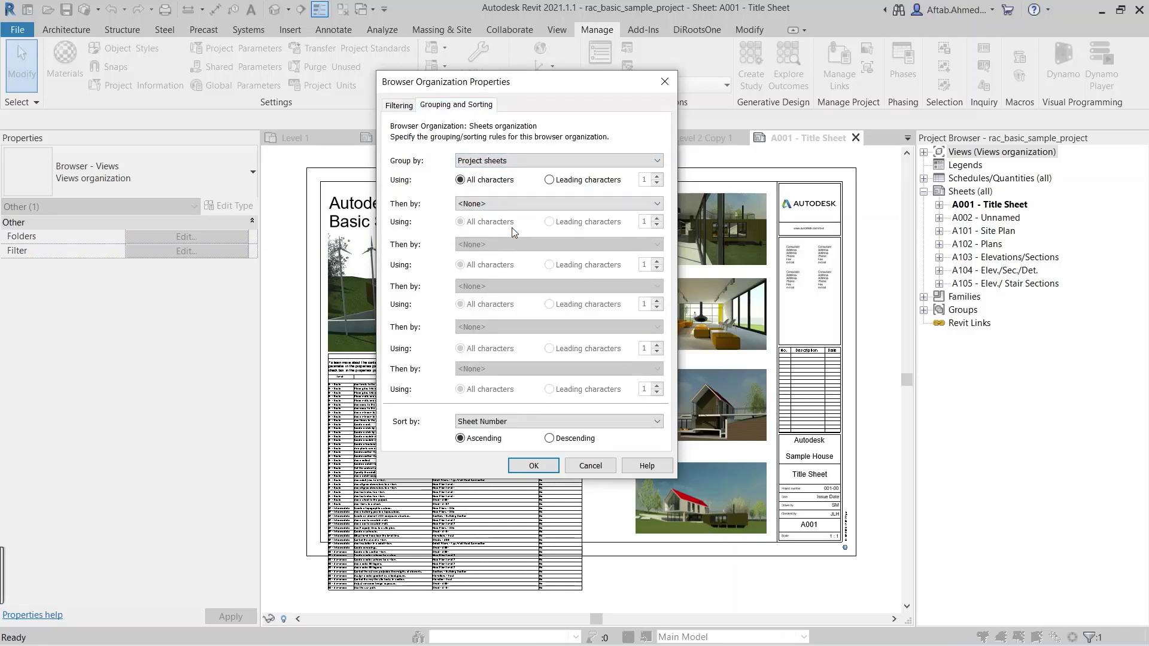
left_click(533, 466)
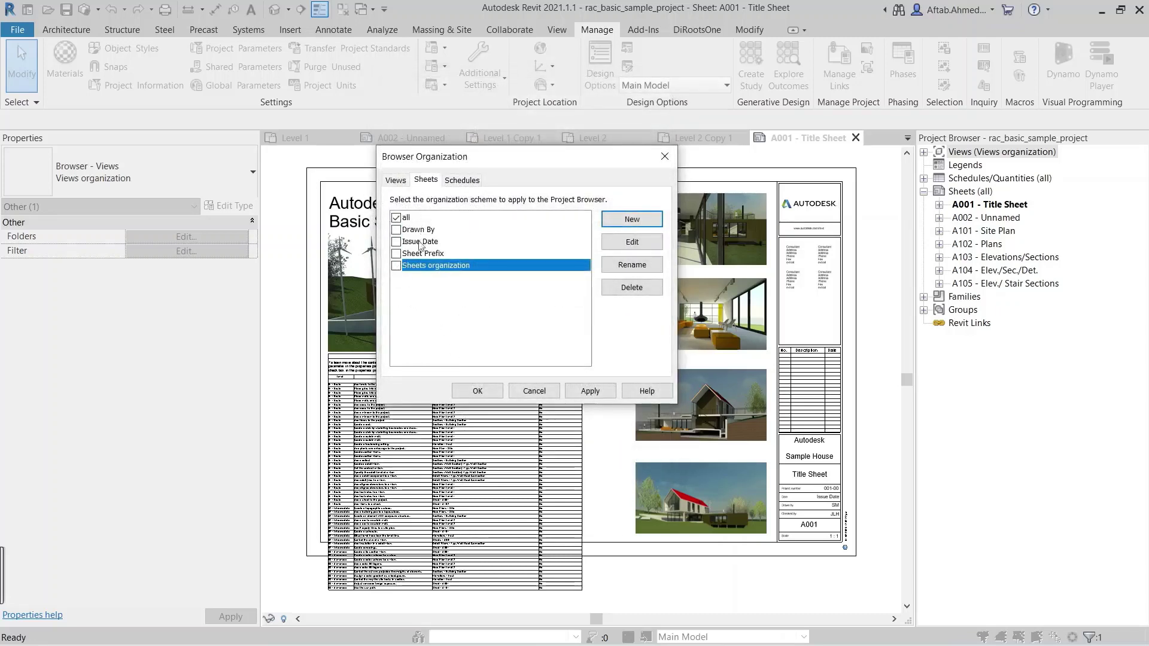
left_click(397, 265)
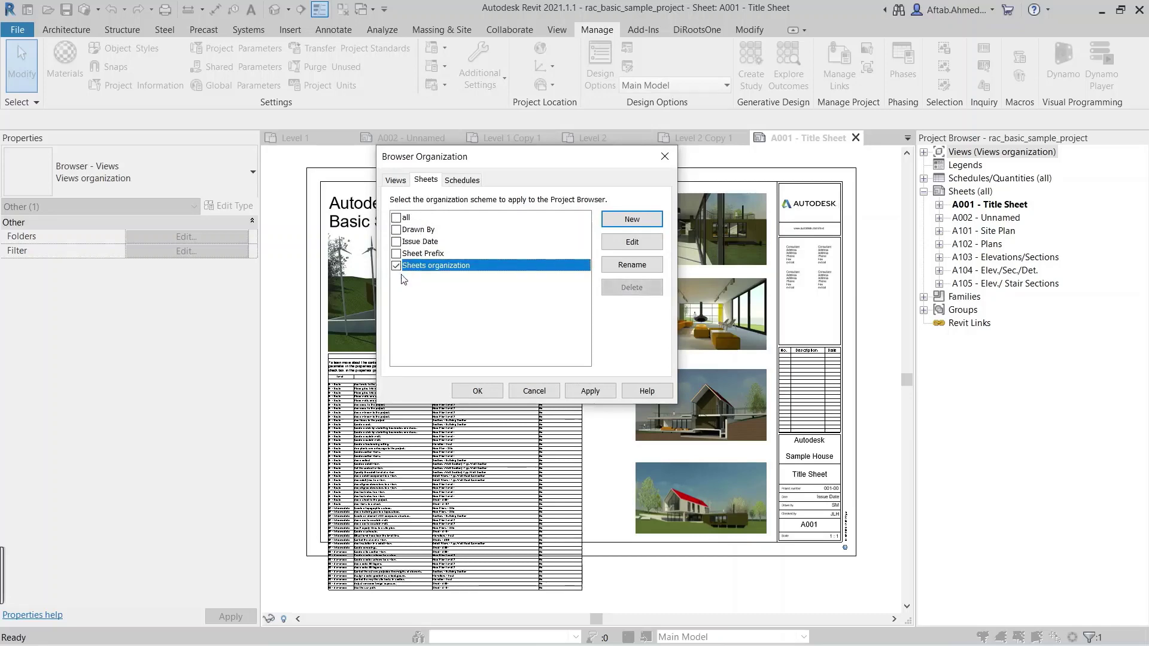
left_click(471, 391)
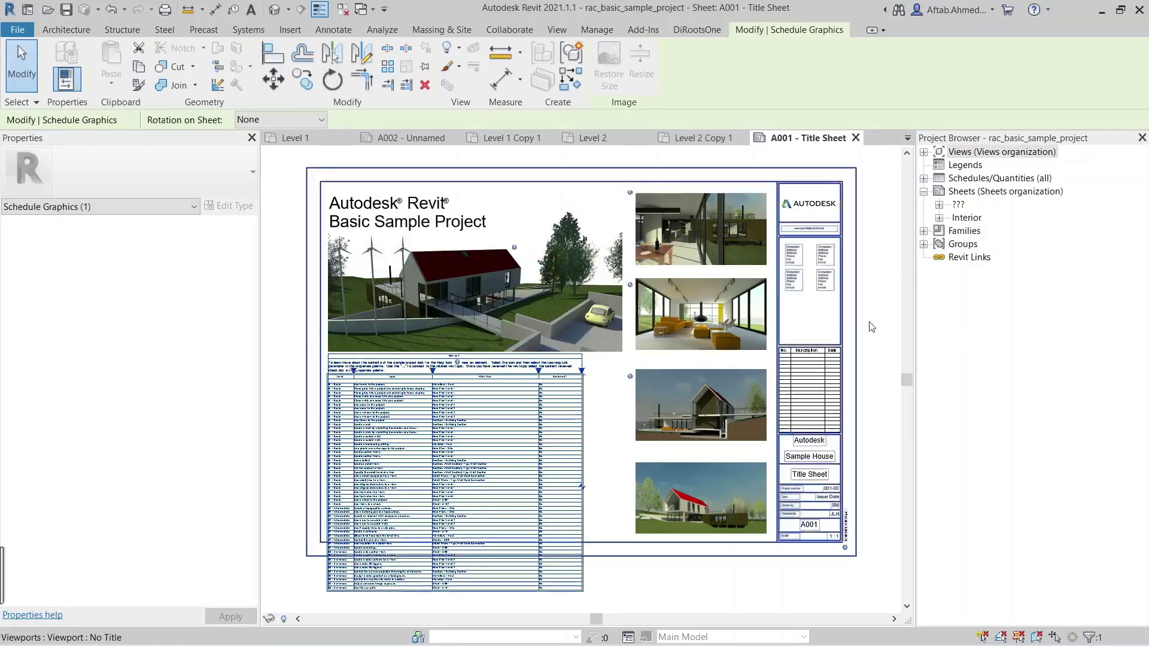
Expand the Interior and ??? sheet groups and set Project sheets to Exterior for A101 - Site Plan and A102 - Plans
left_click(940, 217)
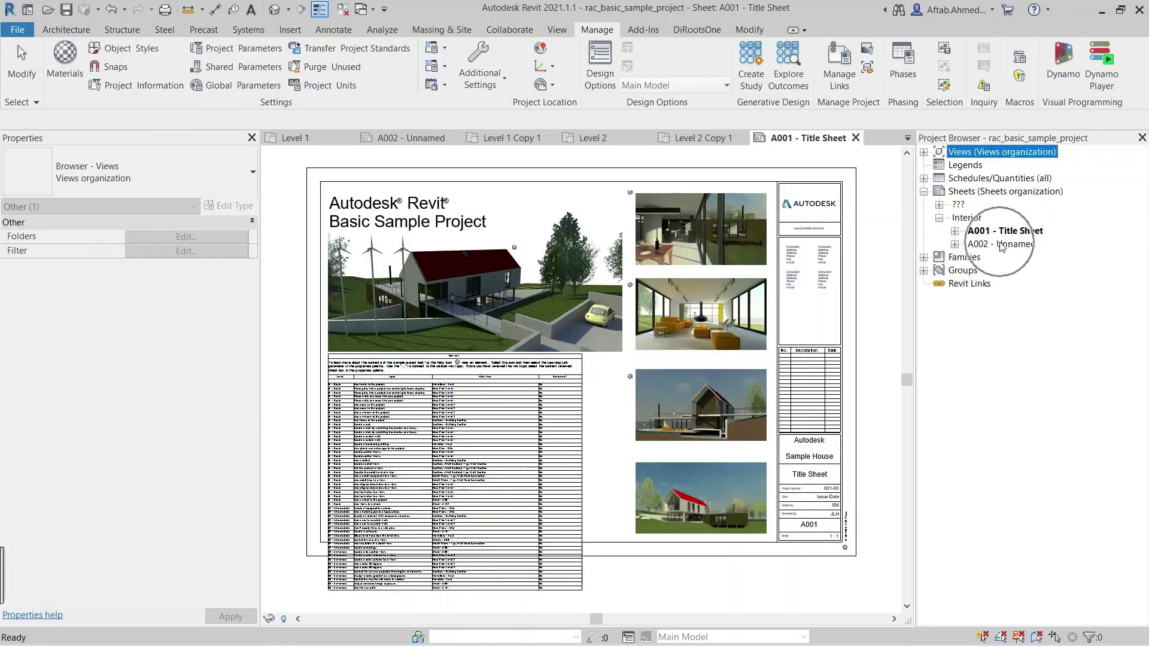
left_click(940, 204)
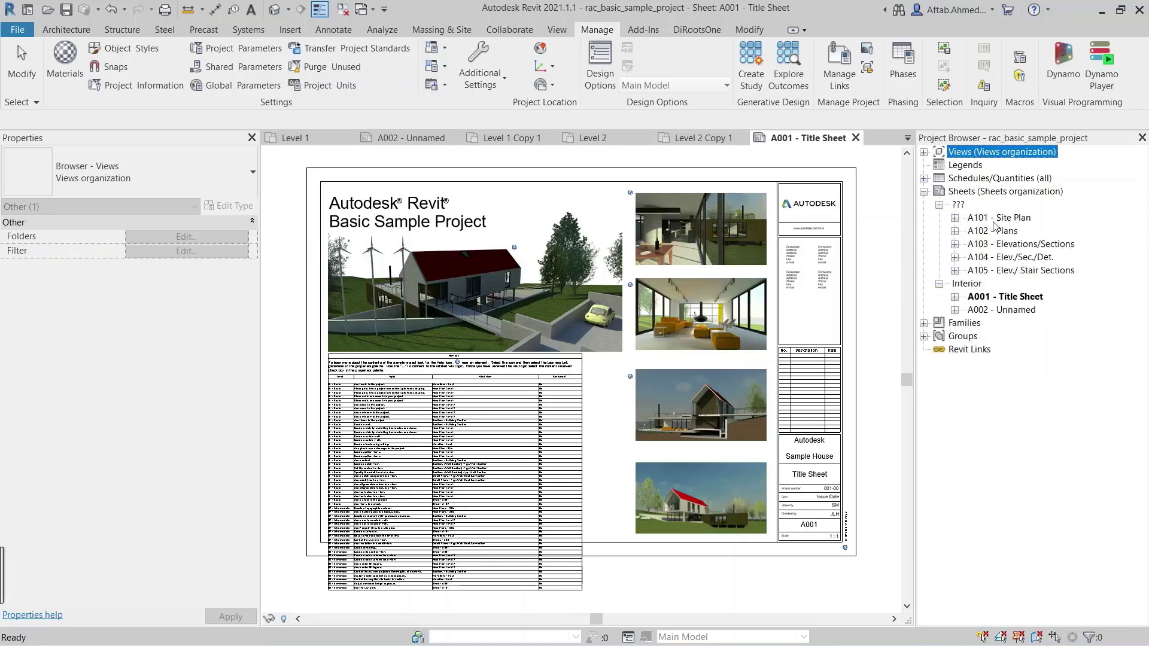
left_click(1006, 220)
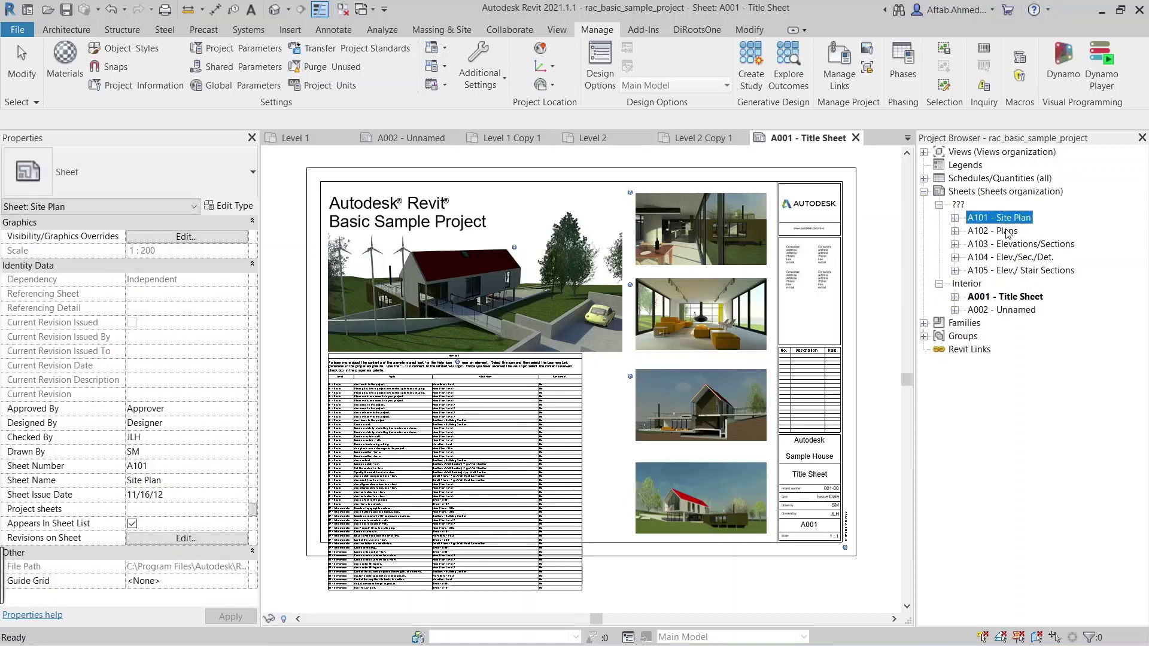
left_click(1008, 231, "ctrl")
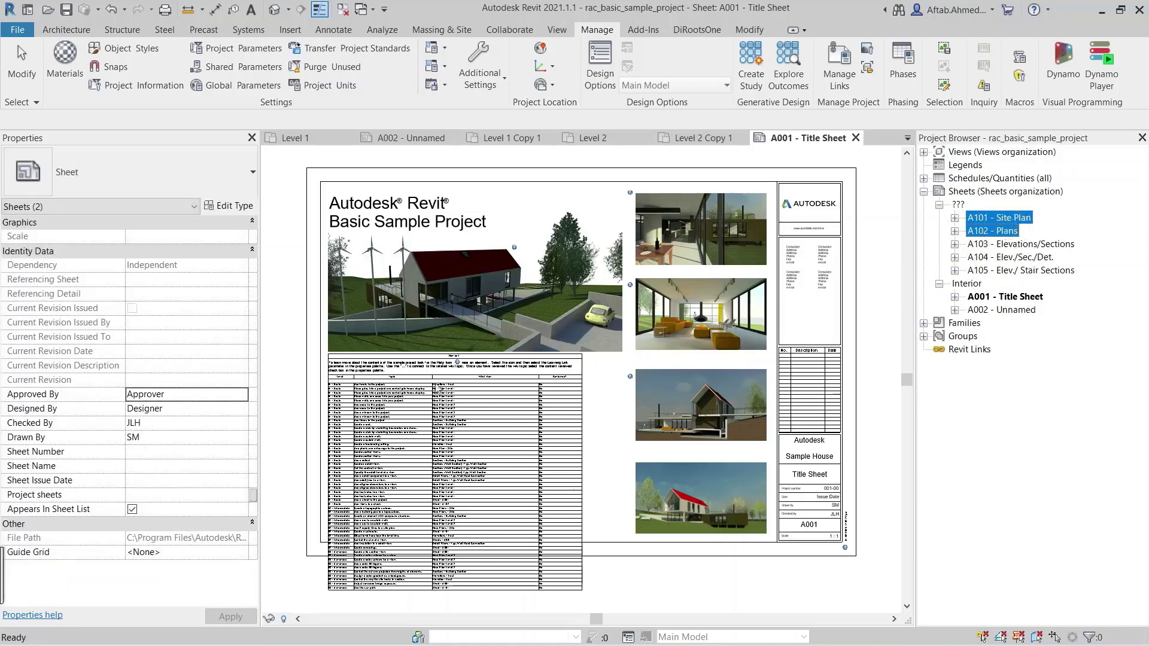
left_click(179, 496)
type("Ex")
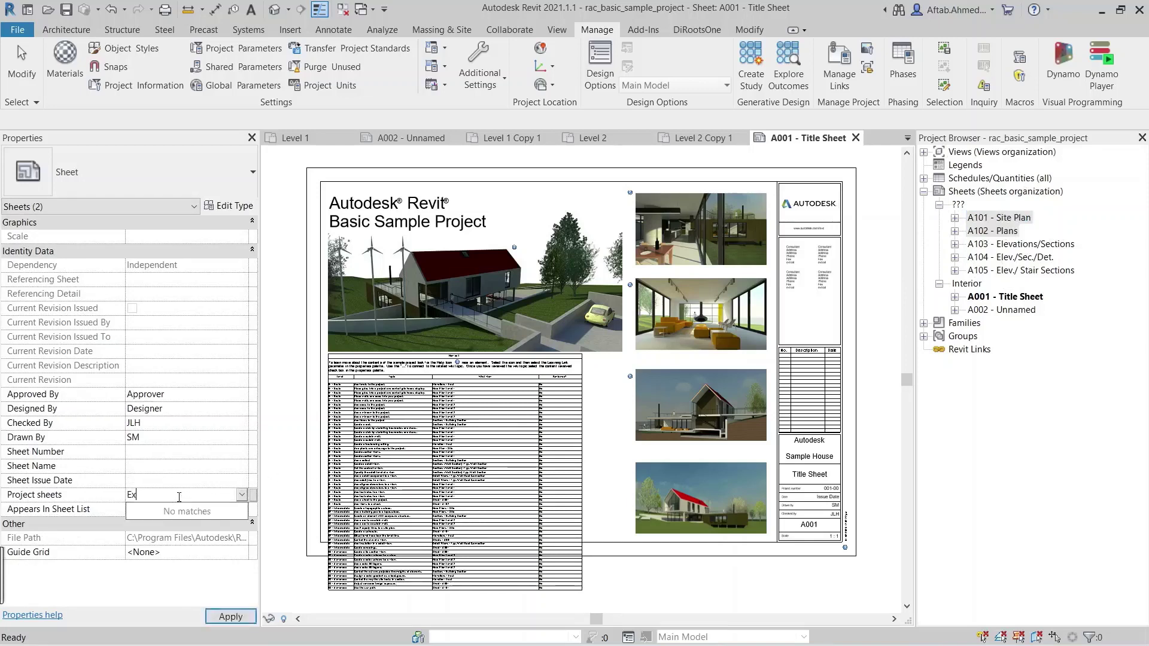
type("terior")
left_click(231, 617)
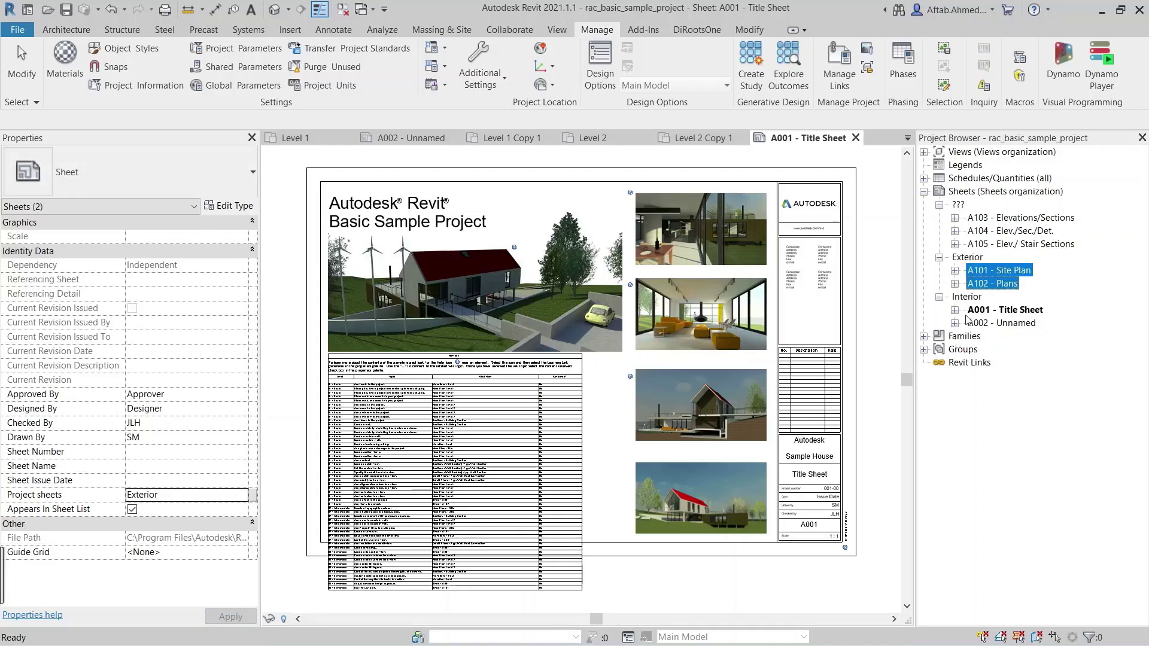
left_click(1011, 285)
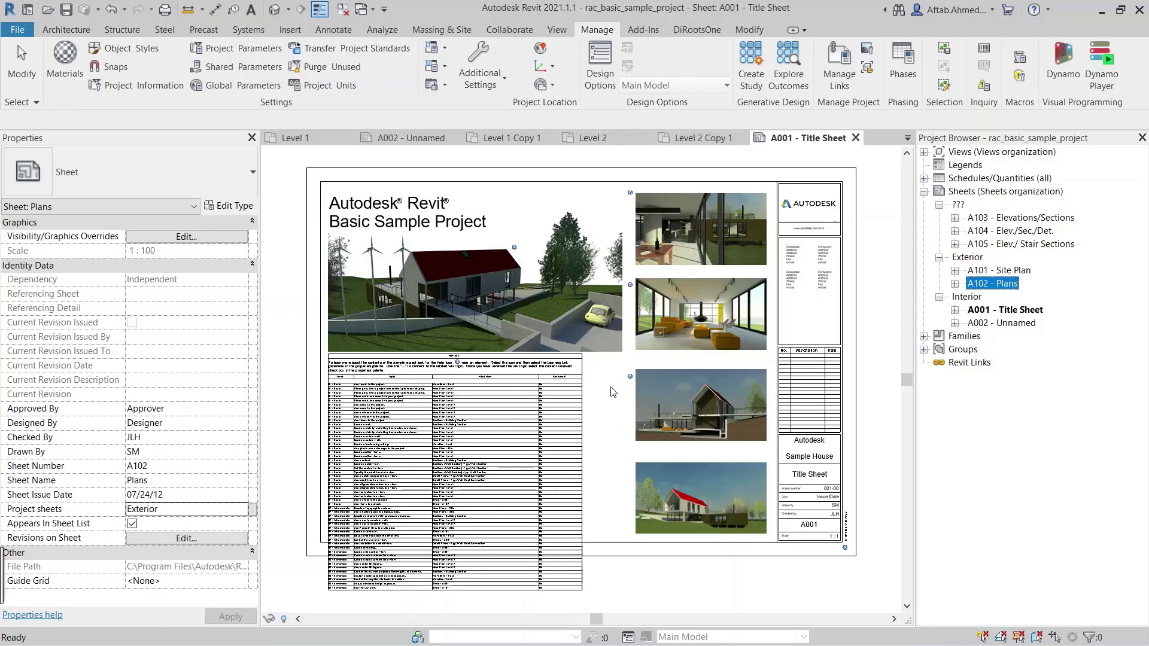
left_click(967, 179)
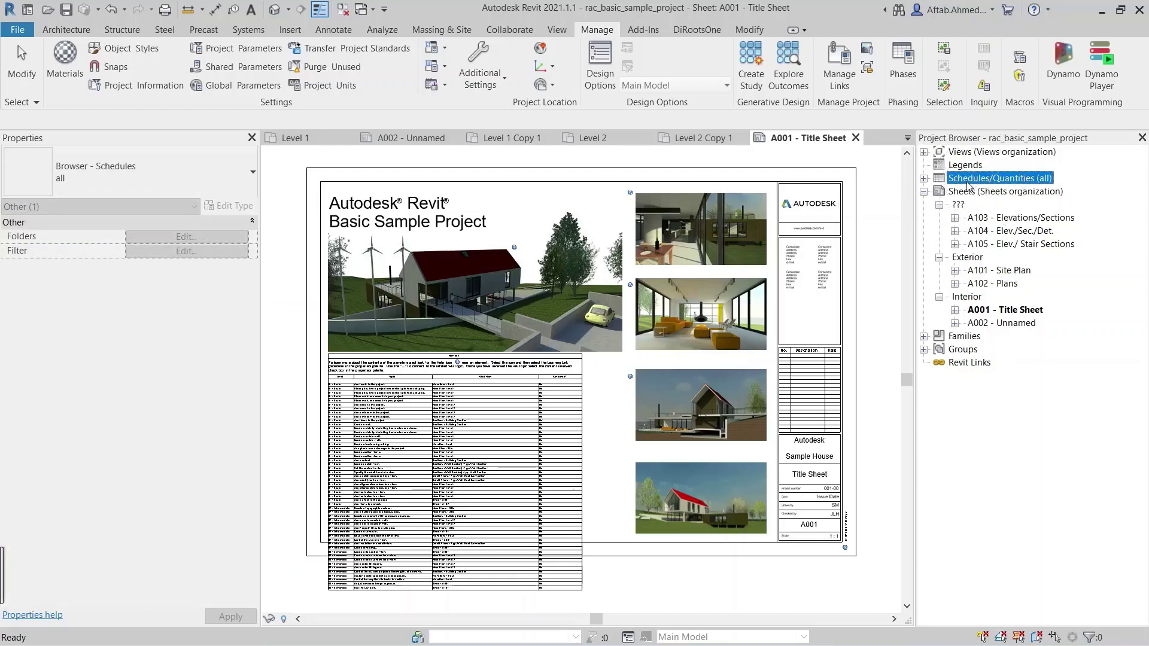
left_click(604, 405)
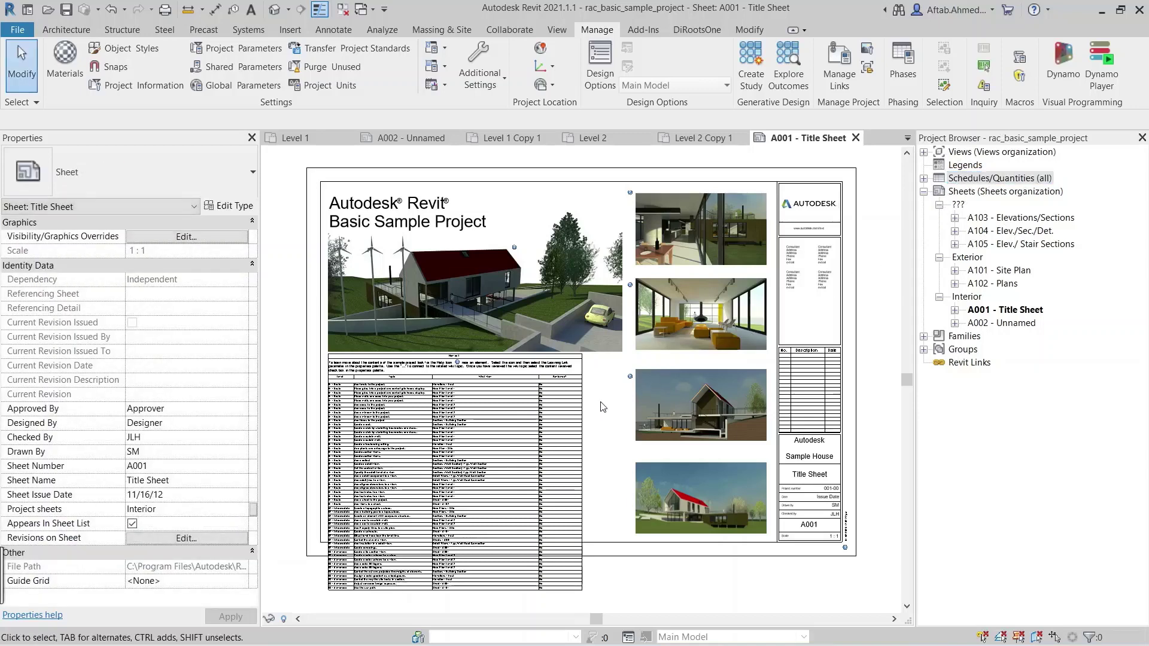